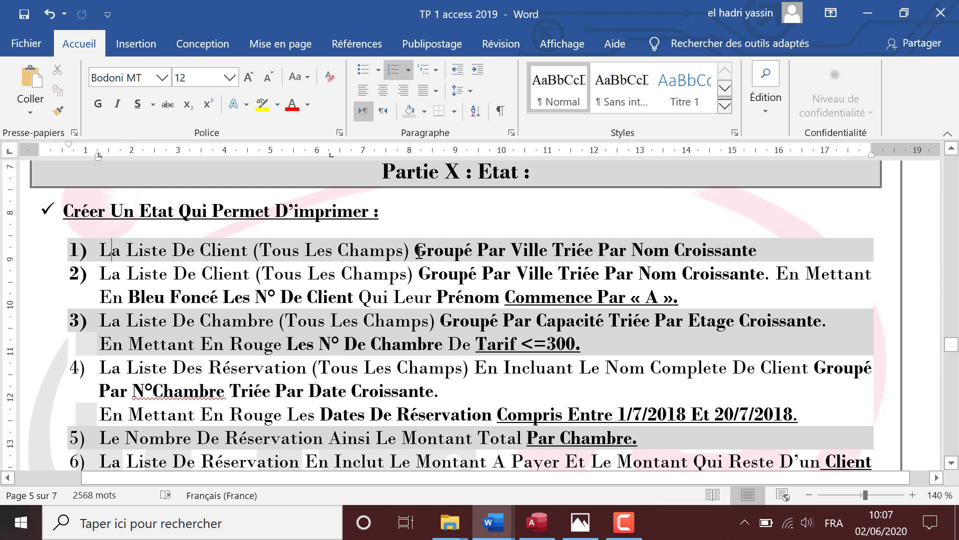
Step: Delete the words "Groupé Par Ville" from item 1 of the report exercise list
{"action": "left_click_drag", "start_coordinate": [416, 250], "coordinate": [538, 249]}
{"action": "key", "text": "Delete"}
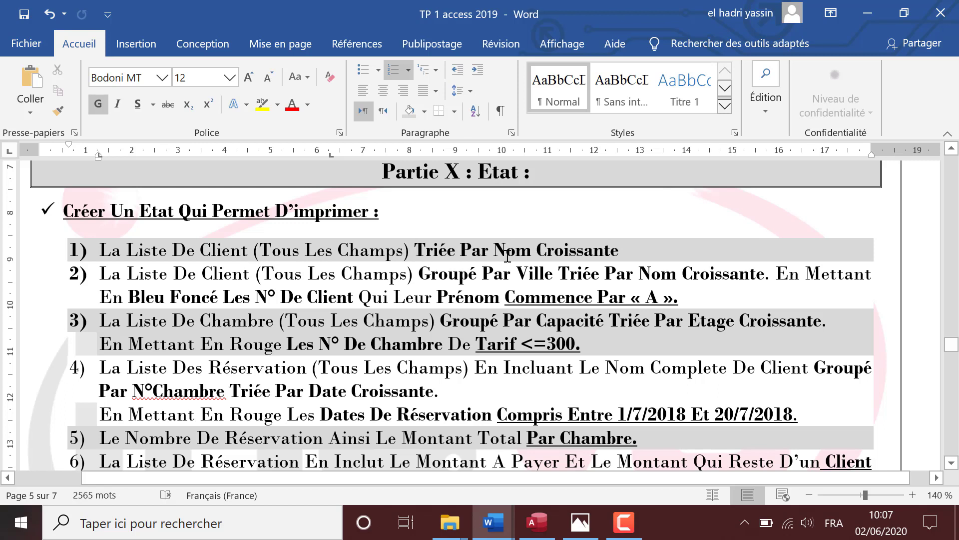
Step: Switch to the Gestion Hôtel database in Access and start the Report Wizard with Table Client as the source
{"action": "left_click", "coordinate": [537, 522]}
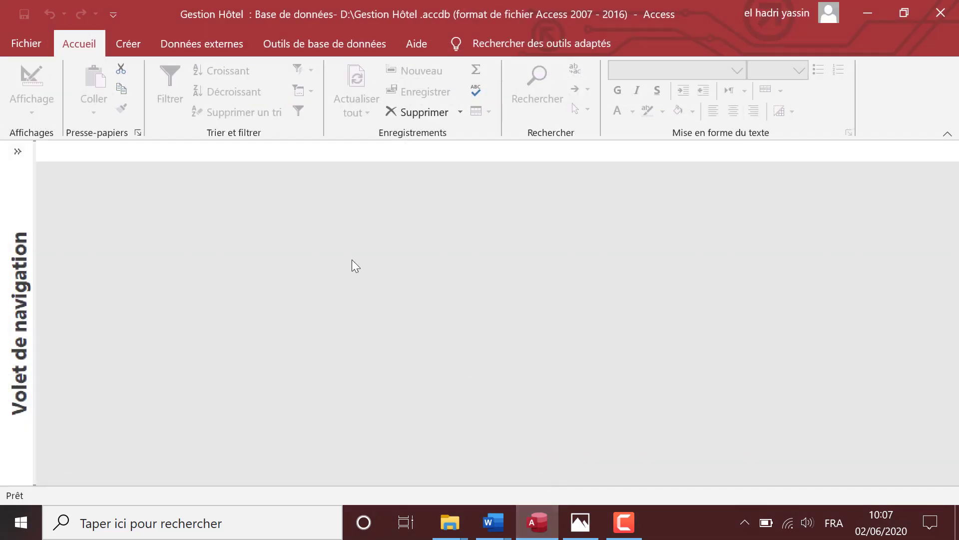
{"action": "left_click", "coordinate": [125, 47]}
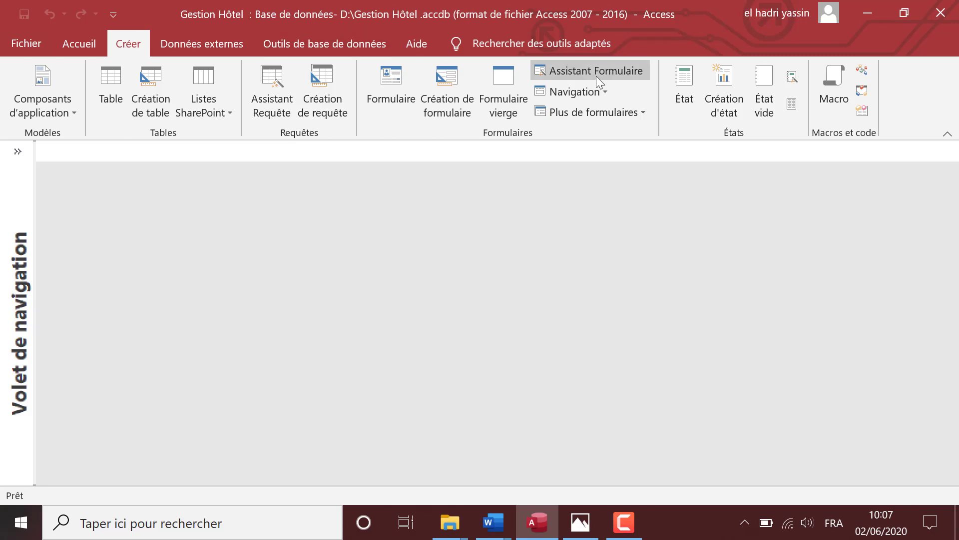
{"action": "left_click", "coordinate": [792, 77]}
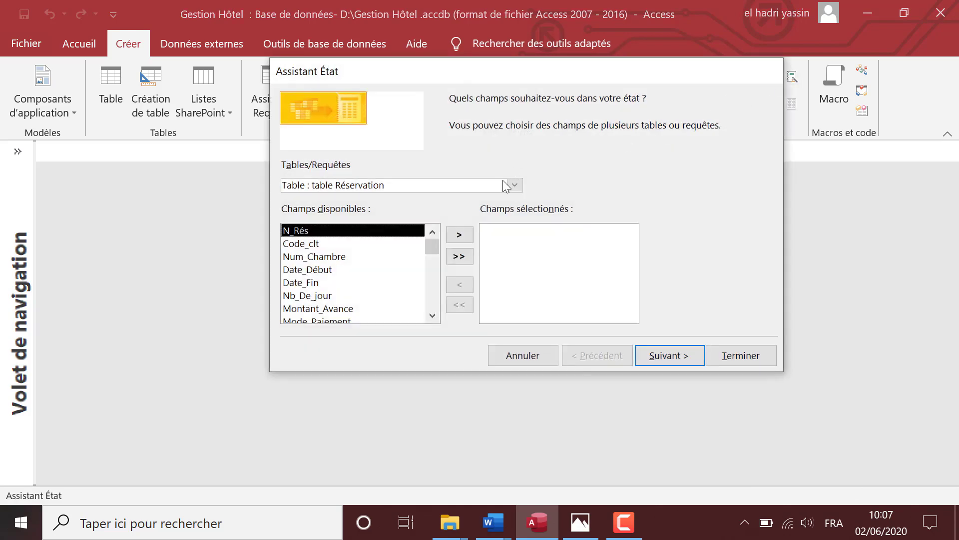
{"action": "left_click", "coordinate": [520, 186]}
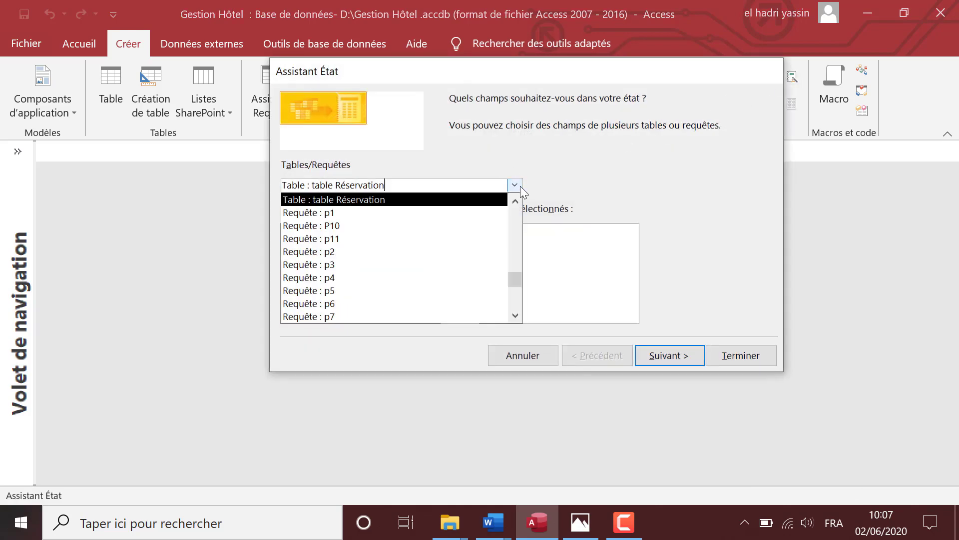
{"action": "scroll", "coordinate": [458, 230], "scroll_direction": "up", "scroll_amount": 2}
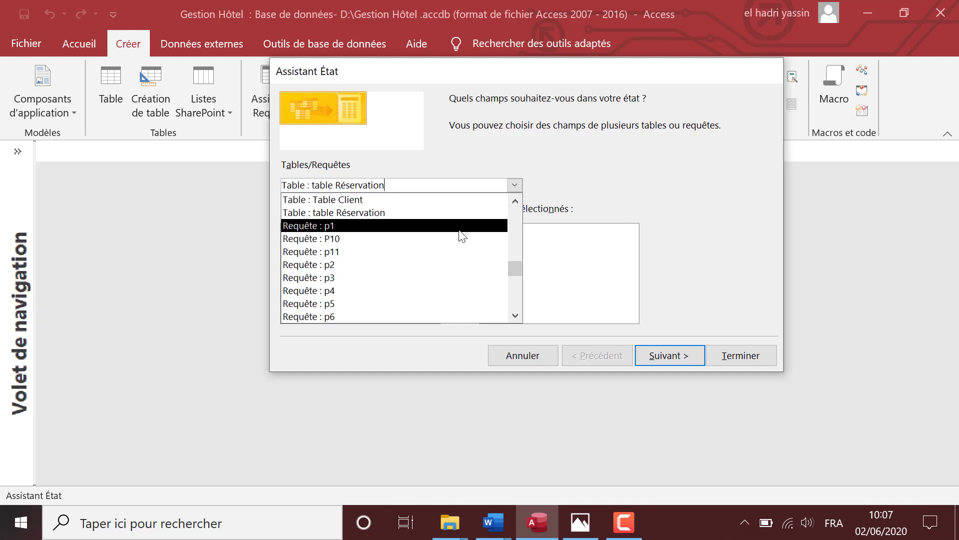
{"action": "scroll", "coordinate": [450, 270], "scroll_direction": "down", "scroll_amount": 3}
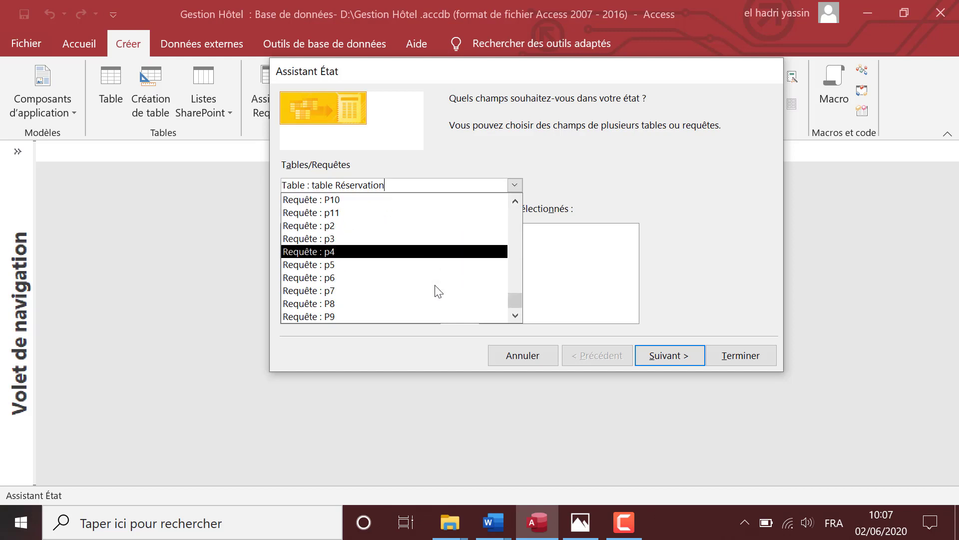
{"action": "scroll", "coordinate": [435, 283], "scroll_direction": "up", "scroll_amount": 2}
{"action": "scroll", "coordinate": [433, 274], "scroll_direction": "up", "scroll_amount": 2}
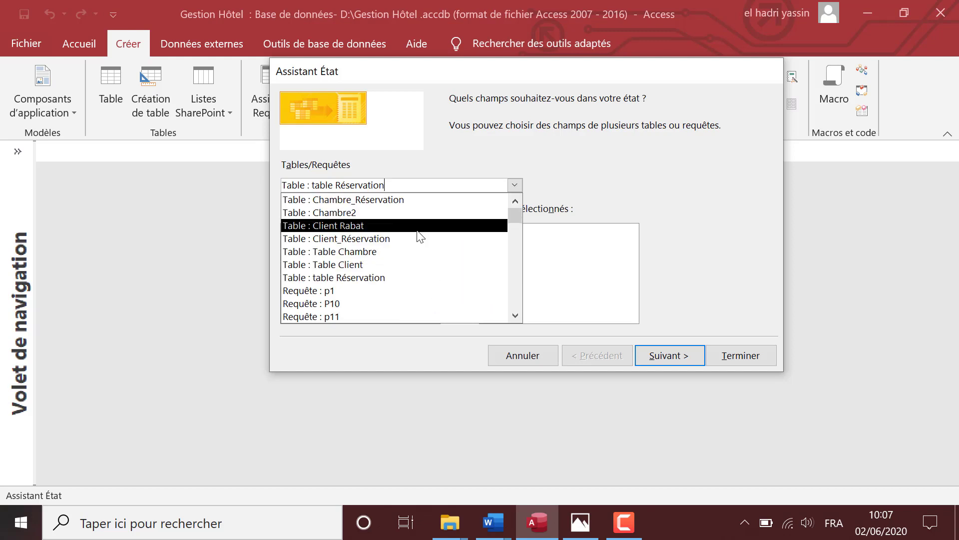
{"action": "left_click", "coordinate": [418, 270]}
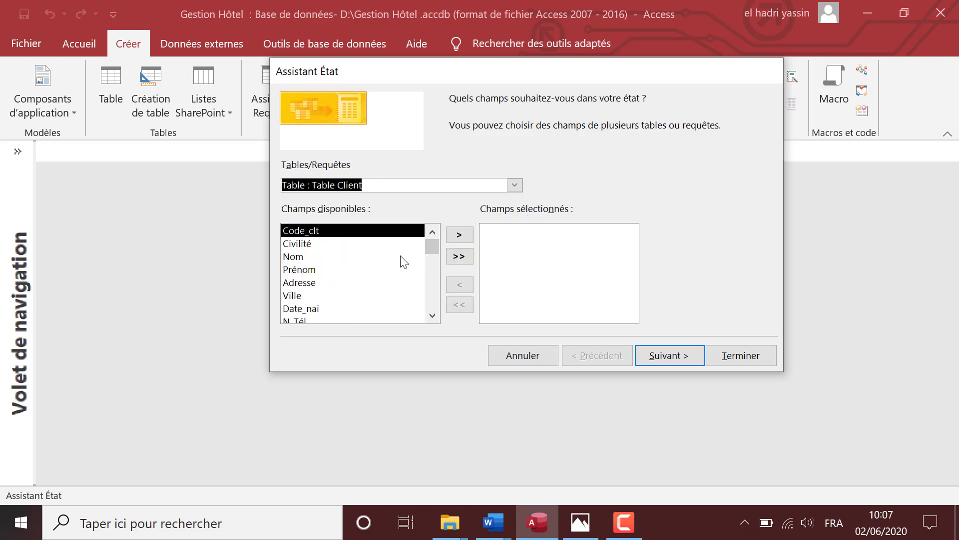
{"action": "left_click", "coordinate": [457, 257]}
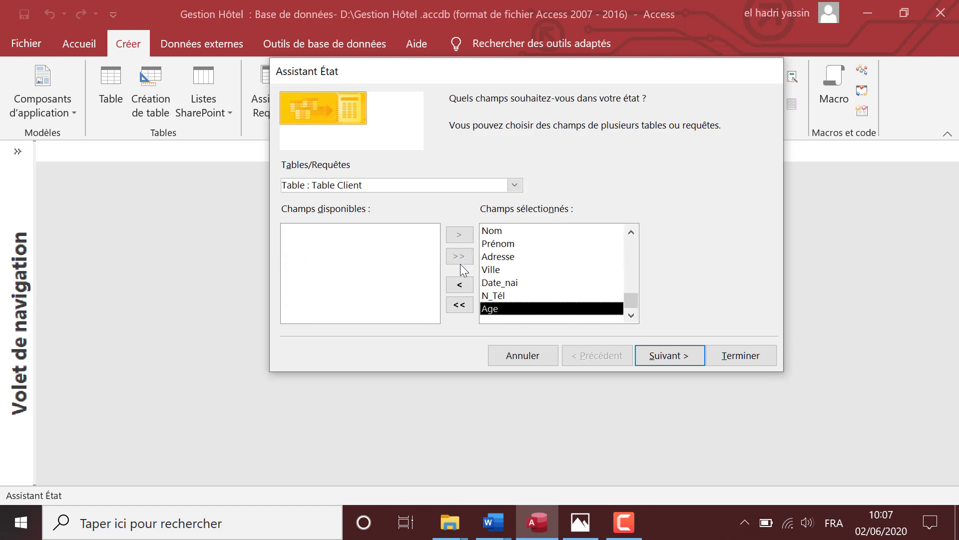
{"action": "left_click", "coordinate": [460, 285]}
{"action": "left_click", "coordinate": [460, 284]}
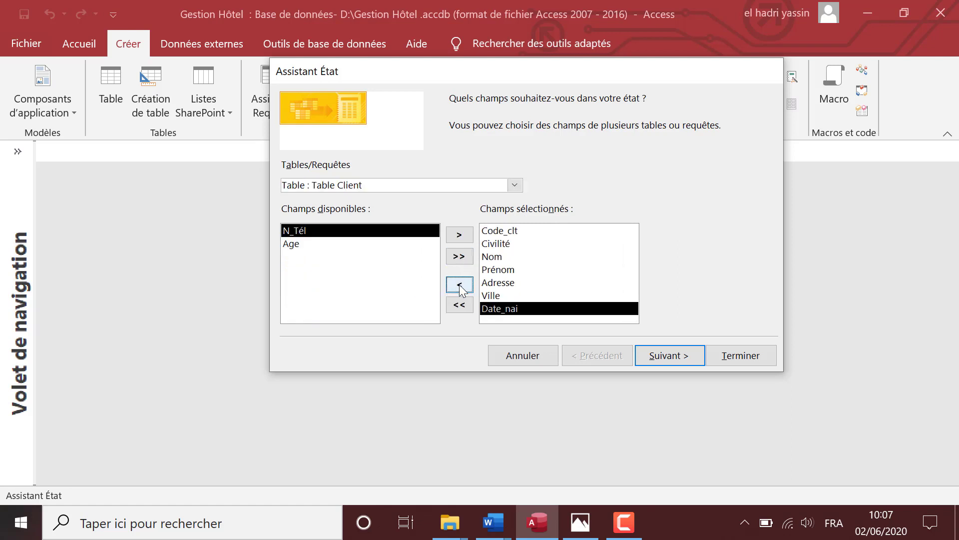
{"action": "left_click", "coordinate": [460, 305]}
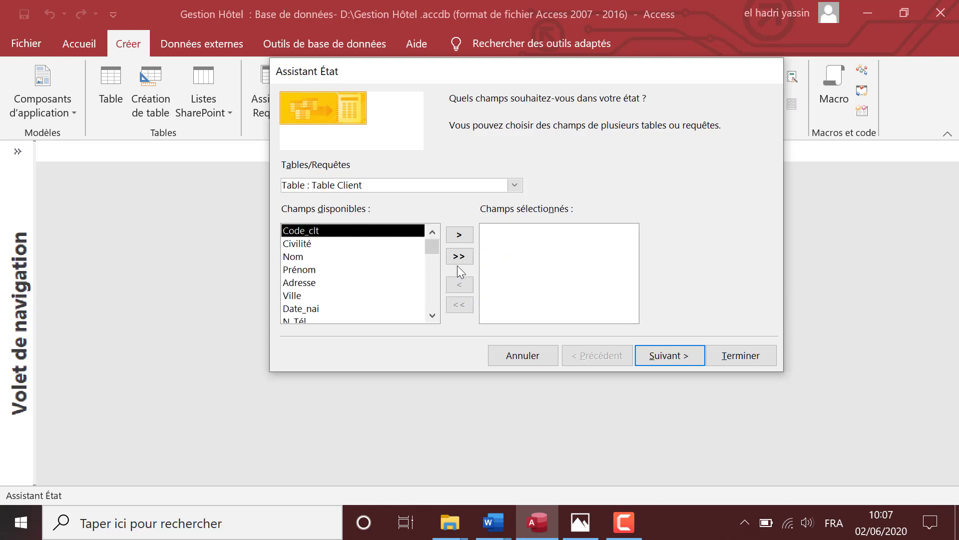
Step: Add Code_clt, Prénom and all the remaining client fields to the report, and proceed to the grouping options
{"action": "left_click", "coordinate": [459, 235]}
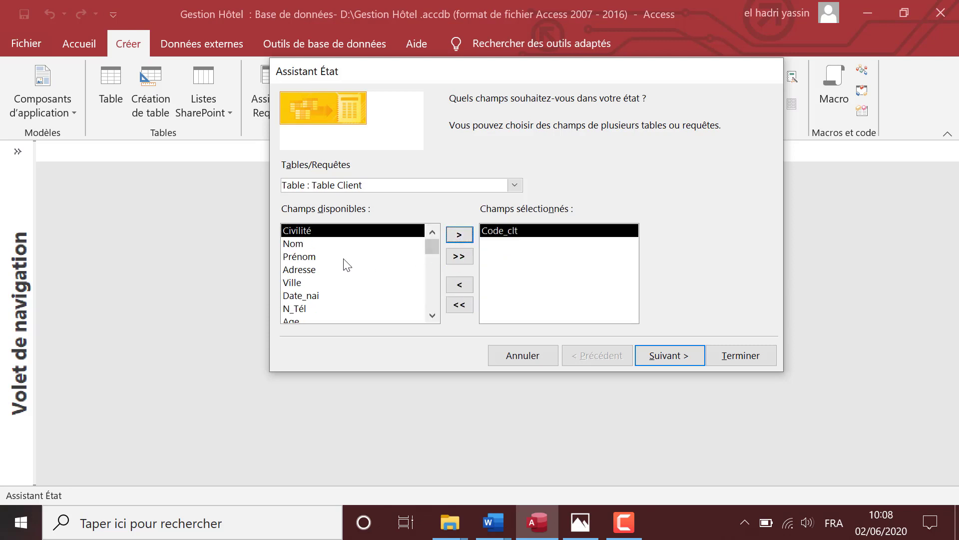
{"action": "left_click", "coordinate": [345, 258]}
{"action": "left_click", "coordinate": [469, 238]}
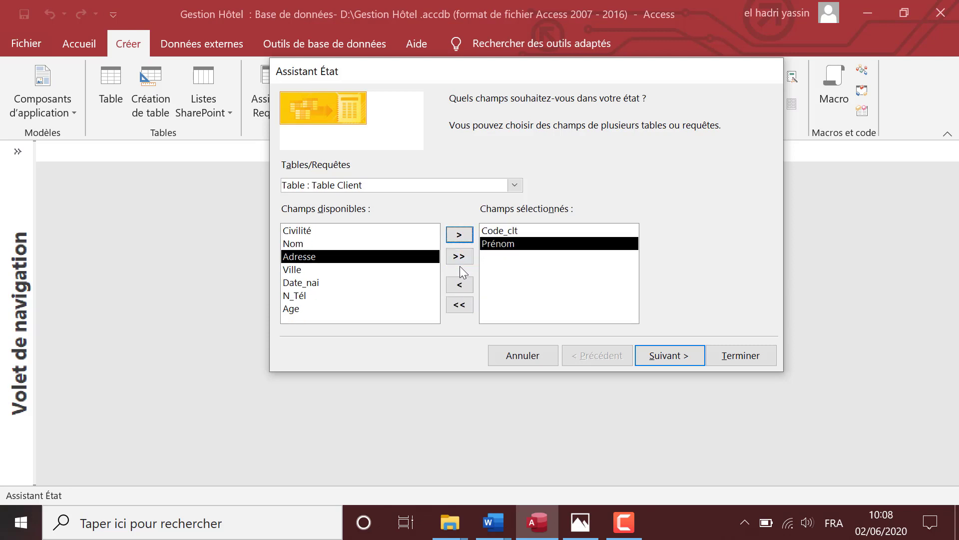
{"action": "left_click", "coordinate": [460, 256]}
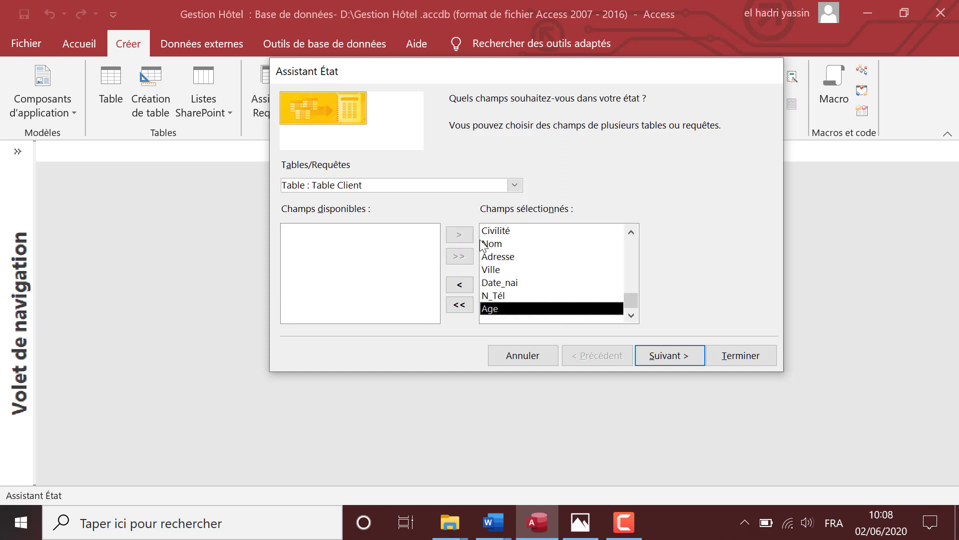
{"action": "left_click", "coordinate": [667, 355]}
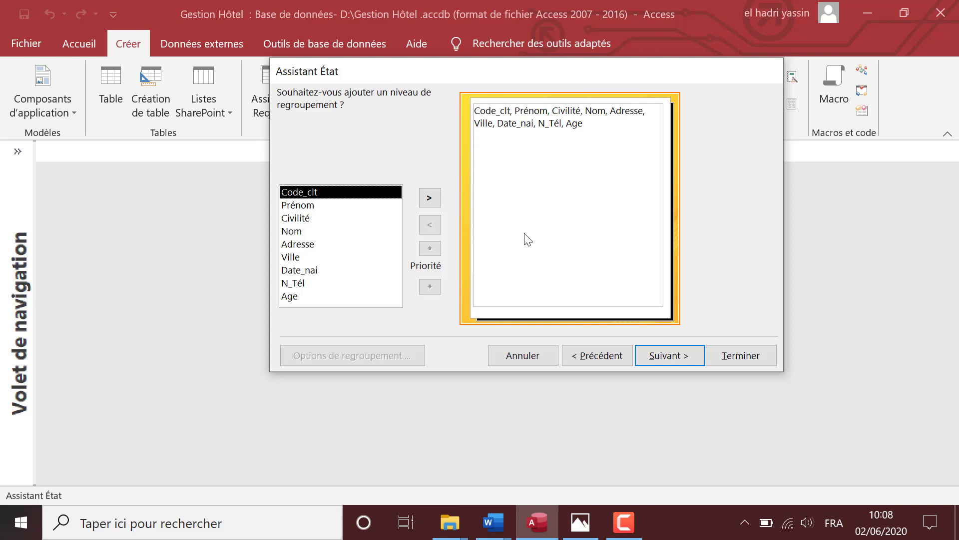
{"action": "left_click", "coordinate": [310, 222]}
{"action": "left_click", "coordinate": [429, 198]}
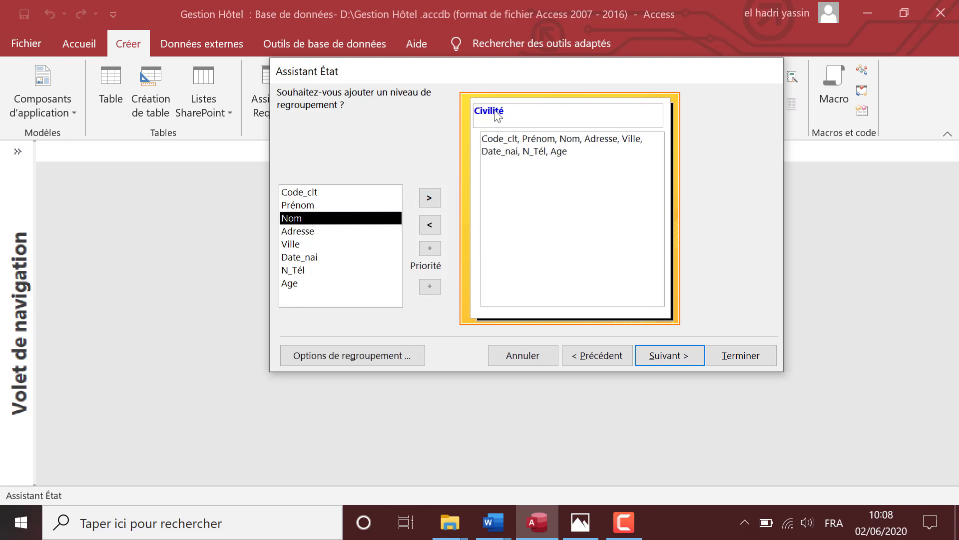
{"action": "left_click", "coordinate": [431, 225]}
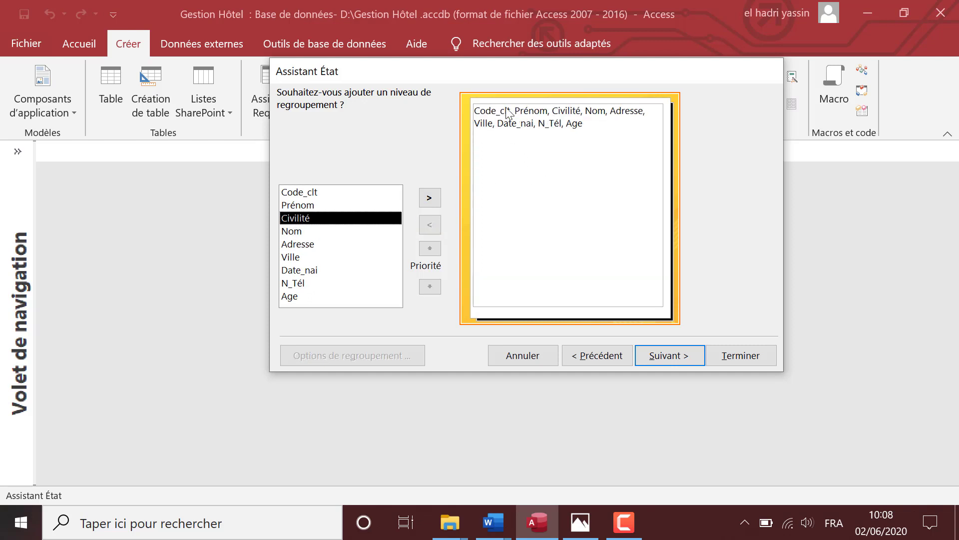
Step: Continue without a grouping level and sort the report's records by Nom in ascending order
{"action": "left_click", "coordinate": [664, 358]}
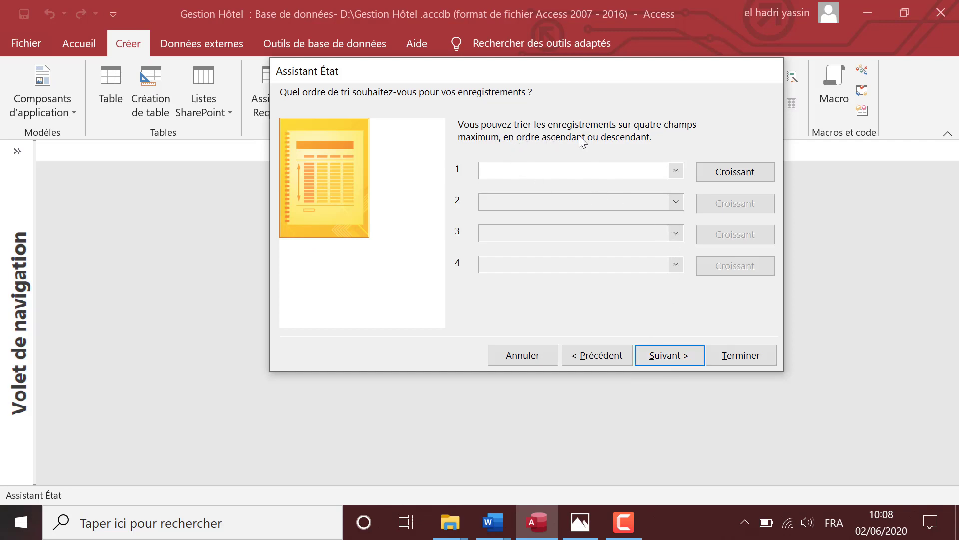
{"action": "left_click", "coordinate": [677, 170]}
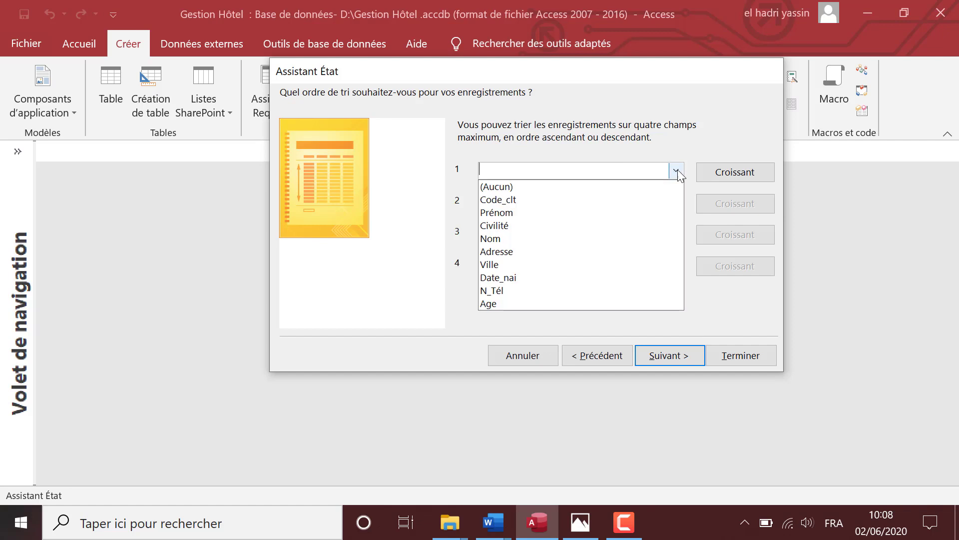
{"action": "left_click", "coordinate": [642, 239]}
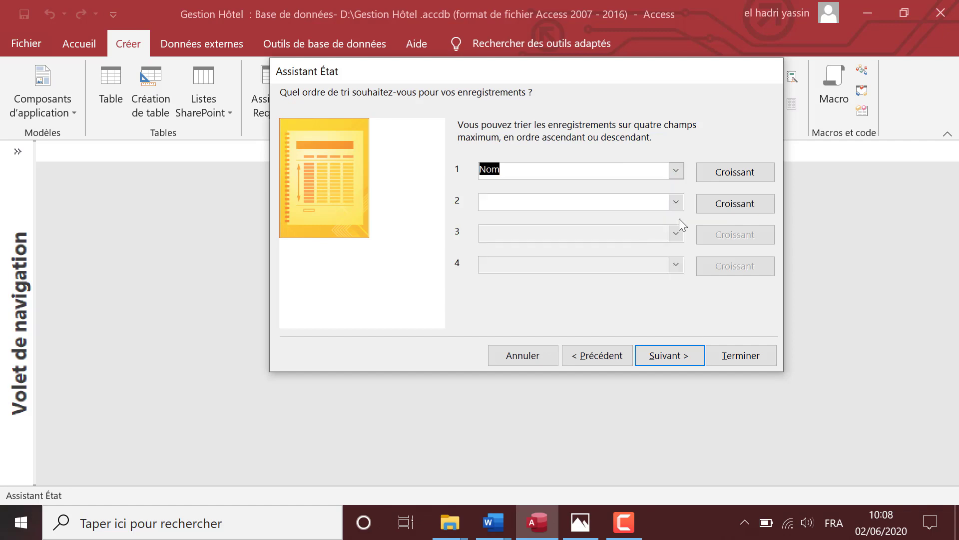
{"action": "left_click", "coordinate": [720, 176]}
{"action": "left_click", "coordinate": [720, 176]}
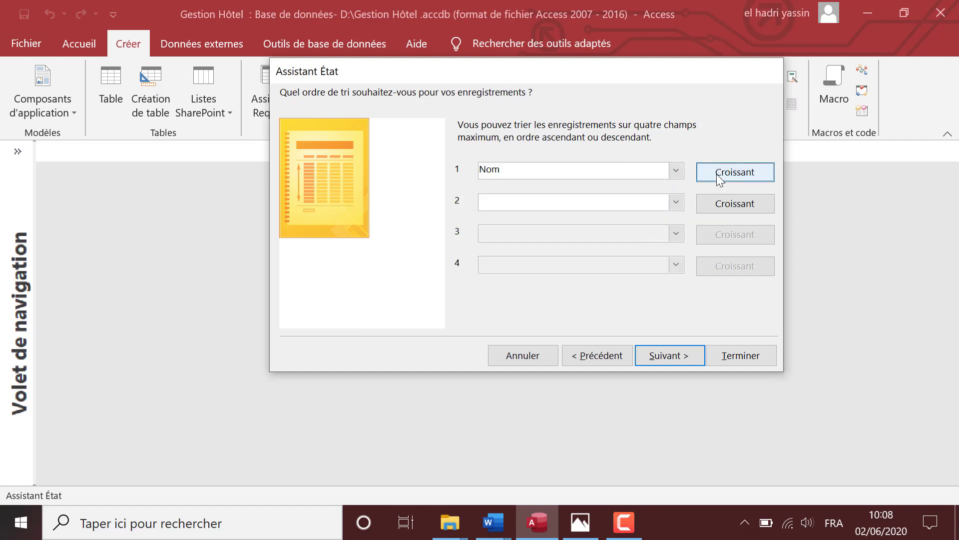
{"action": "left_click", "coordinate": [720, 176]}
{"action": "left_click", "coordinate": [720, 176]}
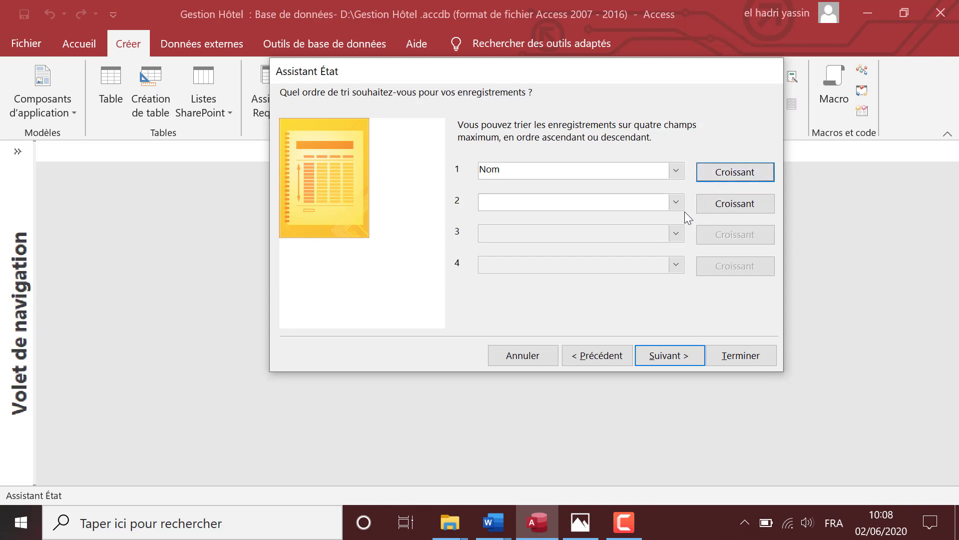
{"action": "left_click", "coordinate": [676, 204]}
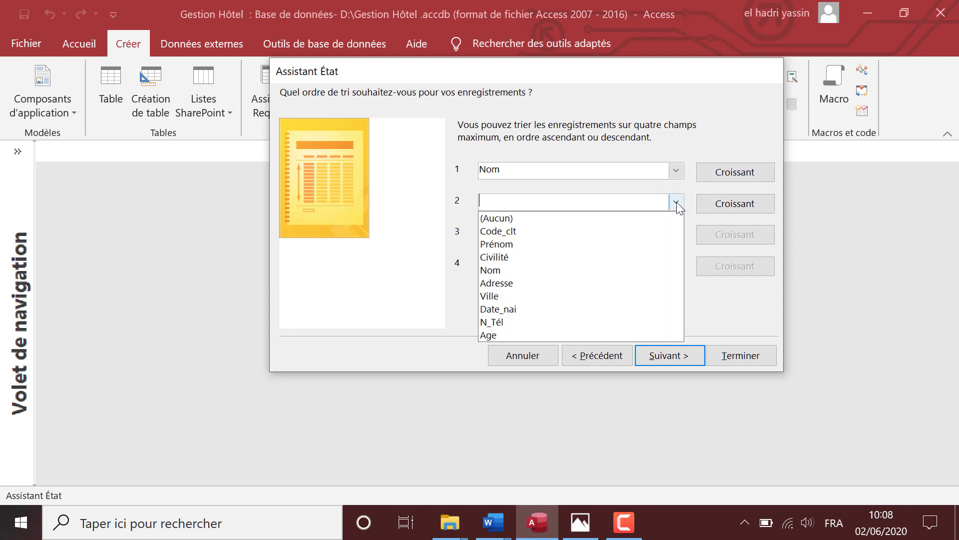
{"action": "left_click", "coordinate": [750, 313]}
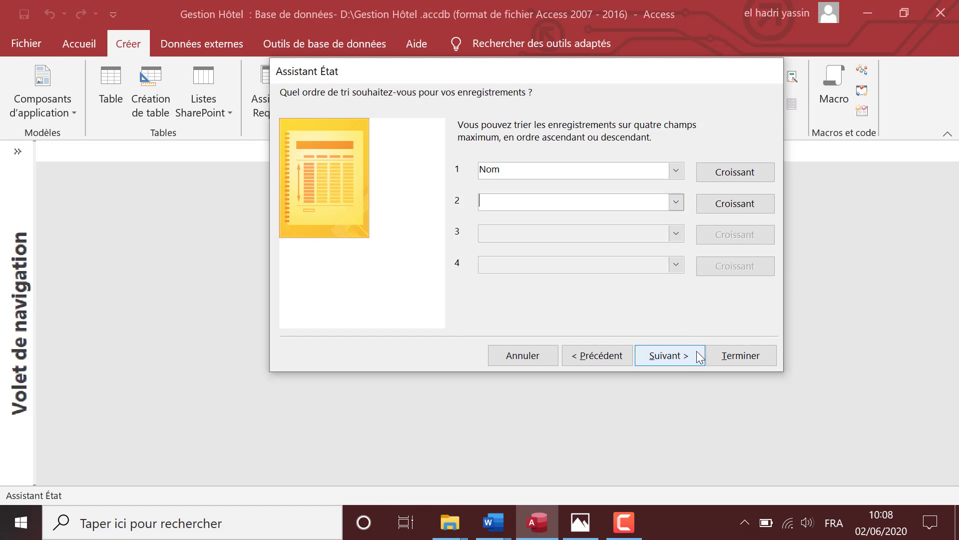
{"action": "left_click", "coordinate": [682, 355]}
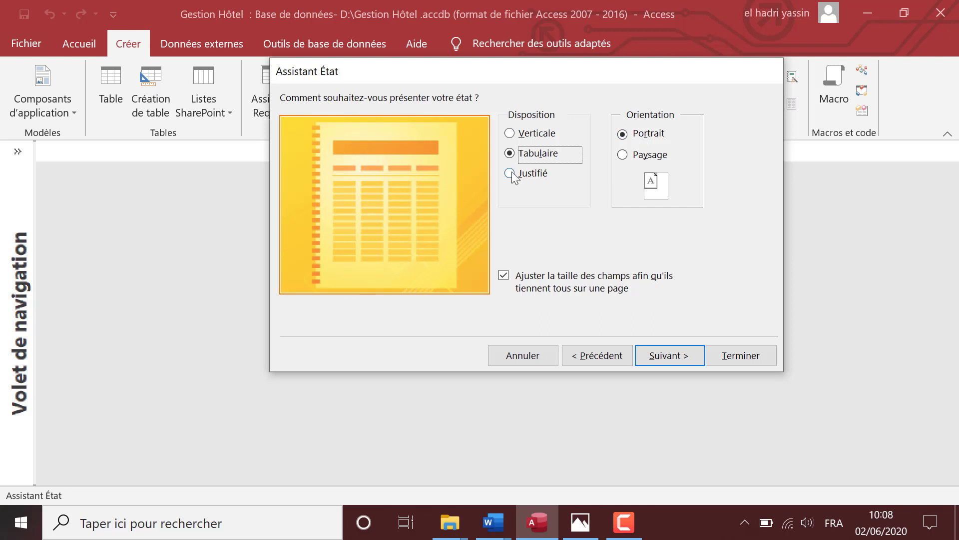
Step: Accept the tabular layout with portrait orientation for the report
{"action": "left_click", "coordinate": [658, 155]}
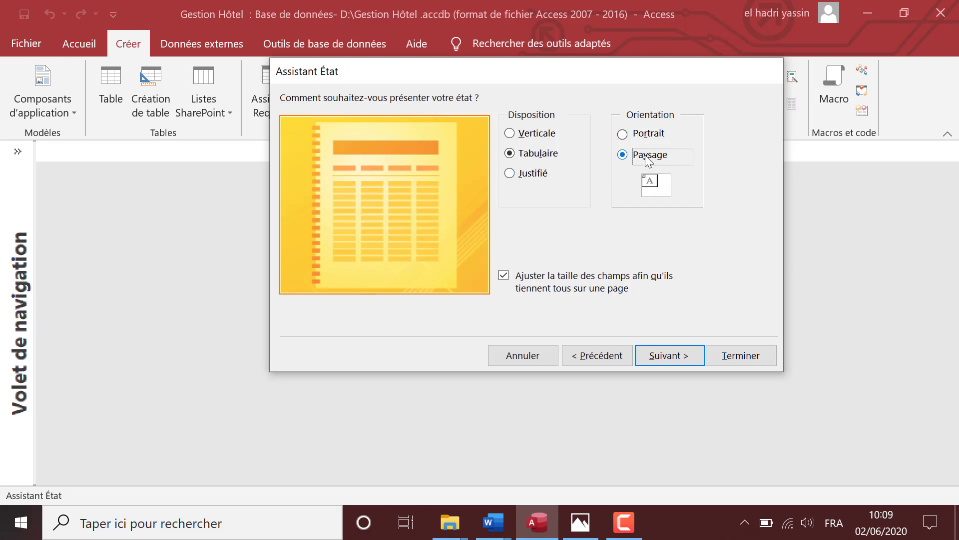
{"action": "left_click", "coordinate": [641, 139]}
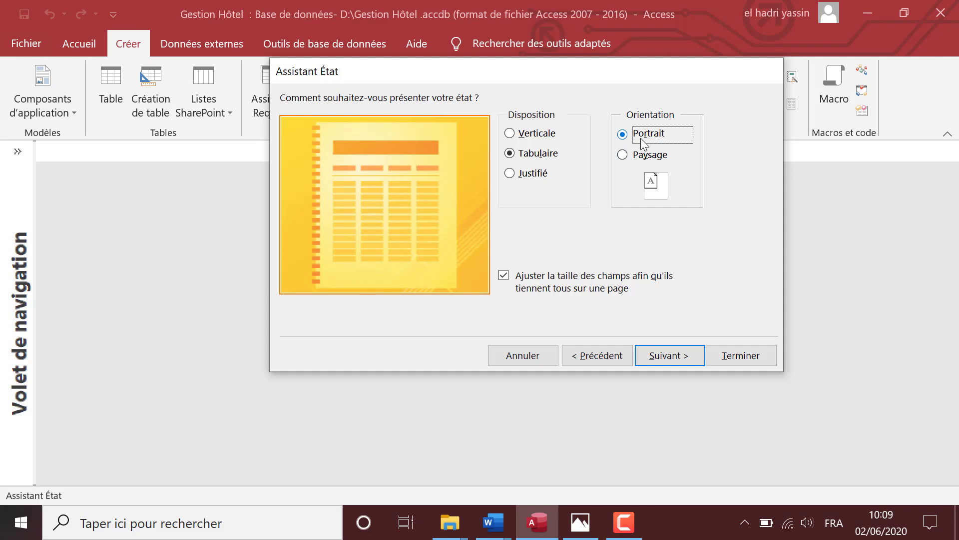
{"action": "left_click", "coordinate": [683, 356]}
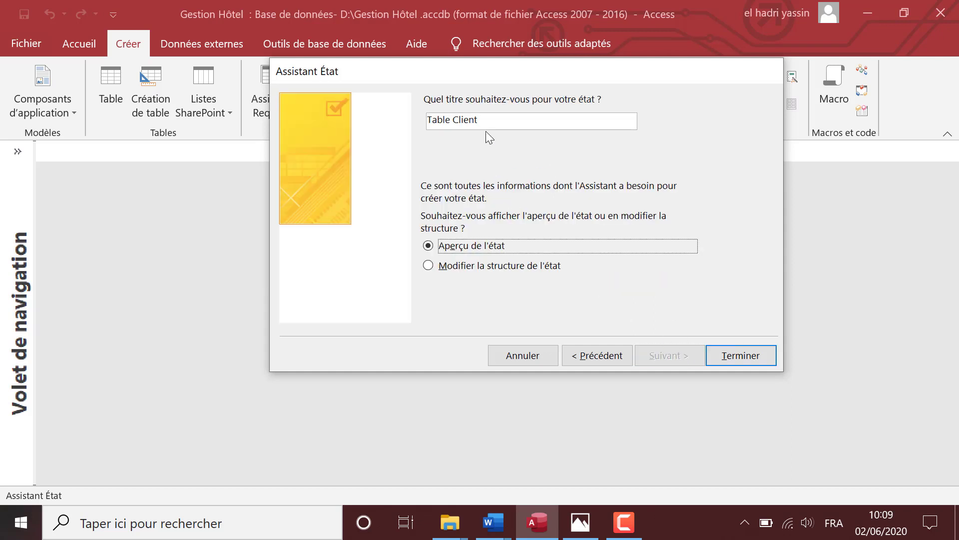
Step: Title the report Etat_Client_1 and finish the wizard with the report preview
{"action": "key", "text": "shift+Tab"}
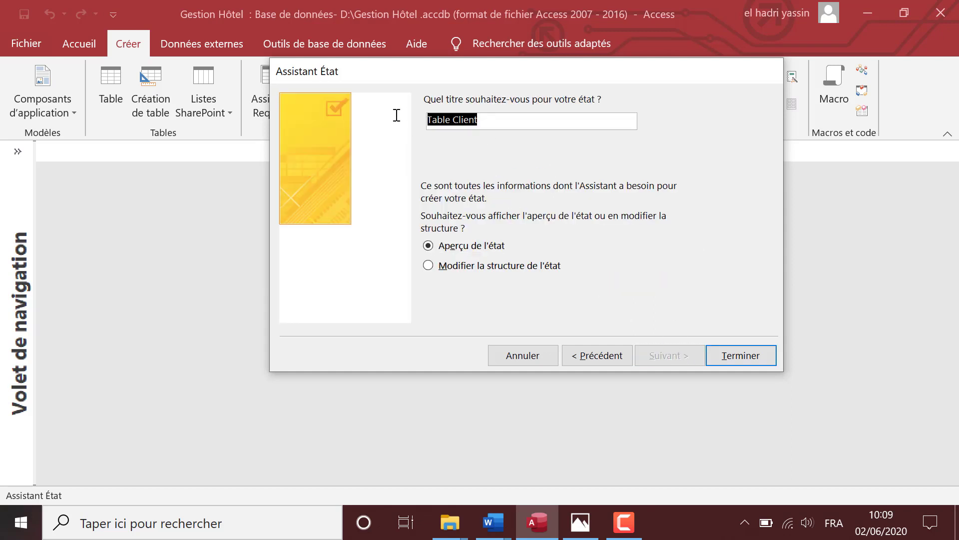
{"action": "type", "text": "Etat"}
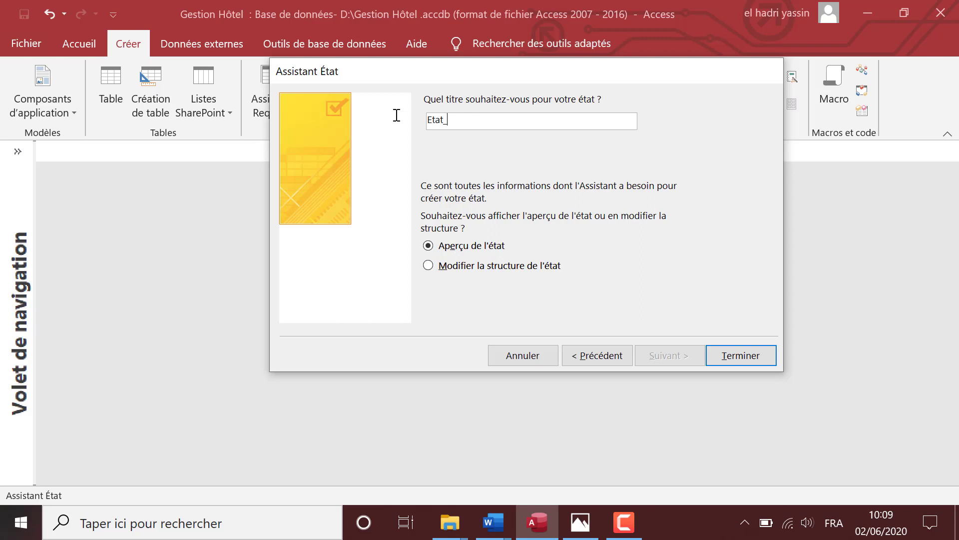
{"action": "type", "text": "_Client_1"}
{"action": "double_click", "coordinate": [480, 119]}
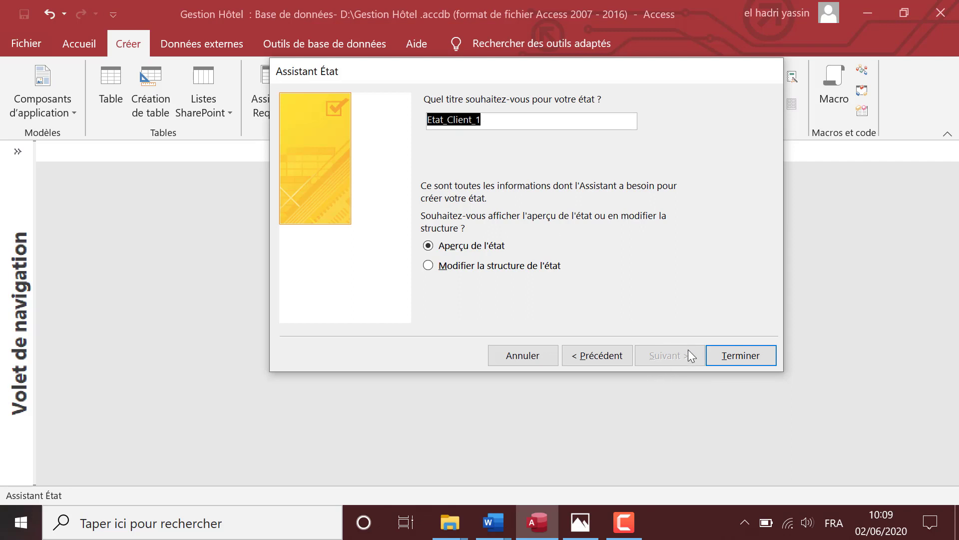
{"action": "left_click", "coordinate": [729, 356]}
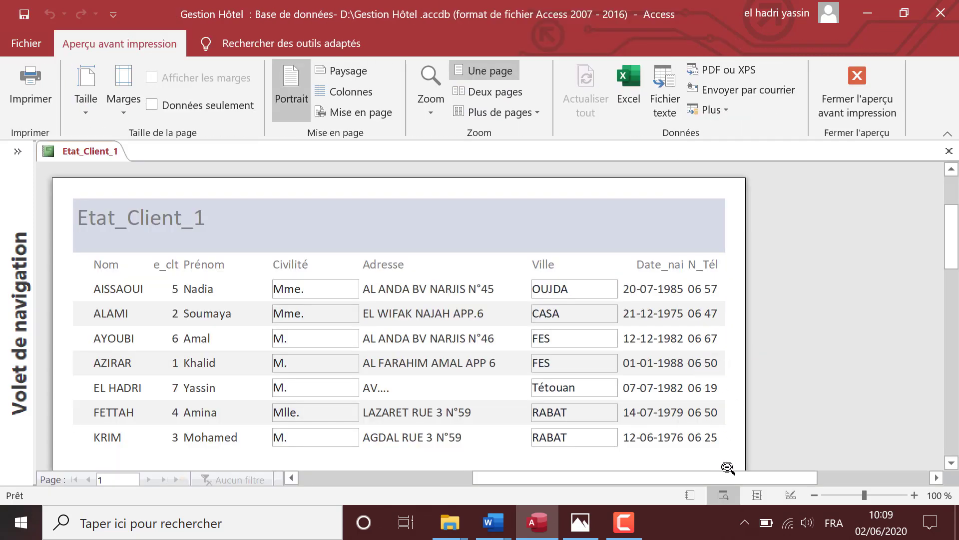
Step: Check the print settings for the client report and close them without printing
{"action": "left_click", "coordinate": [28, 88]}
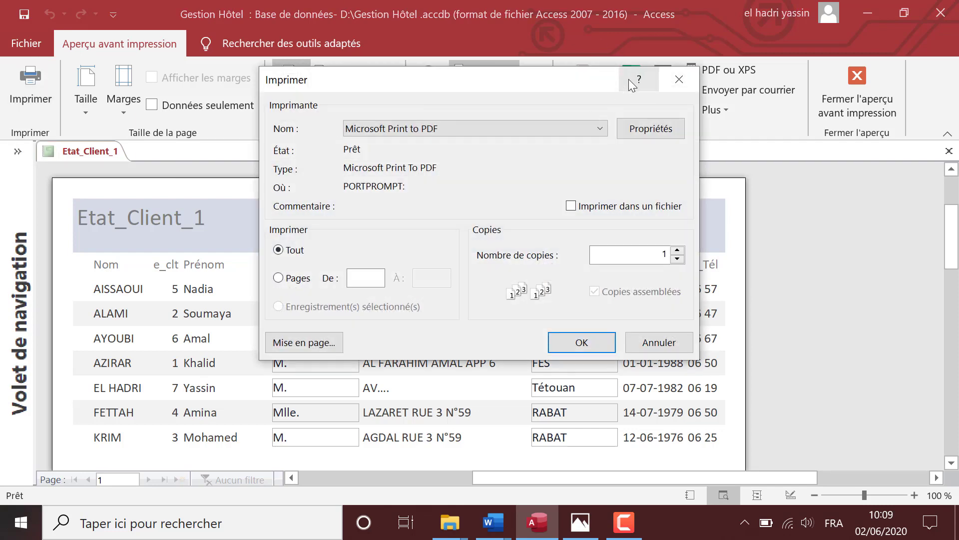
{"action": "left_click", "coordinate": [676, 77]}
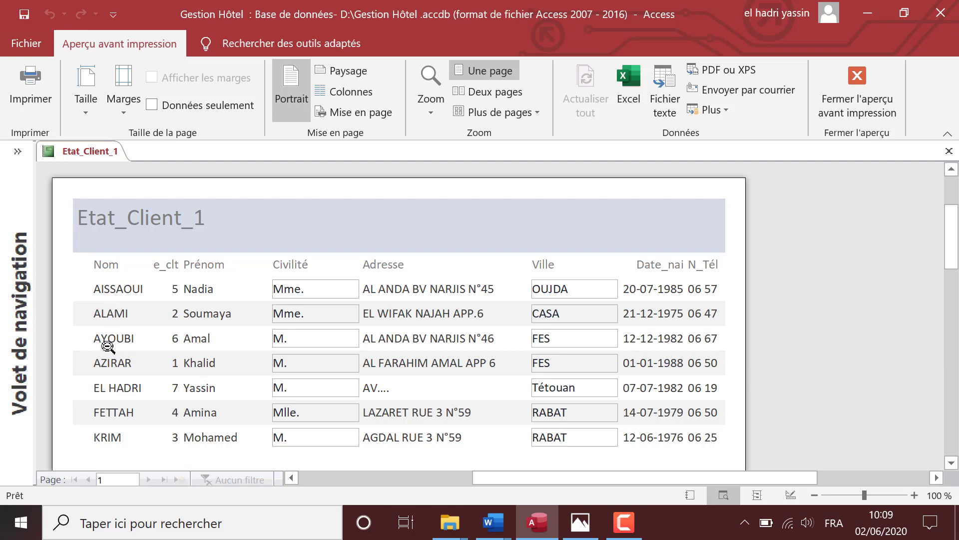
Step: Switch the Etat_Client_1 report from print preview to Design view and close the field list
{"action": "scroll", "coordinate": [121, 413], "scroll_direction": "down", "scroll_amount": 1}
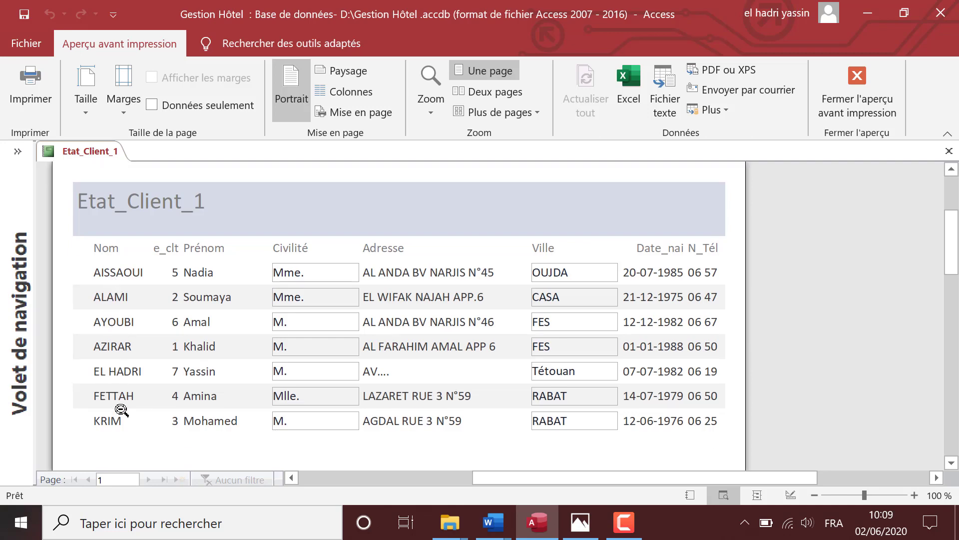
{"action": "scroll", "coordinate": [125, 400], "scroll_direction": "up", "scroll_amount": 3}
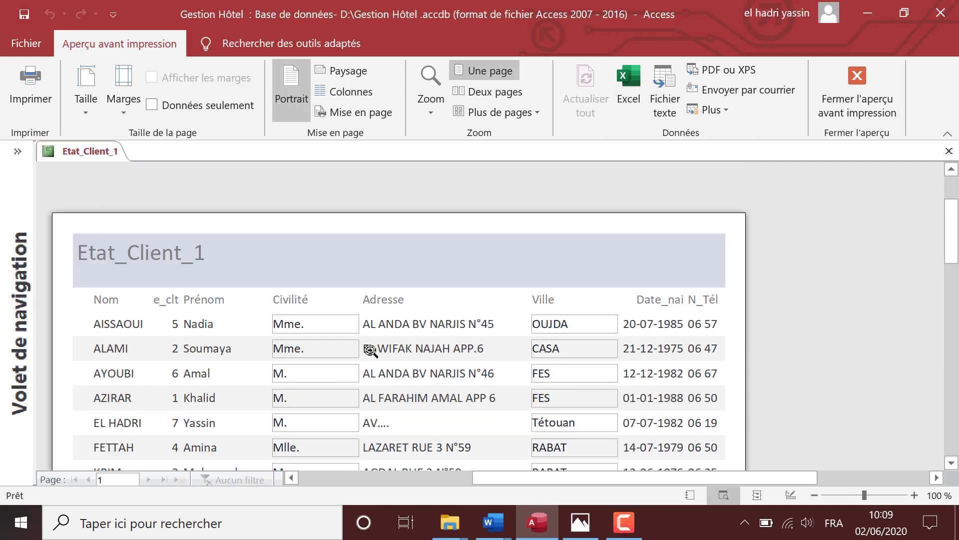
{"action": "right_click", "coordinate": [94, 153]}
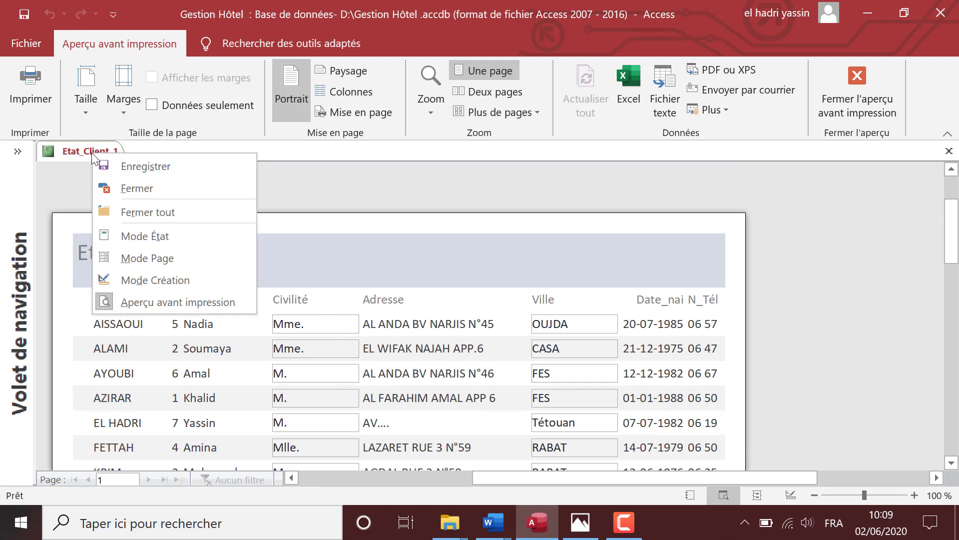
{"action": "left_click", "coordinate": [148, 277]}
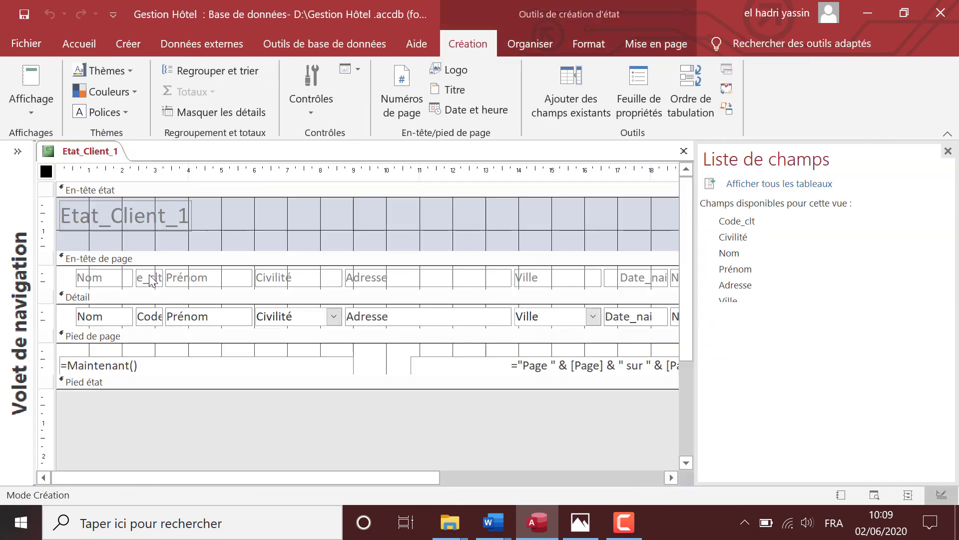
{"action": "left_click", "coordinate": [948, 151]}
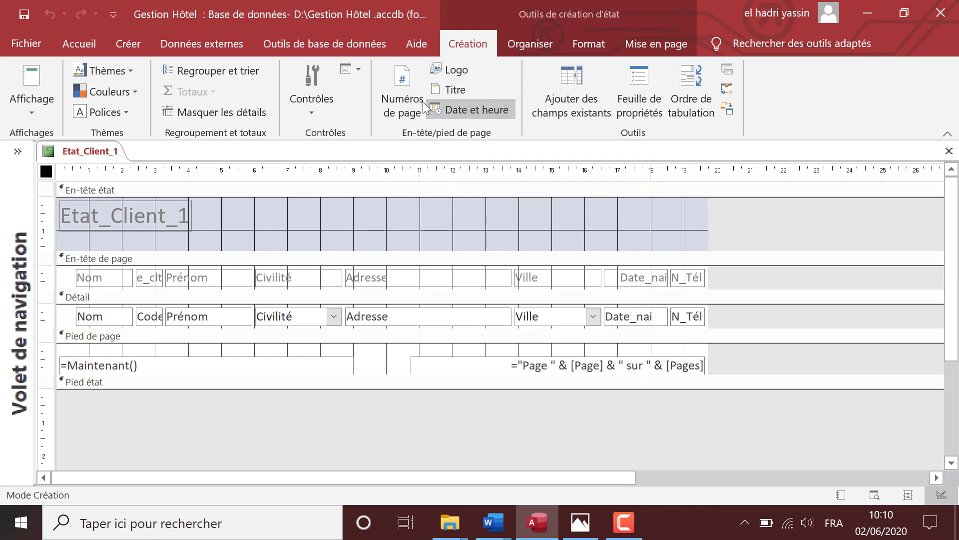
Step: Delete the Etat_Client_1 title label from the report header
{"action": "left_click", "coordinate": [153, 223]}
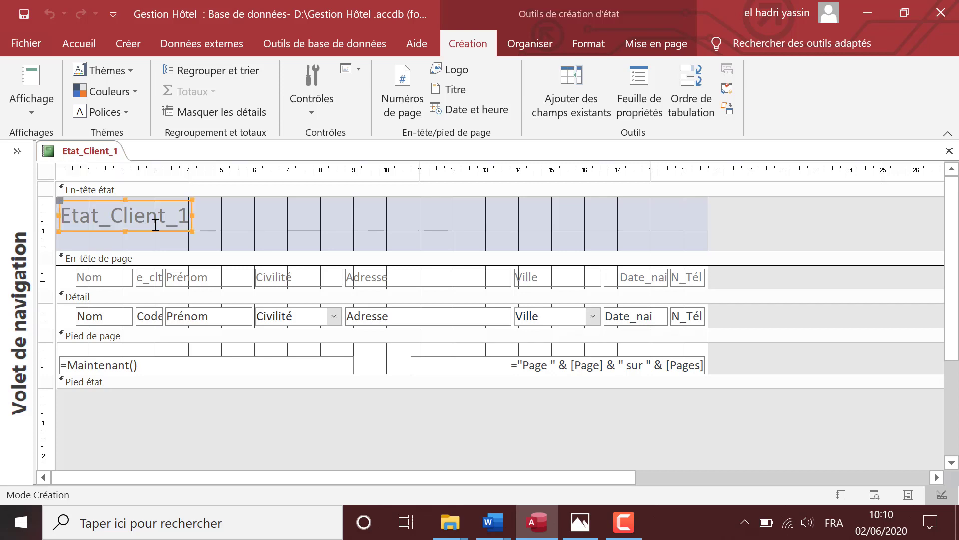
{"action": "key", "text": "Delete"}
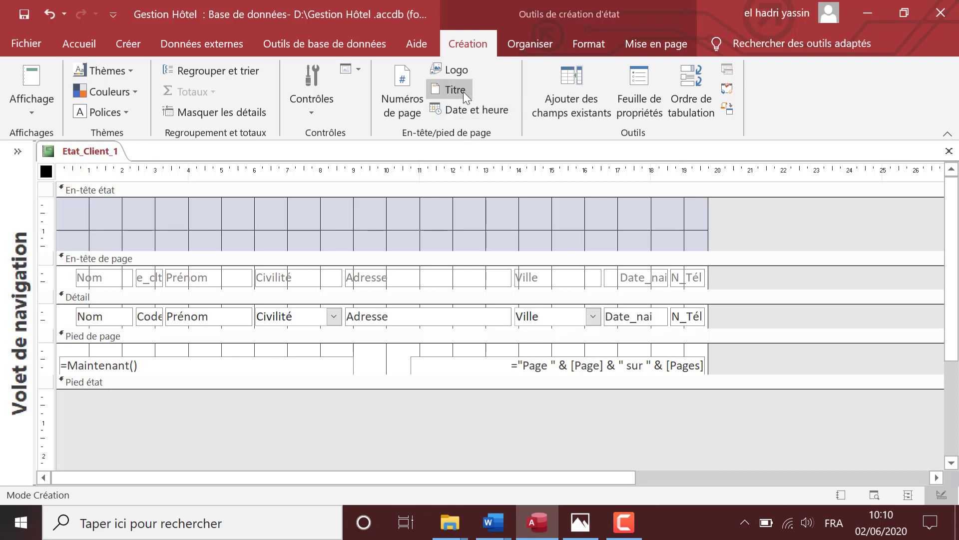
Step: Insert the index image from the Bureau folder as the header logo and enlarge it to about 1.7 cm wide
{"action": "left_click", "coordinate": [461, 74]}
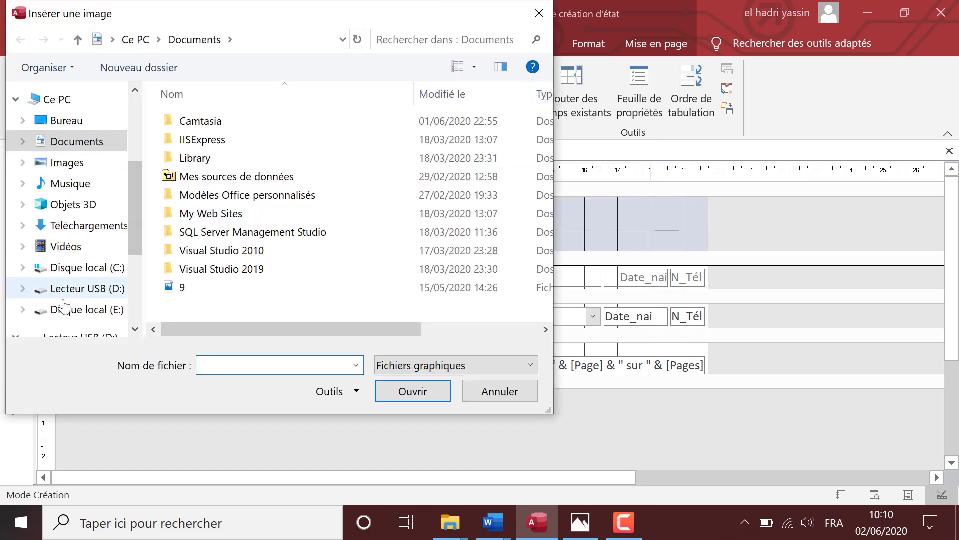
{"action": "left_click", "coordinate": [87, 290]}
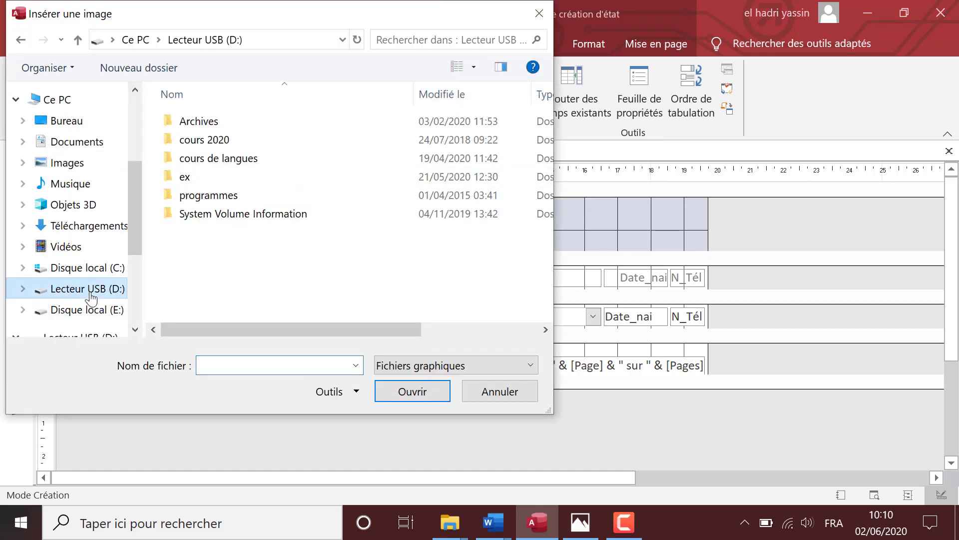
{"action": "double_click", "coordinate": [228, 196]}
{"action": "double_click", "coordinate": [225, 217]}
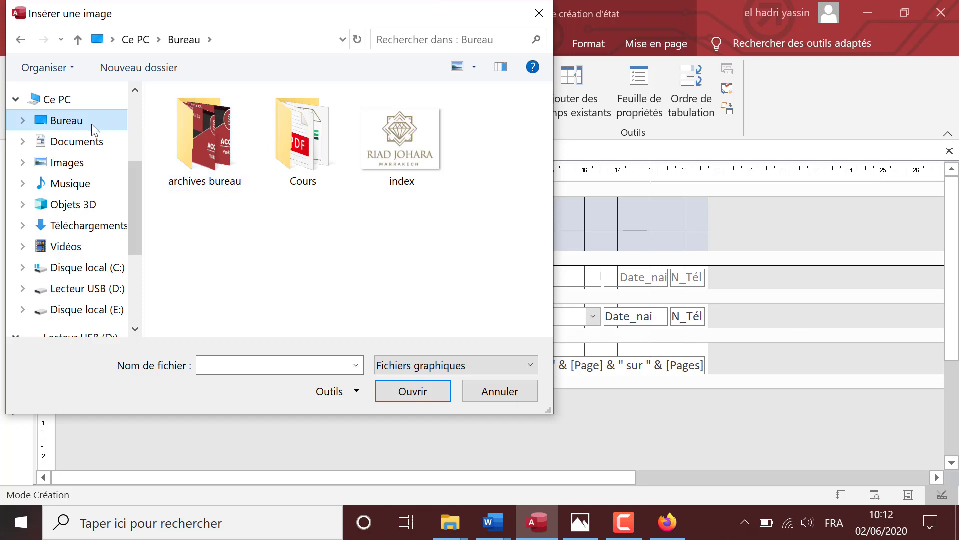
{"action": "double_click", "coordinate": [392, 139]}
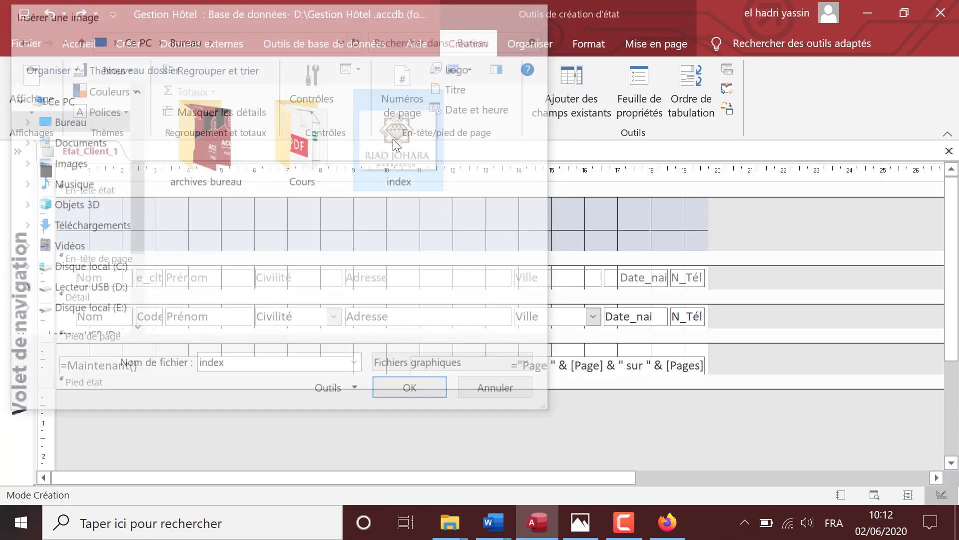
{"action": "left_click", "coordinate": [73, 200]}
{"action": "left_click_drag", "start_coordinate": [114, 227], "coordinate": [129, 244]}
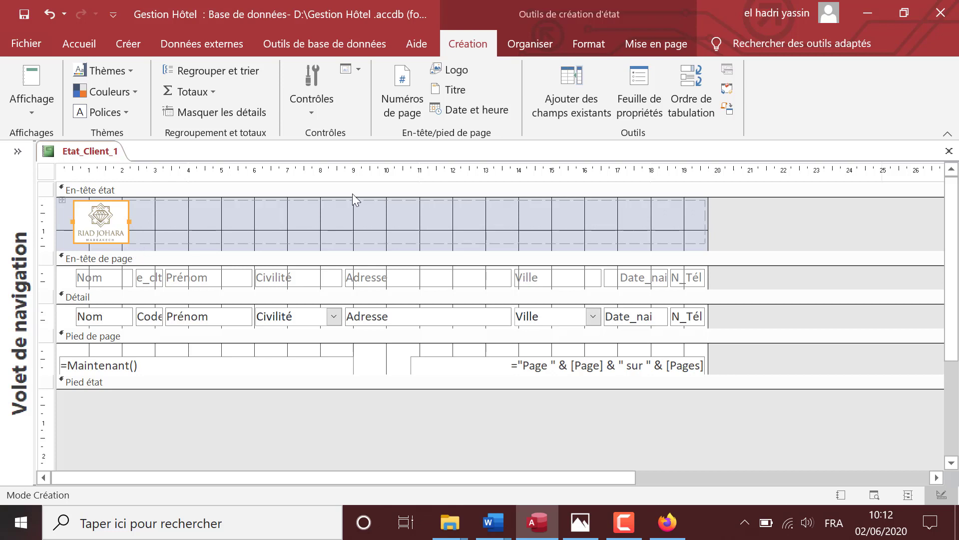
Step: Add the header title "La Liste De Clients" and narrow its box to about 11.4 cm
{"action": "left_click", "coordinate": [460, 90]}
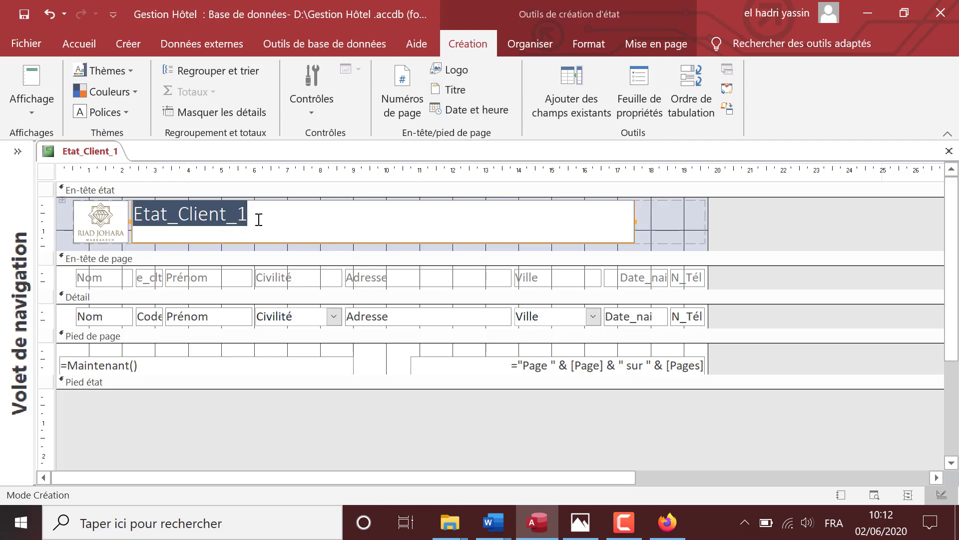
{"action": "type", "text": "LA"}
{"action": "key", "text": "BackSpace"}
{"action": "type", "text": "a"}
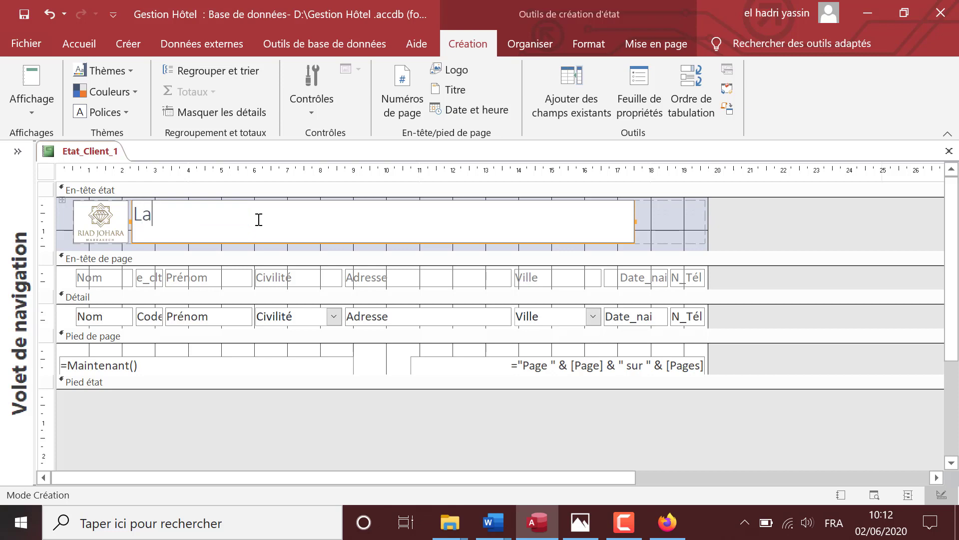
{"action": "type", "text": " Liste De Clients"}
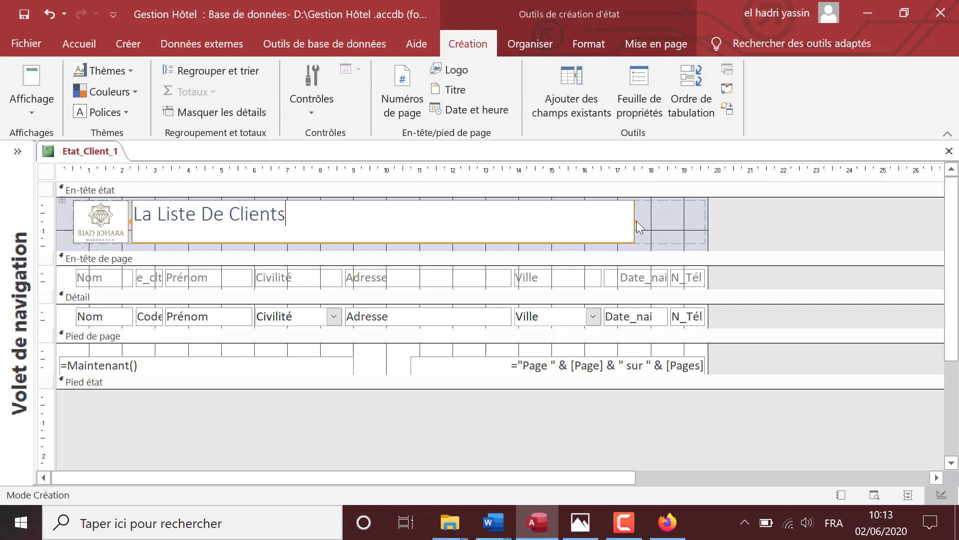
{"action": "left_click_drag", "start_coordinate": [635, 220], "coordinate": [508, 219]}
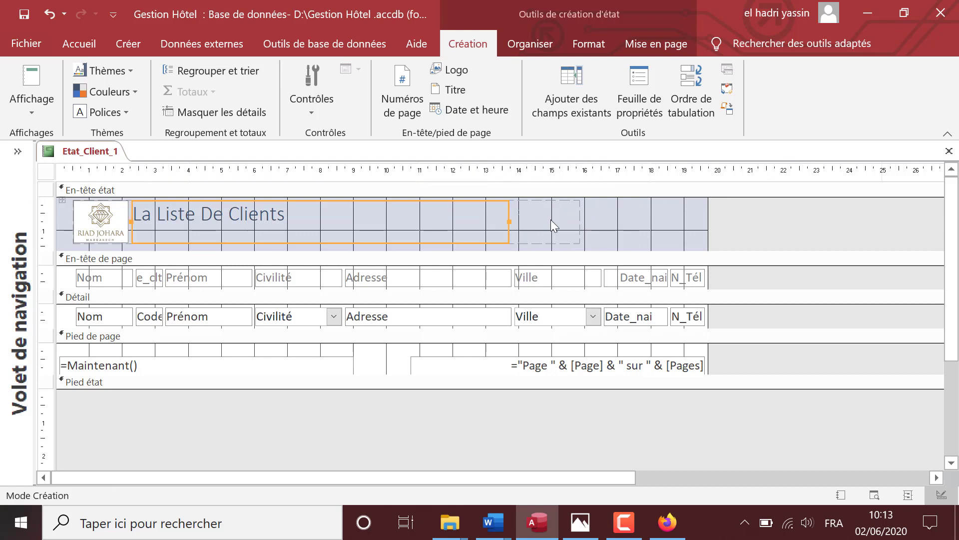
Step: Insert the date in long weekday format and the time with seconds into the report header
{"action": "left_click", "coordinate": [559, 220]}
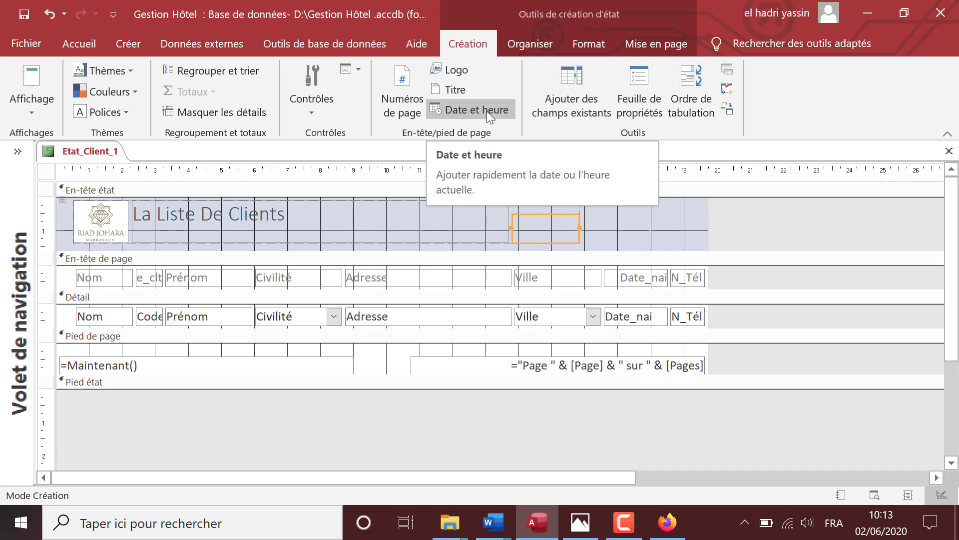
{"action": "left_click", "coordinate": [486, 111]}
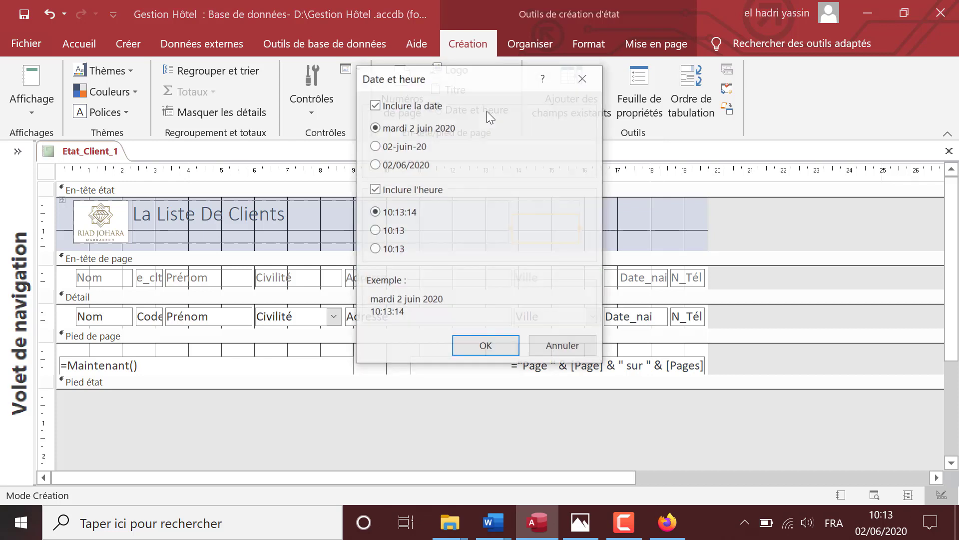
{"action": "left_click", "coordinate": [485, 346]}
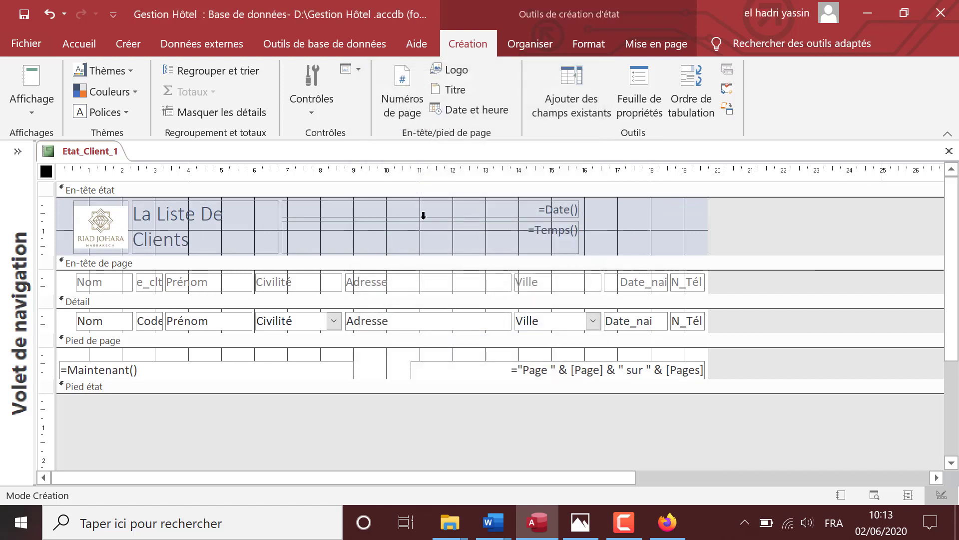
Step: Extend the header's date and time fields to about the 19.4 cm mark on the ruler
{"action": "left_click", "coordinate": [342, 210]}
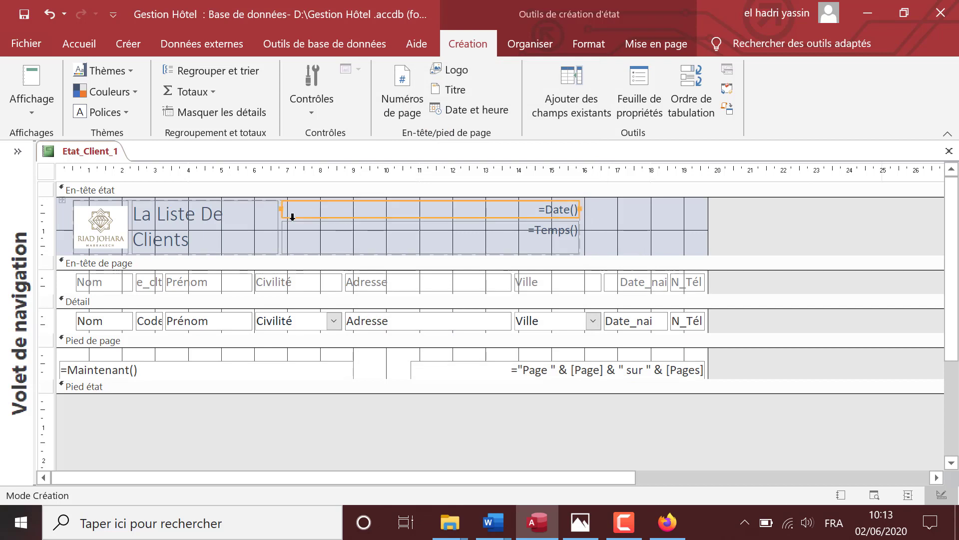
{"action": "left_click", "coordinate": [282, 210]}
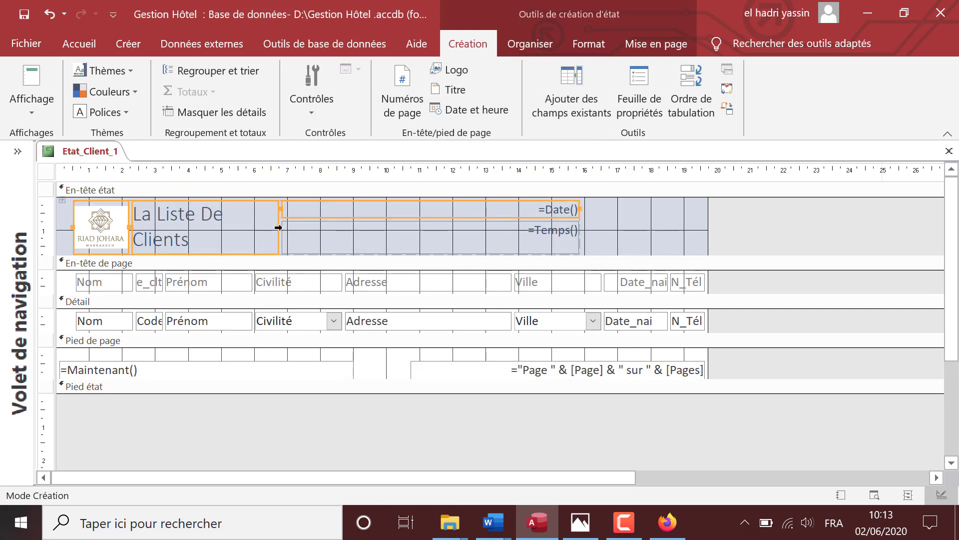
{"action": "left_click_drag", "start_coordinate": [278, 225], "coordinate": [393, 234]}
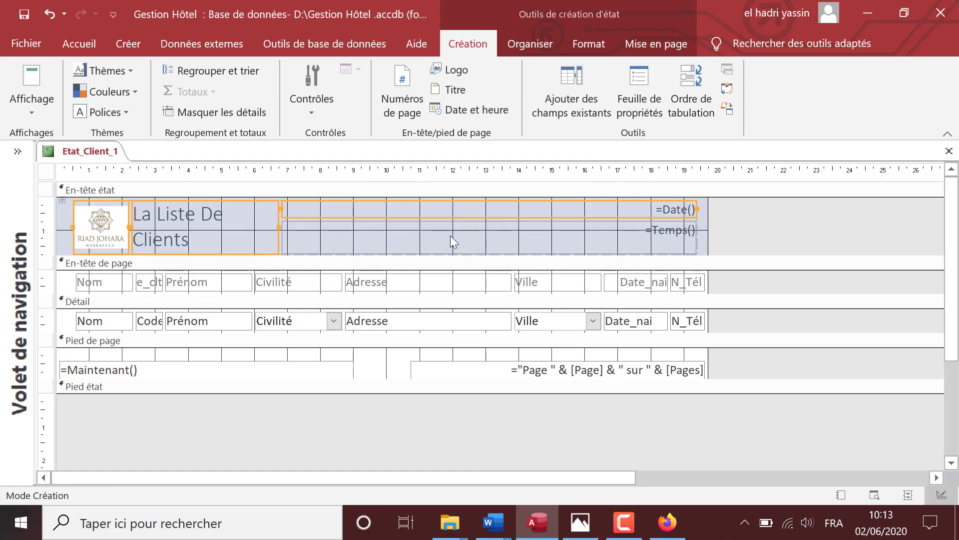
{"action": "left_click", "coordinate": [755, 219]}
Step: Narrow the date and time fields together to start at about 13.8 cm, giving the title more width
{"action": "left_click", "coordinate": [398, 223]}
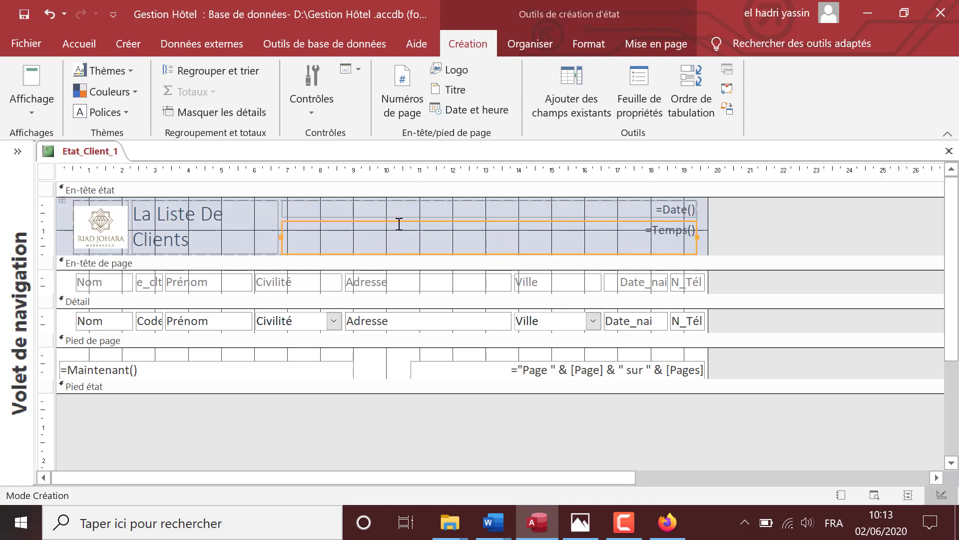
{"action": "left_click", "coordinate": [336, 213], "text": "ctrl"}
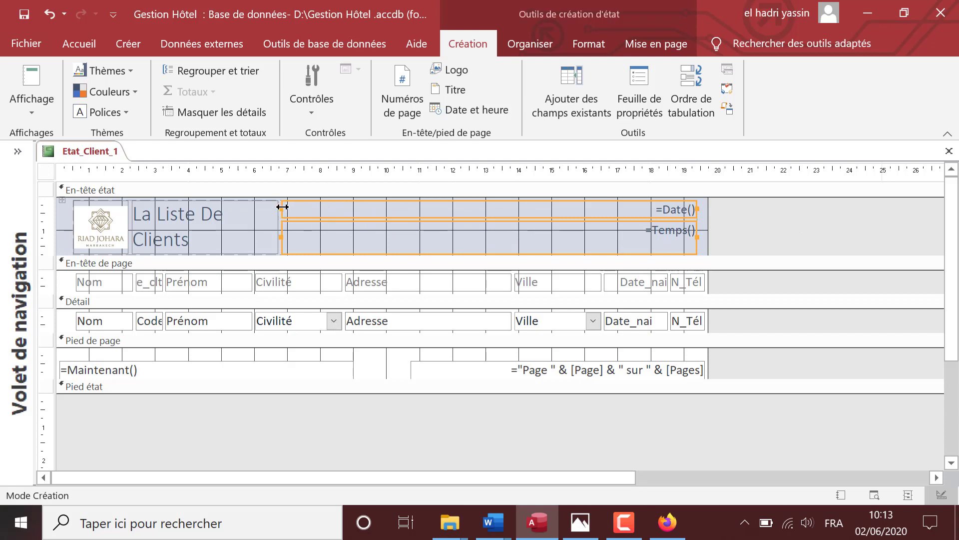
{"action": "left_click_drag", "start_coordinate": [282, 209], "coordinate": [513, 210]}
Step: Make the title "La Liste De Clients" bold and set its font size to 20
{"action": "left_click", "coordinate": [403, 223]}
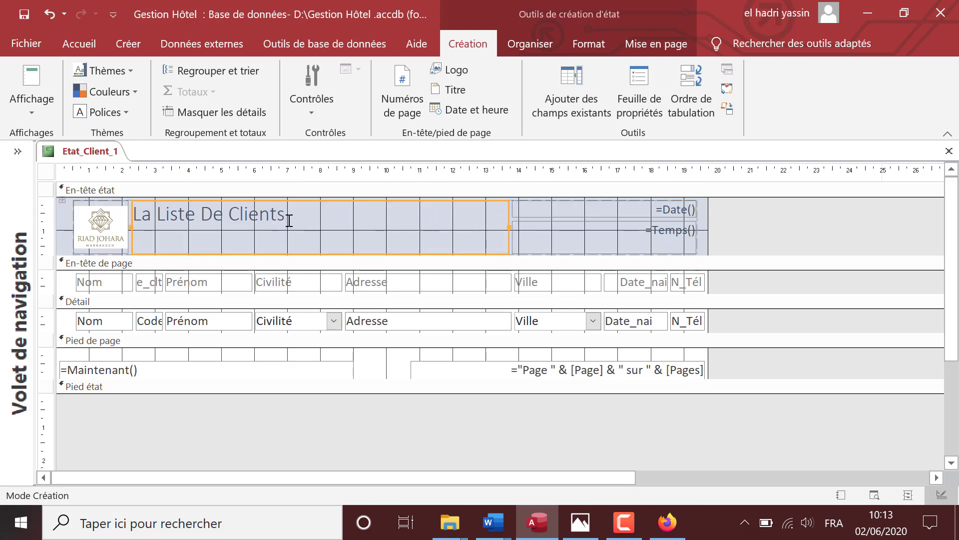
{"action": "left_click_drag", "start_coordinate": [286, 216], "coordinate": [132, 212]}
{"action": "left_click", "coordinate": [64, 46]}
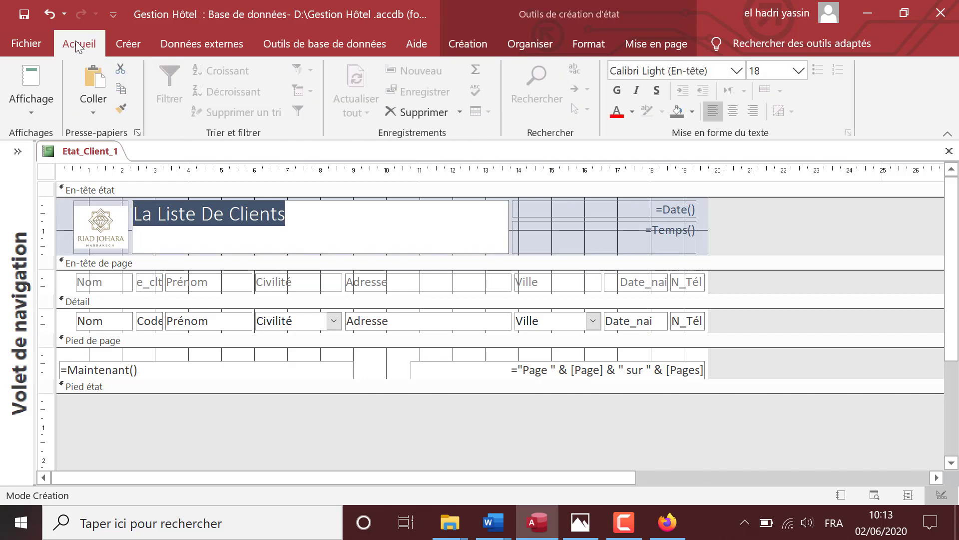
{"action": "left_click", "coordinate": [617, 90]}
{"action": "left_click", "coordinate": [801, 72]}
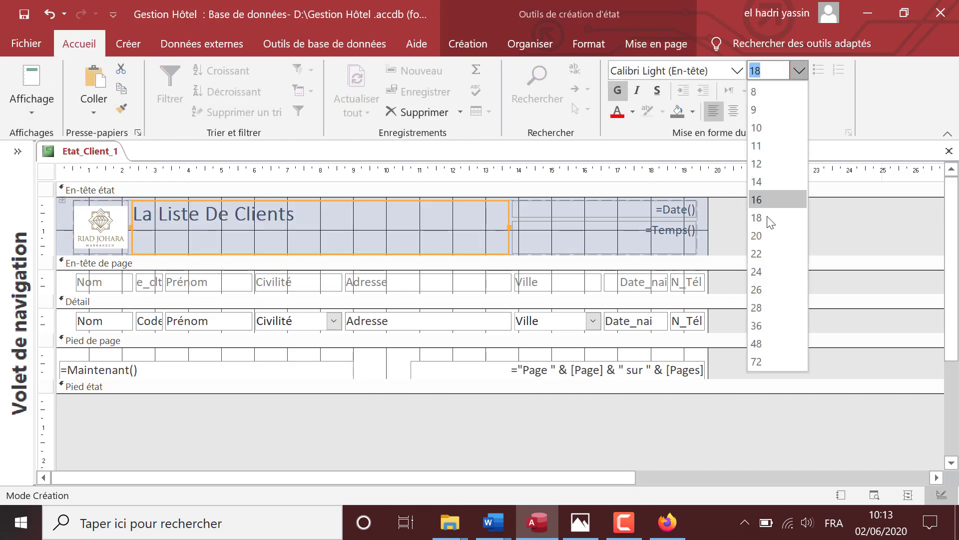
{"action": "left_click", "coordinate": [769, 236]}
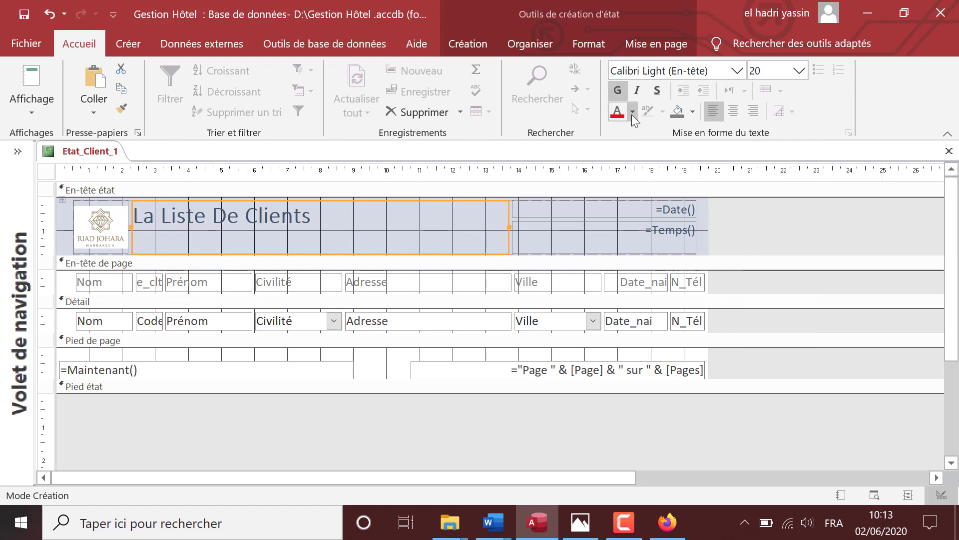
Step: Color the report title red, underline it and set its font to Algerian
{"action": "left_click", "coordinate": [631, 114]}
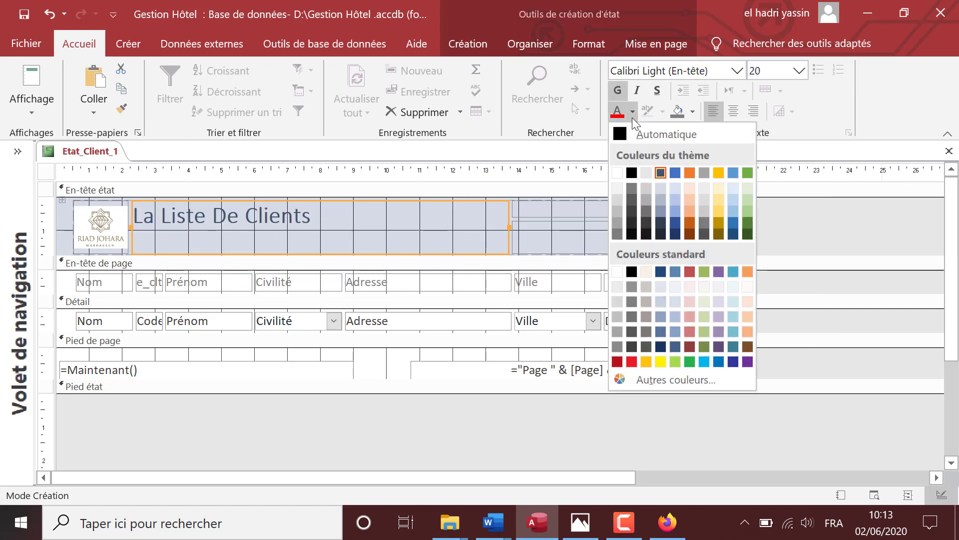
{"action": "left_click", "coordinate": [690, 271]}
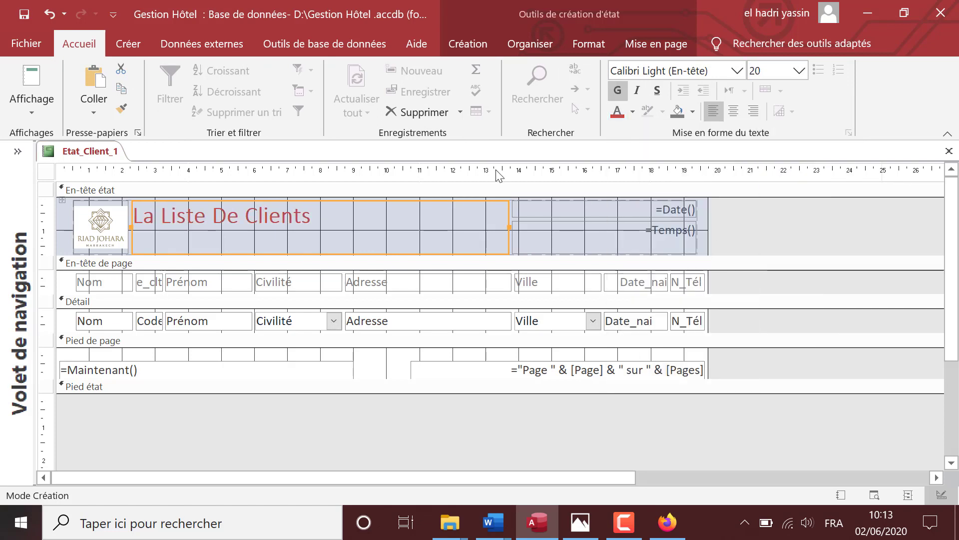
{"action": "left_click", "coordinate": [654, 94]}
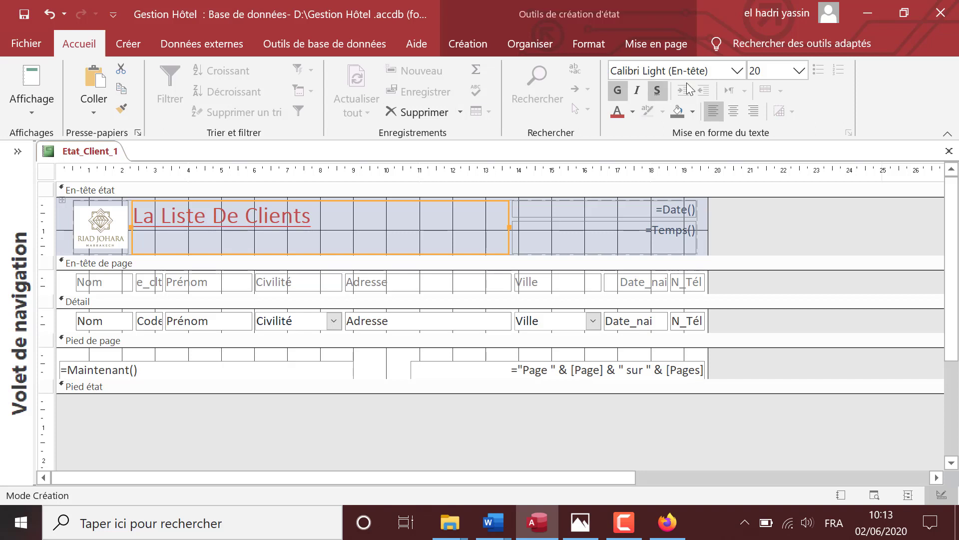
{"action": "left_click", "coordinate": [737, 72]}
{"action": "left_click", "coordinate": [688, 152]}
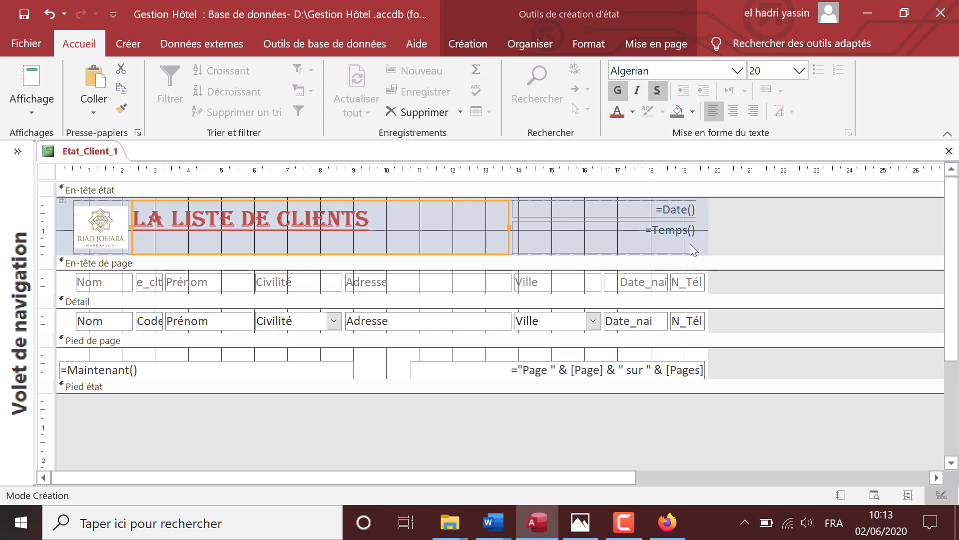
Step: Set the report header section's background color to the theme's white, Arrière-plan 1, through its properties
{"action": "left_click", "coordinate": [700, 234]}
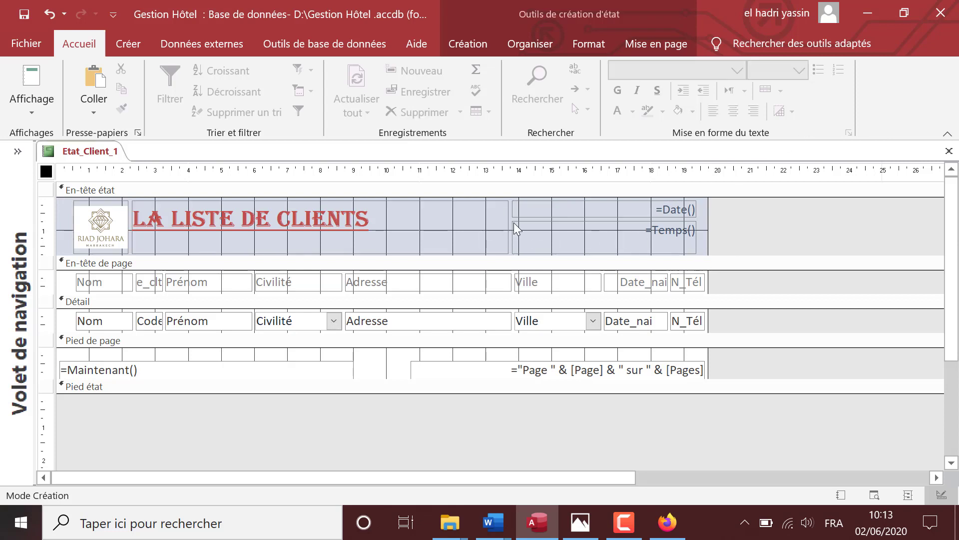
{"action": "right_click", "coordinate": [701, 227]}
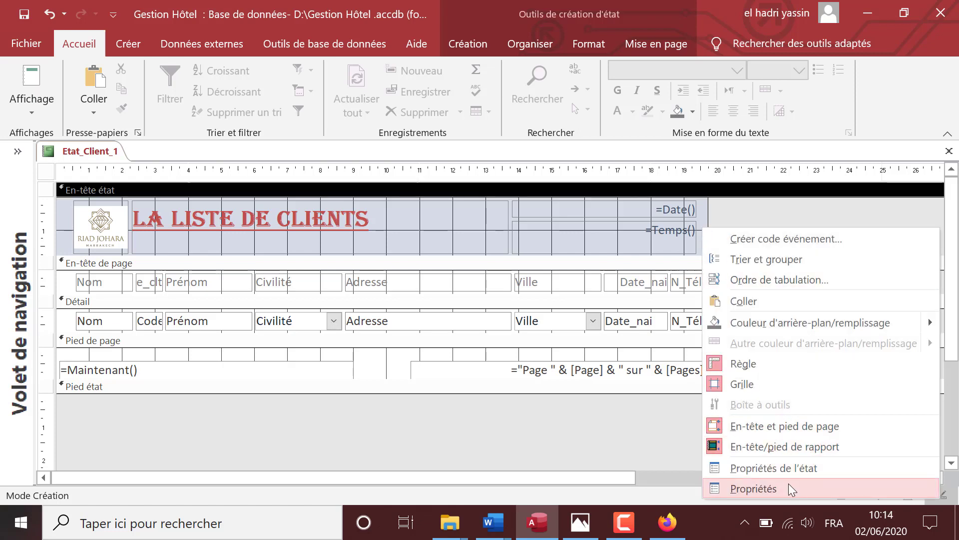
{"action": "left_click", "coordinate": [790, 483]}
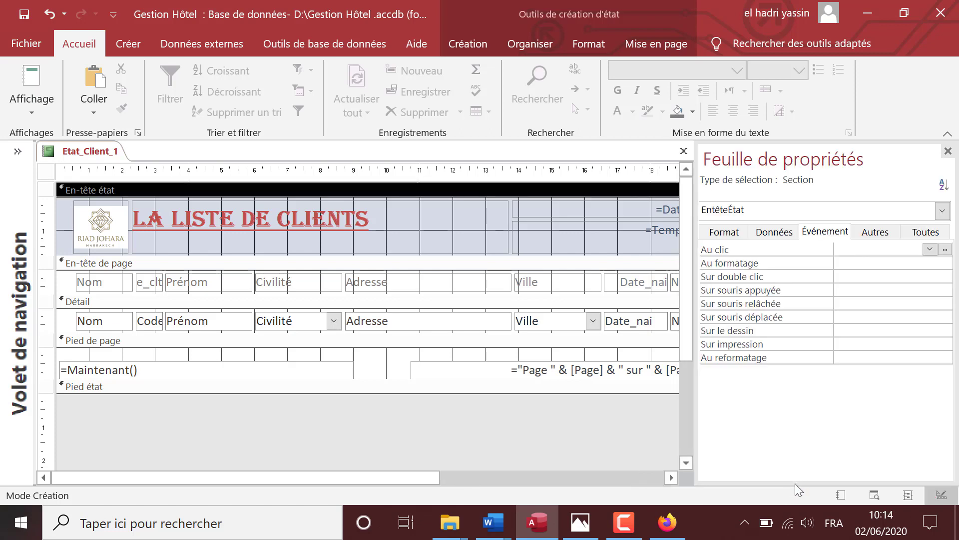
{"action": "left_click", "coordinate": [735, 241]}
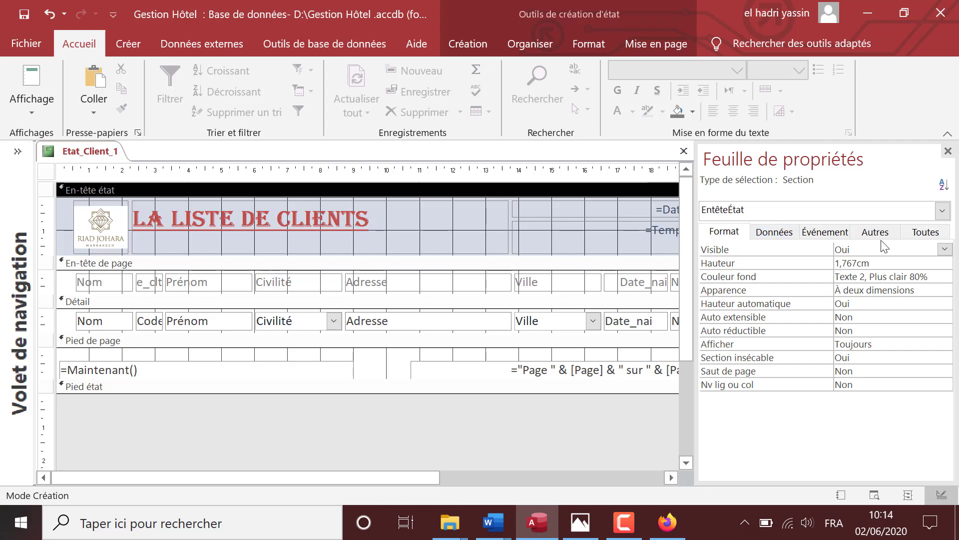
{"action": "left_click", "coordinate": [932, 234]}
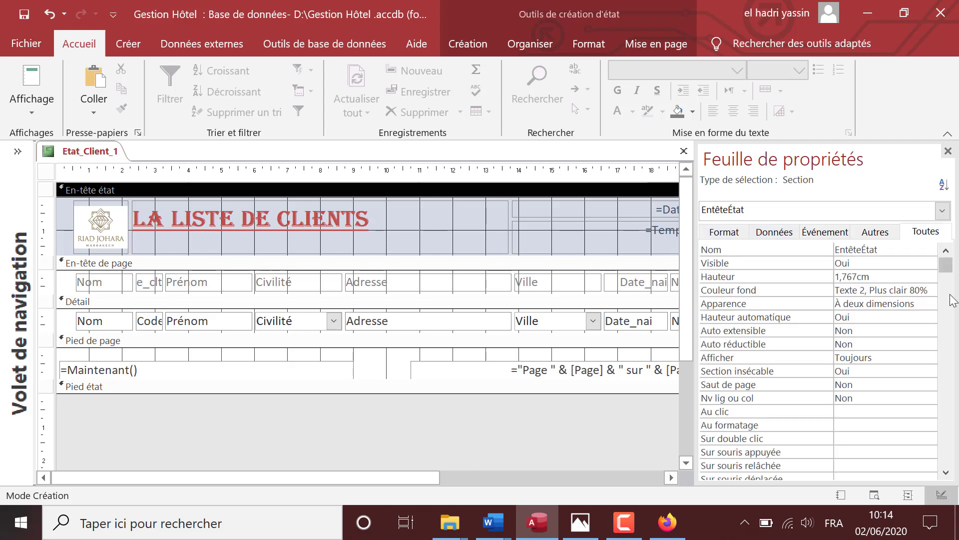
{"action": "left_click", "coordinate": [903, 290]}
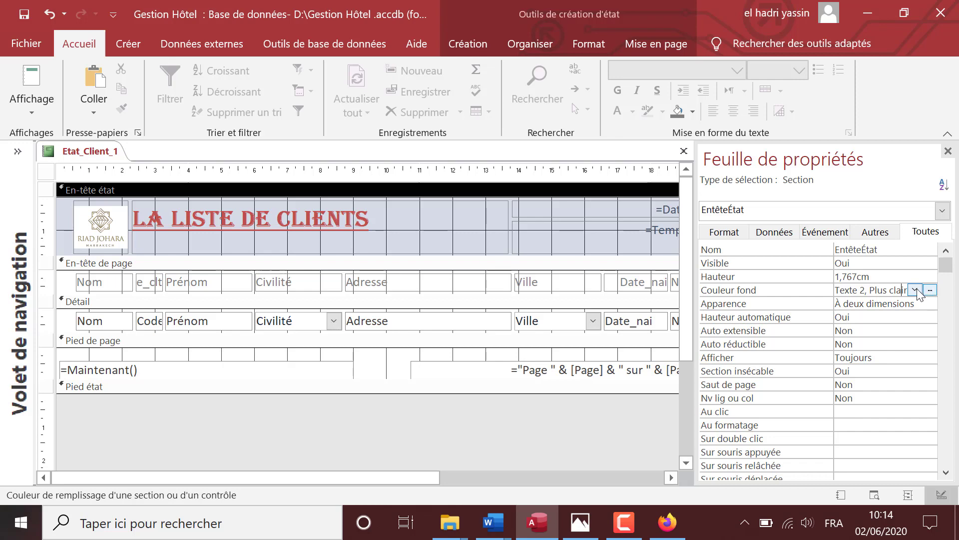
{"action": "left_click", "coordinate": [915, 289]}
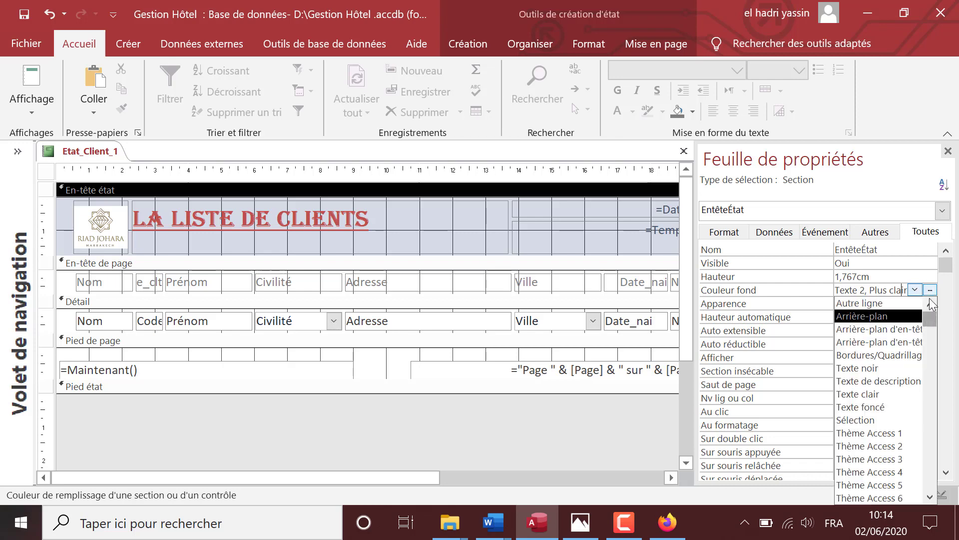
{"action": "left_click", "coordinate": [931, 291]}
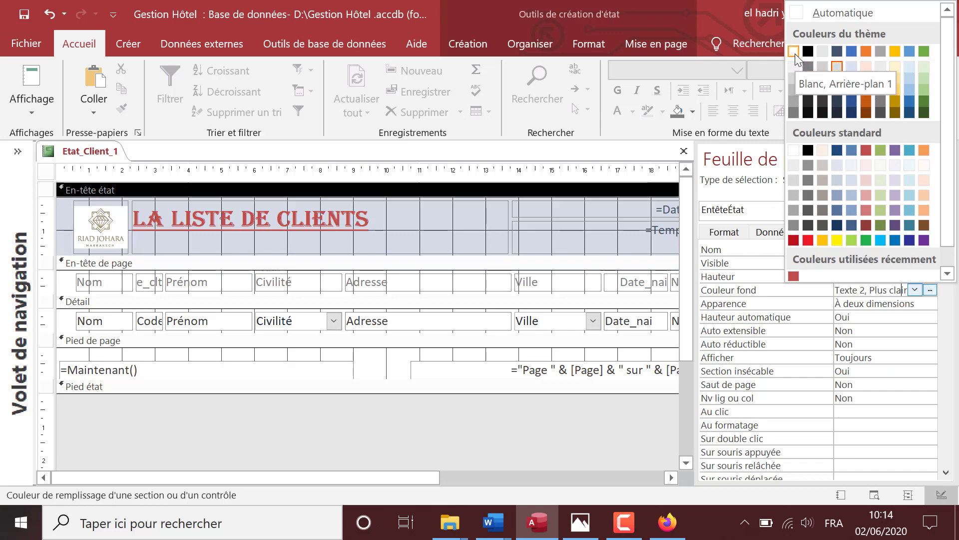
{"action": "left_click", "coordinate": [795, 53]}
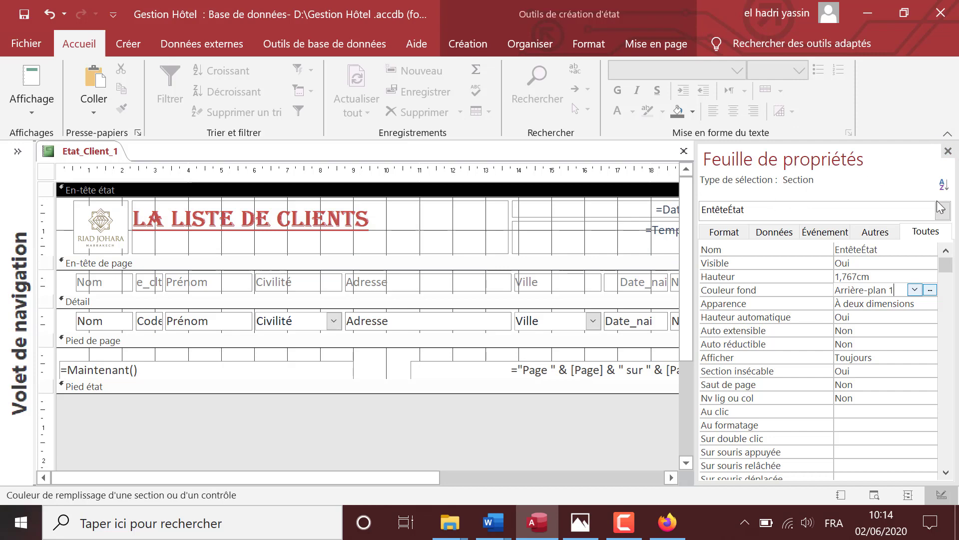
{"action": "left_click", "coordinate": [948, 151]}
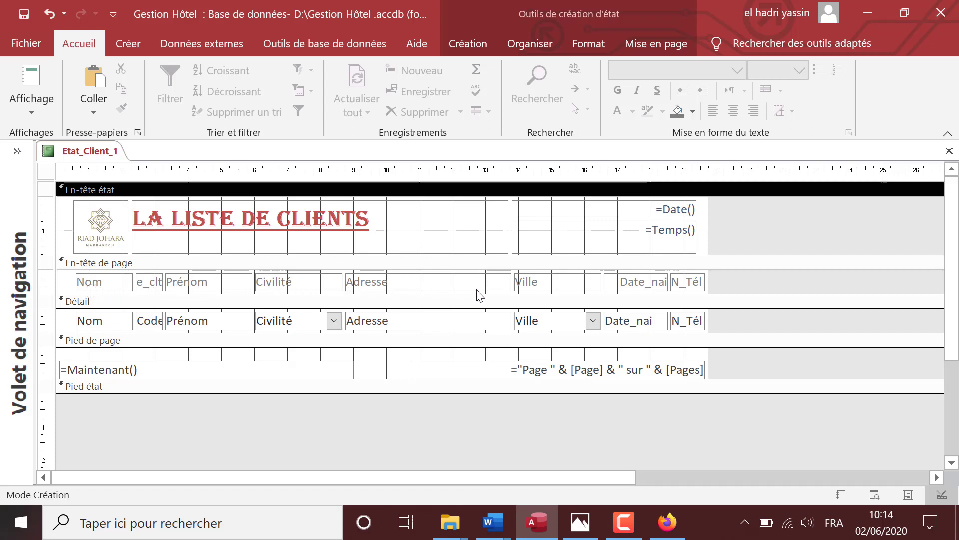
Step: Arrange all the page header labels and detail fields, from Nom to N_Tél, in a tabular layout
{"action": "left_click", "coordinate": [153, 285]}
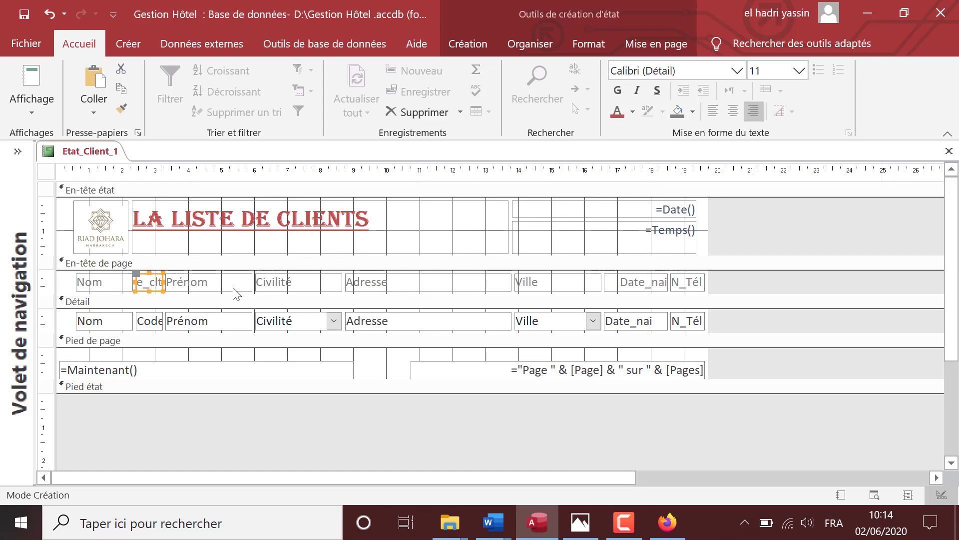
{"action": "left_click", "coordinate": [651, 283]}
{"action": "left_click", "coordinate": [648, 285]}
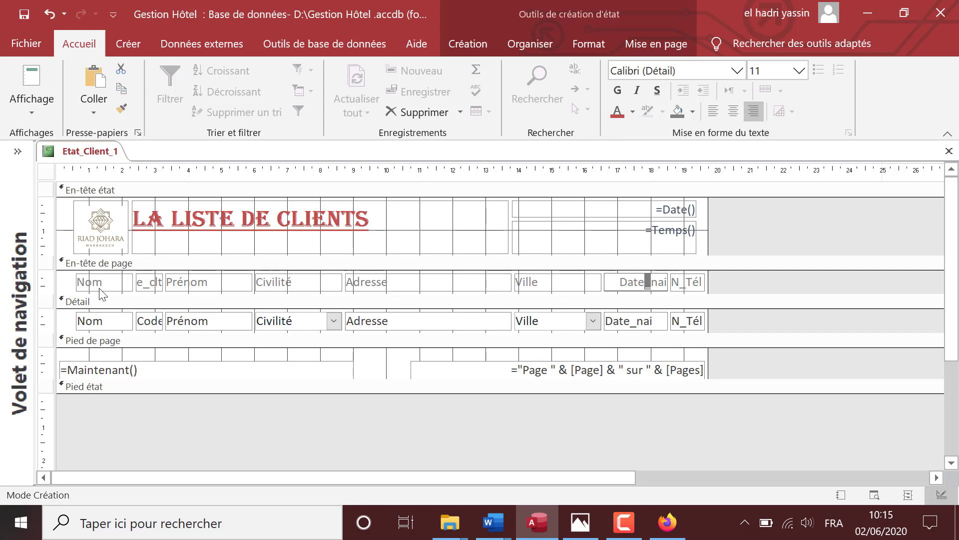
{"action": "left_click", "coordinate": [66, 286]}
{"action": "left_click_drag", "start_coordinate": [65, 285], "coordinate": [711, 336]}
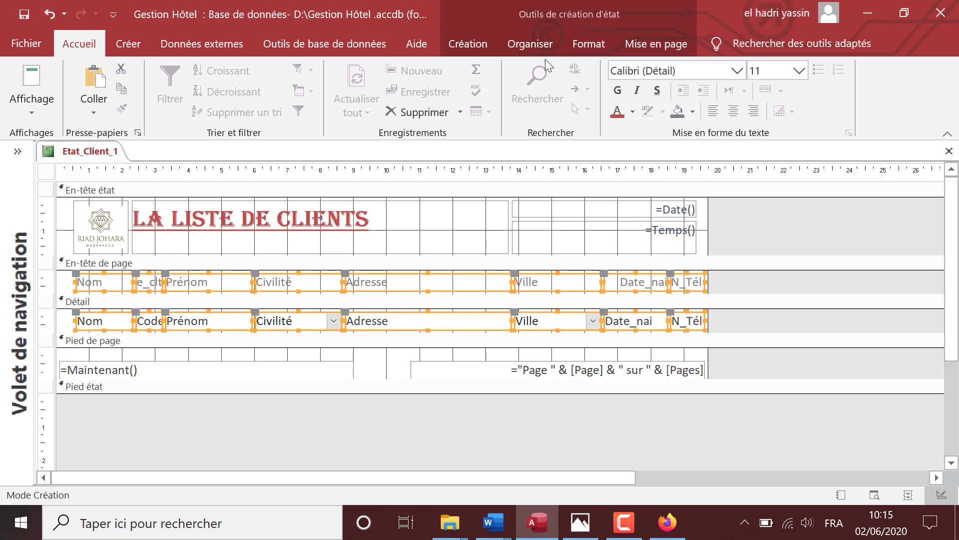
{"action": "left_click", "coordinate": [535, 46]}
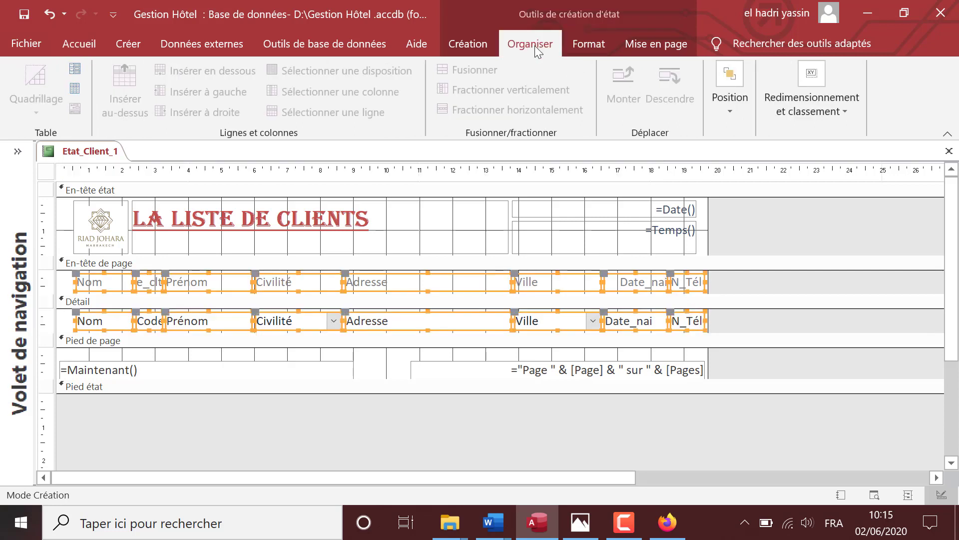
{"action": "left_click", "coordinate": [76, 93]}
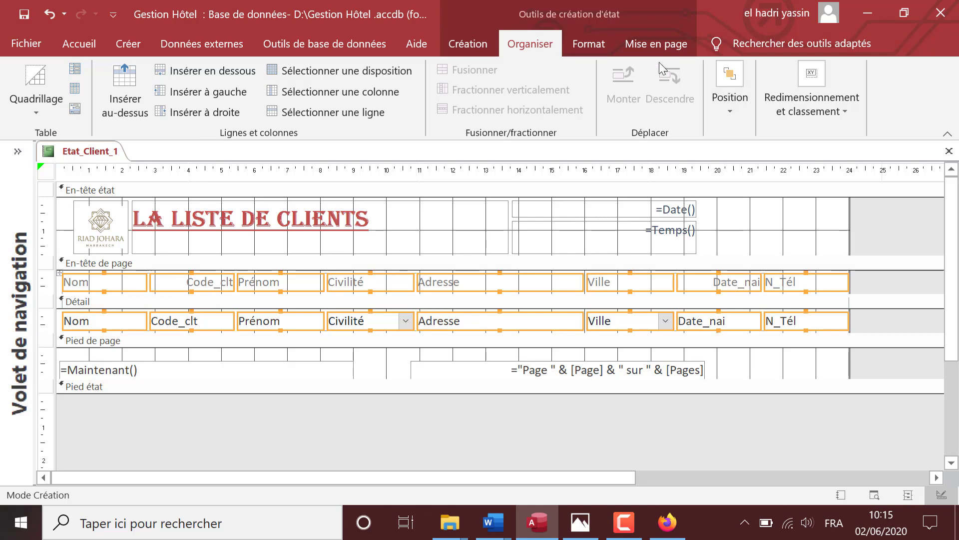
Step: Apply a dark blue outline from the standard colors to all the column labels and detail fields
{"action": "left_click", "coordinate": [594, 47]}
{"action": "left_click", "coordinate": [892, 93]}
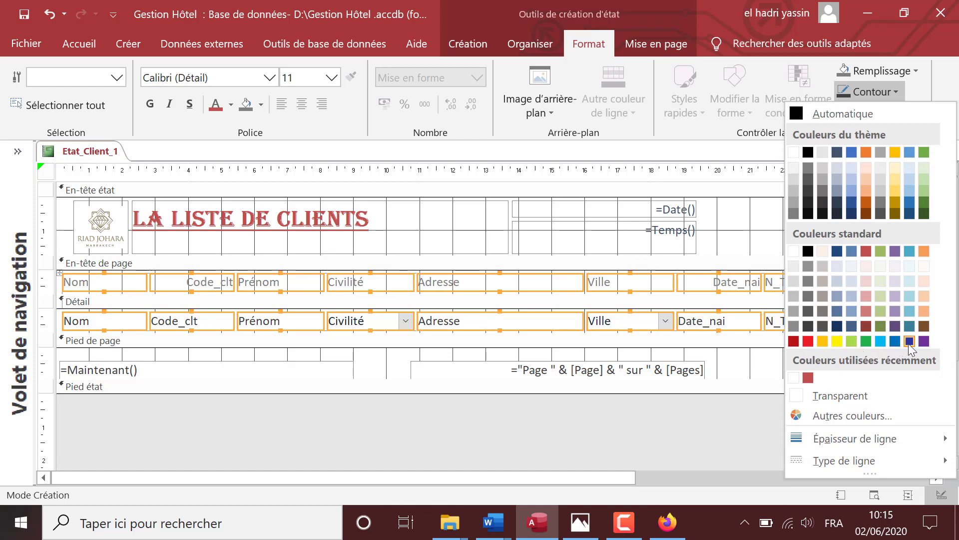
{"action": "left_click", "coordinate": [908, 341]}
Step: Thicken the outline of the column labels and detail fields to the fourth-thinnest line weight
{"action": "left_click", "coordinate": [896, 93]}
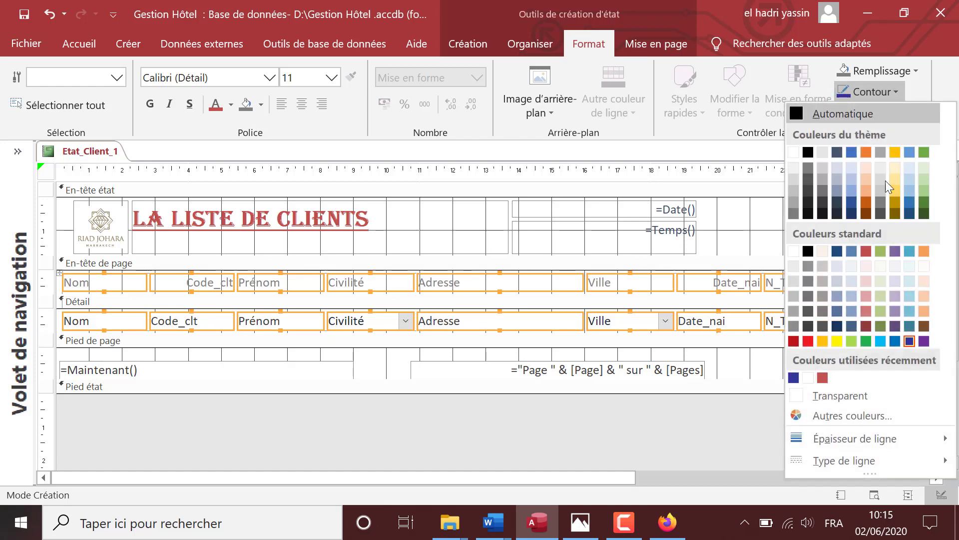
{"action": "mouse_move", "coordinate": [877, 430]}
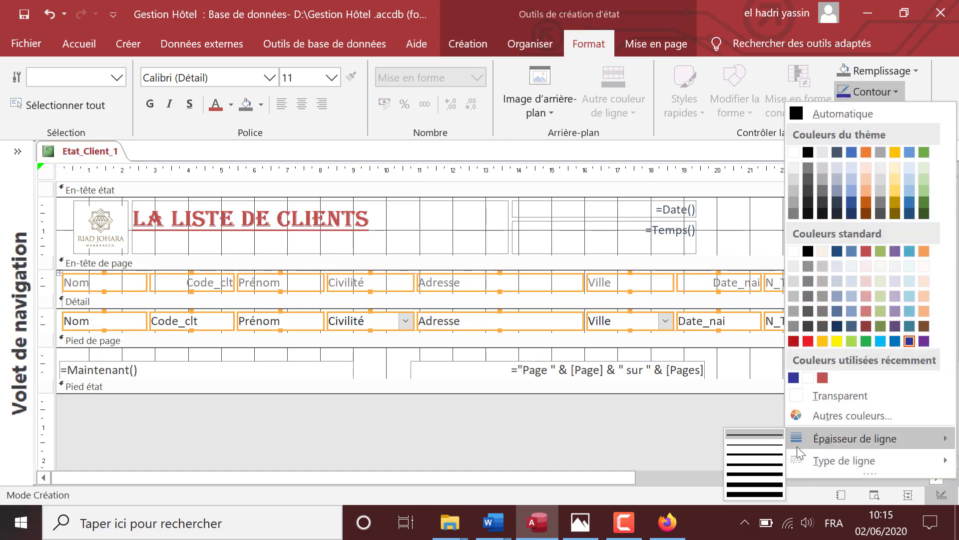
{"action": "left_click", "coordinate": [774, 452]}
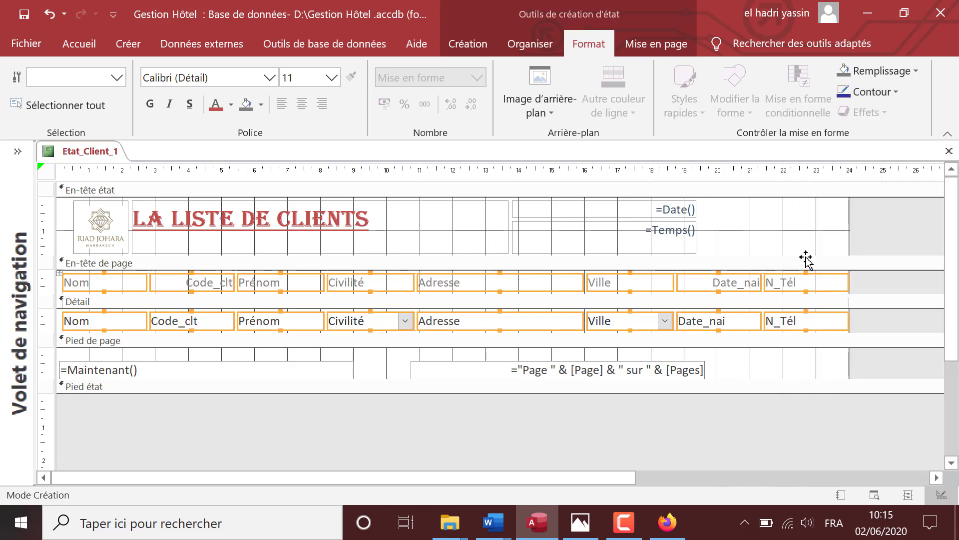
{"action": "left_click", "coordinate": [870, 92]}
{"action": "mouse_move", "coordinate": [850, 440]}
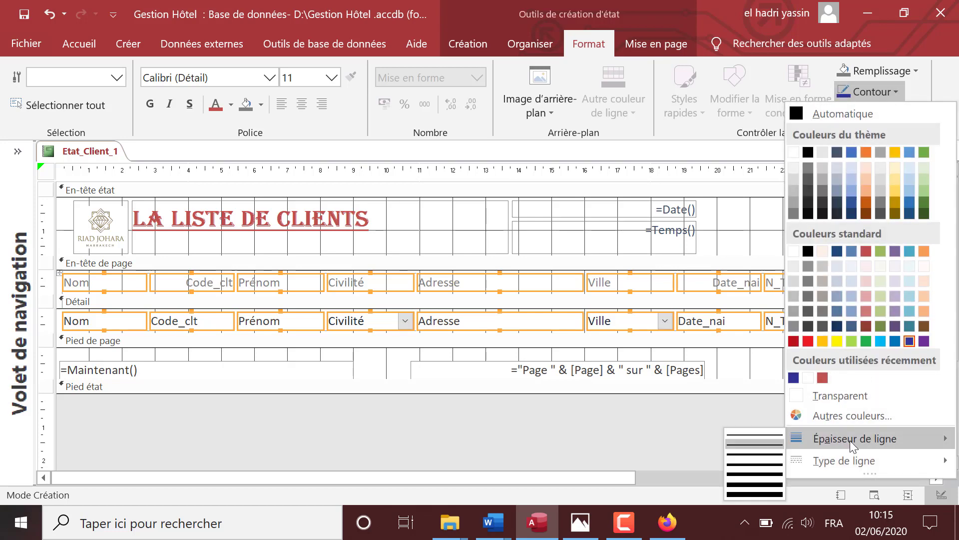
{"action": "left_click", "coordinate": [769, 465]}
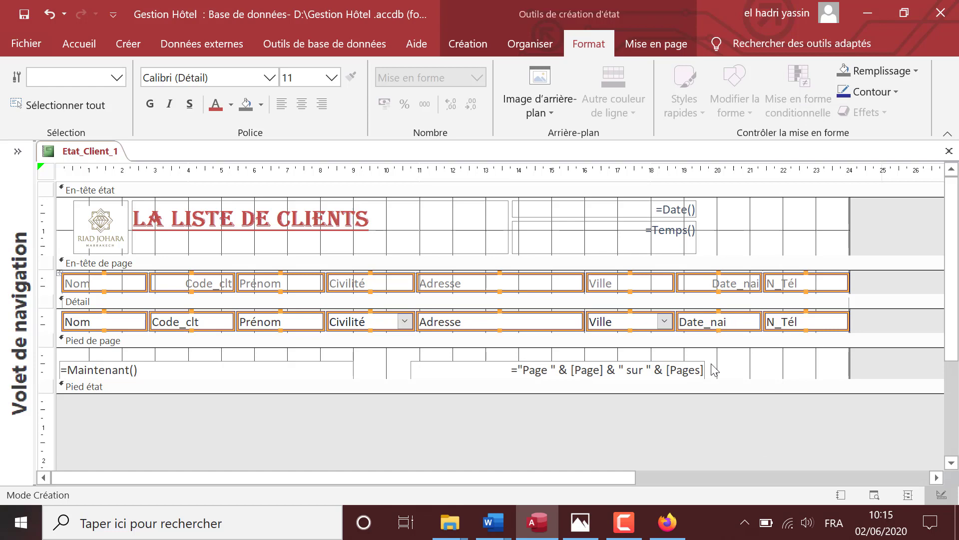
Step: Give all the column labels and detail fields the shadowed special effect
{"action": "right_click", "coordinate": [735, 330]}
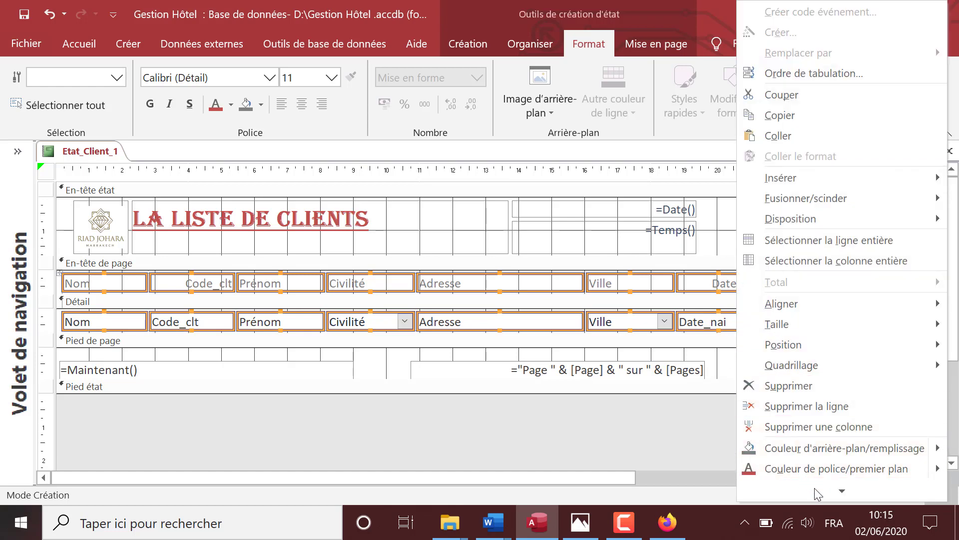
{"action": "mouse_move", "coordinate": [815, 487]}
{"action": "mouse_move", "coordinate": [809, 451]}
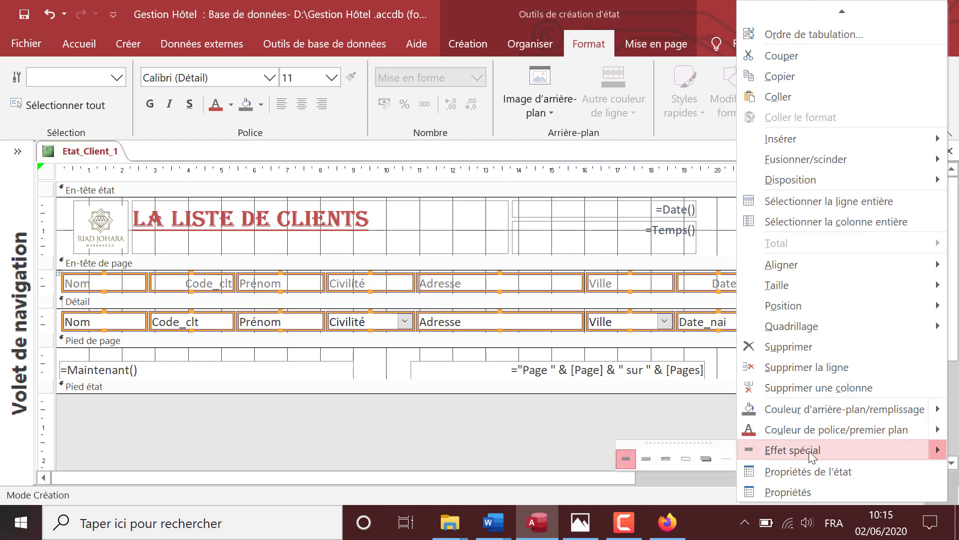
{"action": "left_click", "coordinate": [711, 463]}
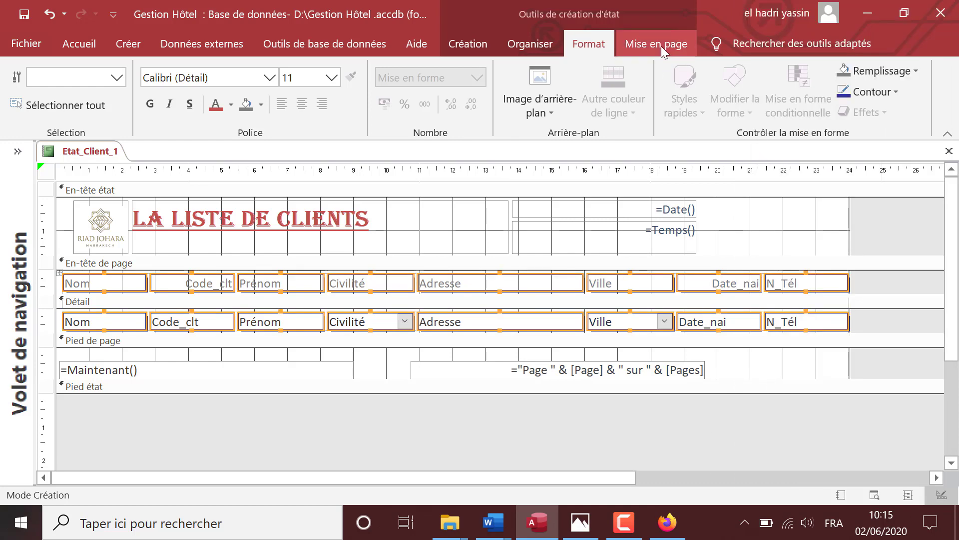
Step: Center the text of the column labels and detail fields, make it bold and set its font to Bell MT
{"action": "left_click", "coordinate": [301, 106]}
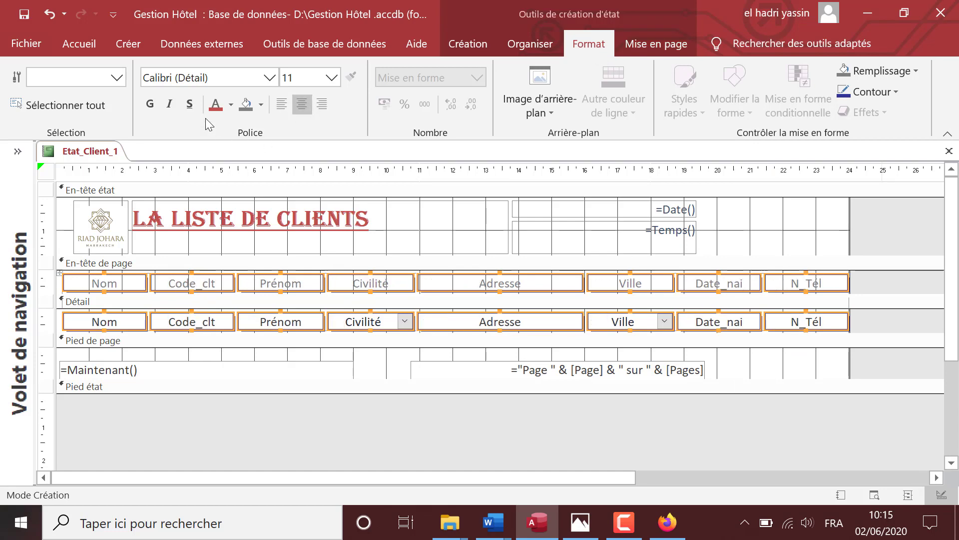
{"action": "left_click", "coordinate": [150, 106]}
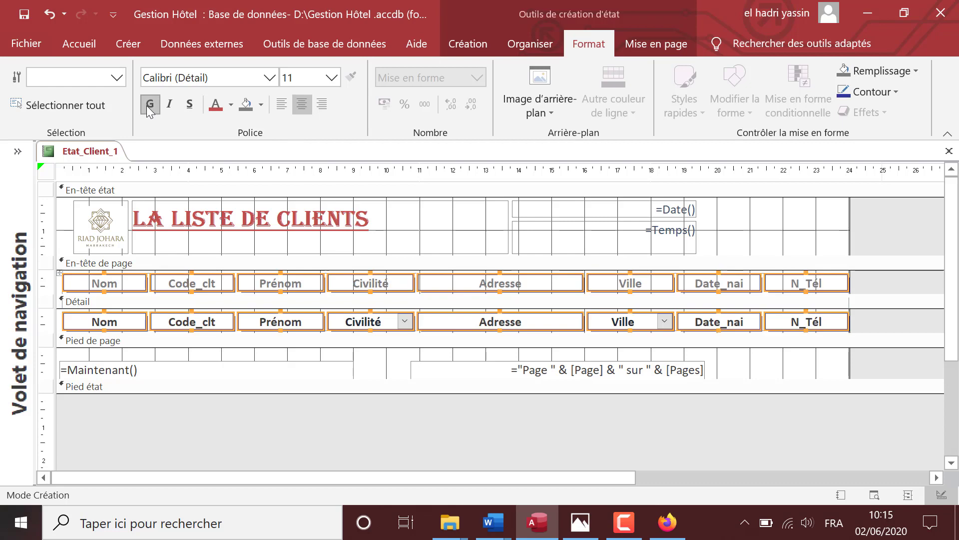
{"action": "left_click", "coordinate": [265, 81]}
{"action": "type", "text": "Bell MT"}
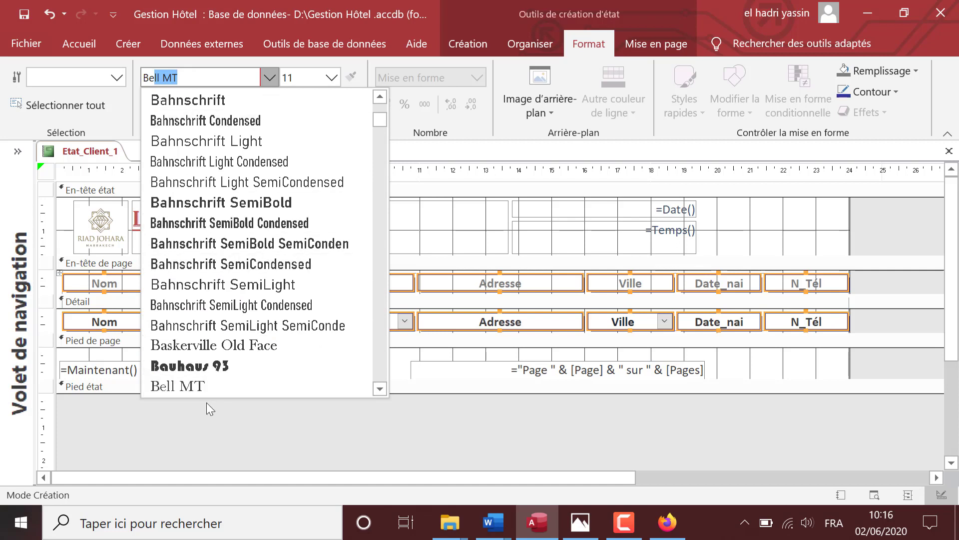
{"action": "left_click", "coordinate": [208, 389]}
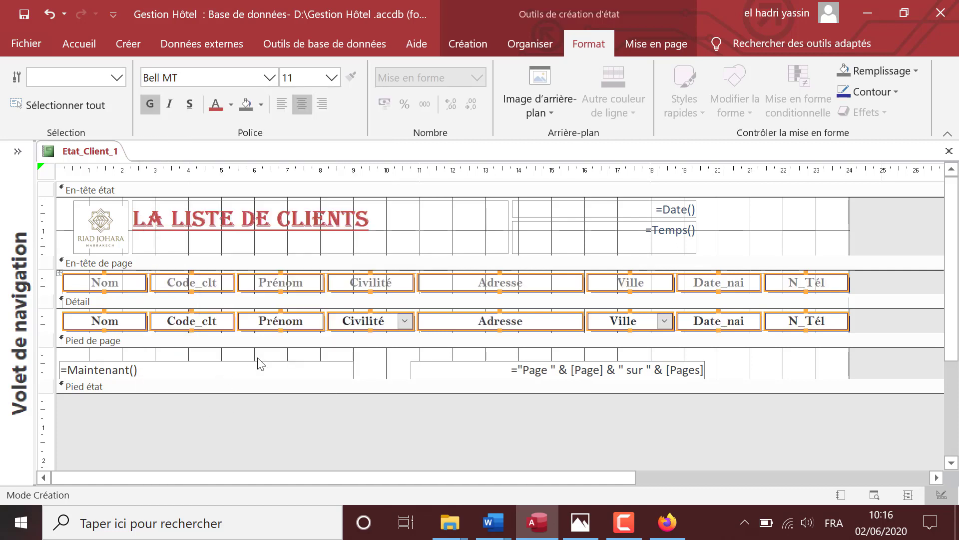
Step: Check the formatted client list in Report view, including its columns and header, and return to Design view
{"action": "left_click", "coordinate": [469, 45]}
{"action": "left_click", "coordinate": [34, 77]}
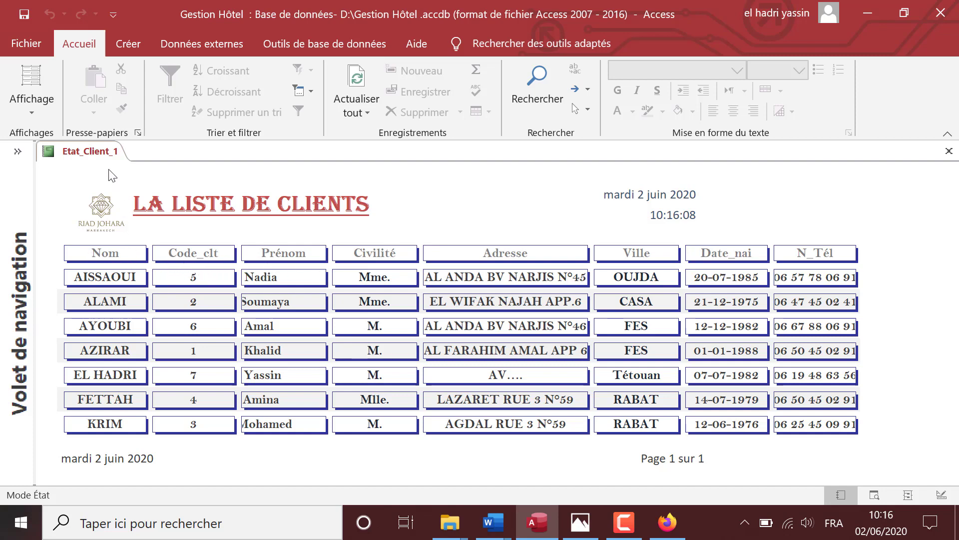
{"action": "right_click", "coordinate": [99, 157]}
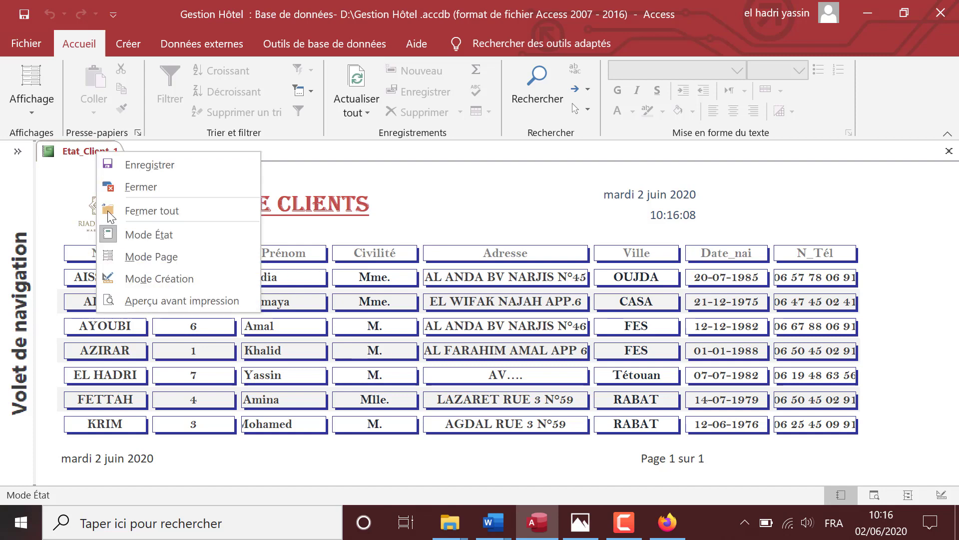
{"action": "left_click", "coordinate": [150, 279]}
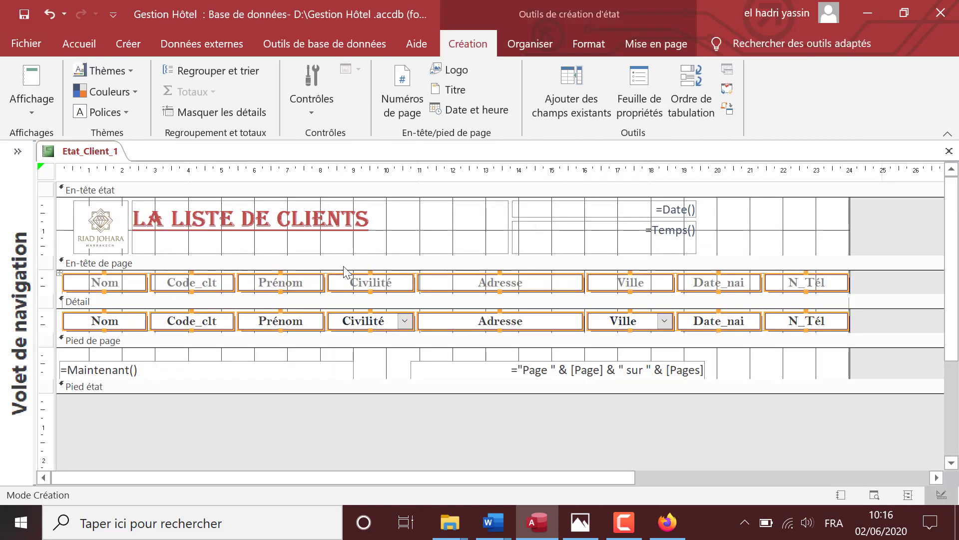
Step: Move the Code_clt label and its detail field together to the first column, before Nom
{"action": "left_click", "coordinate": [228, 340]}
{"action": "left_click", "coordinate": [220, 324]}
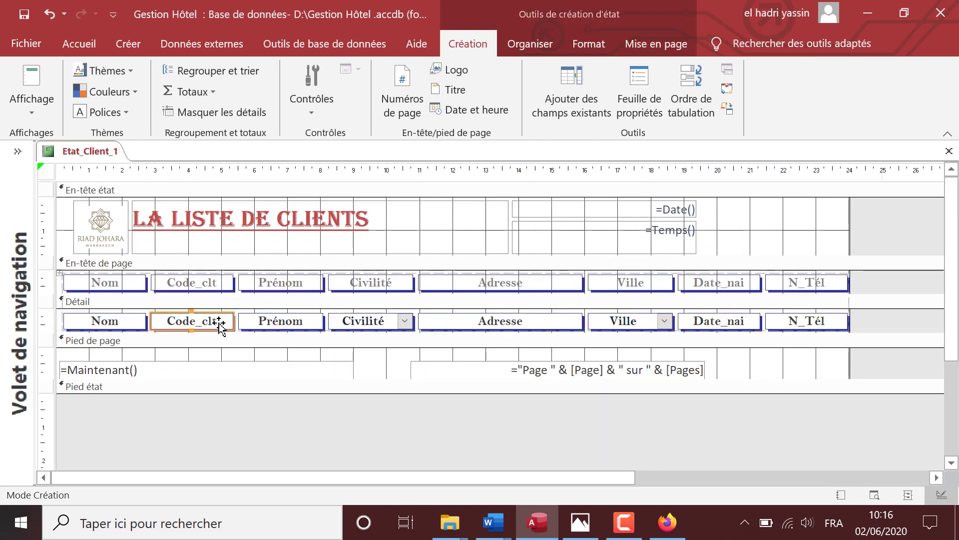
{"action": "left_click", "coordinate": [220, 287], "text": "shift"}
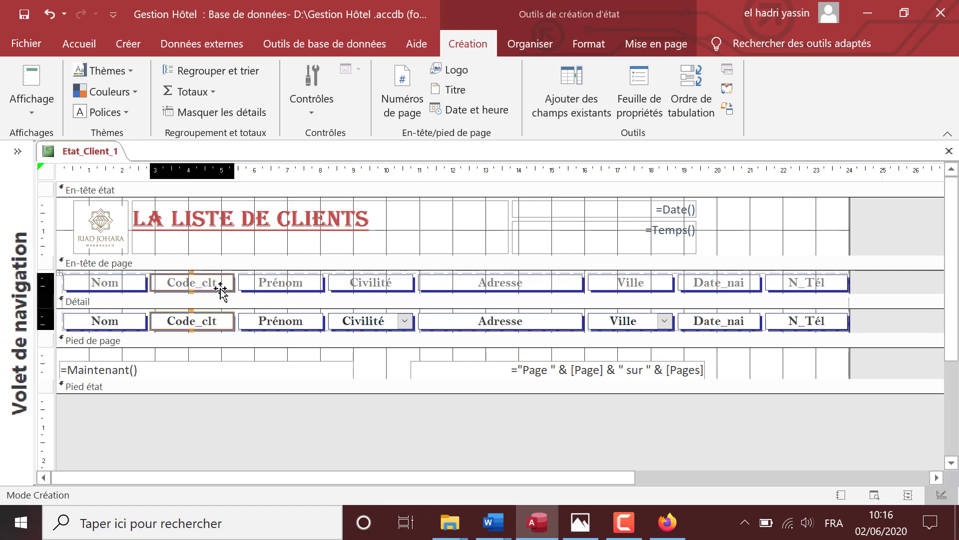
{"action": "left_click_drag", "start_coordinate": [217, 286], "coordinate": [100, 282]}
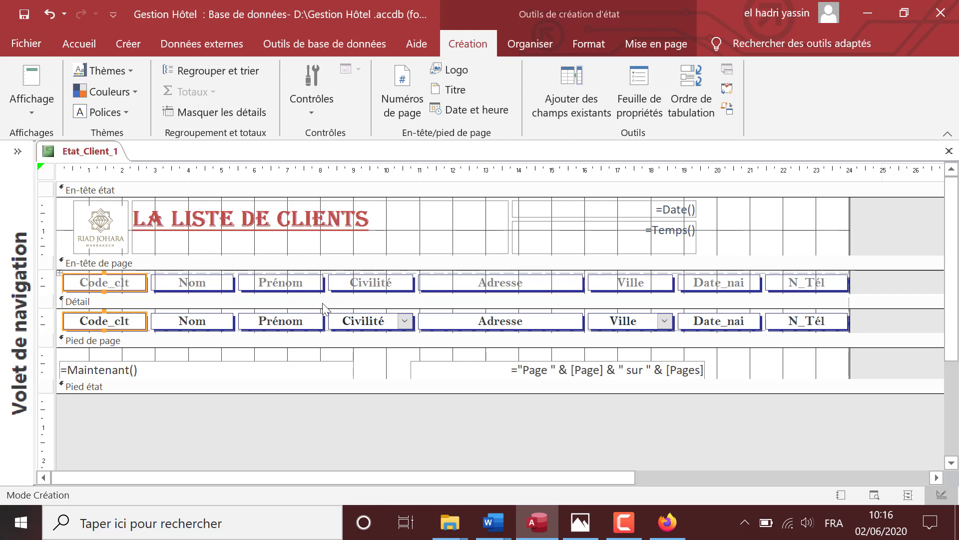
Step: Move the Civilité label and its detail field together between the Code_clt and Nom columns
{"action": "left_click", "coordinate": [363, 283]}
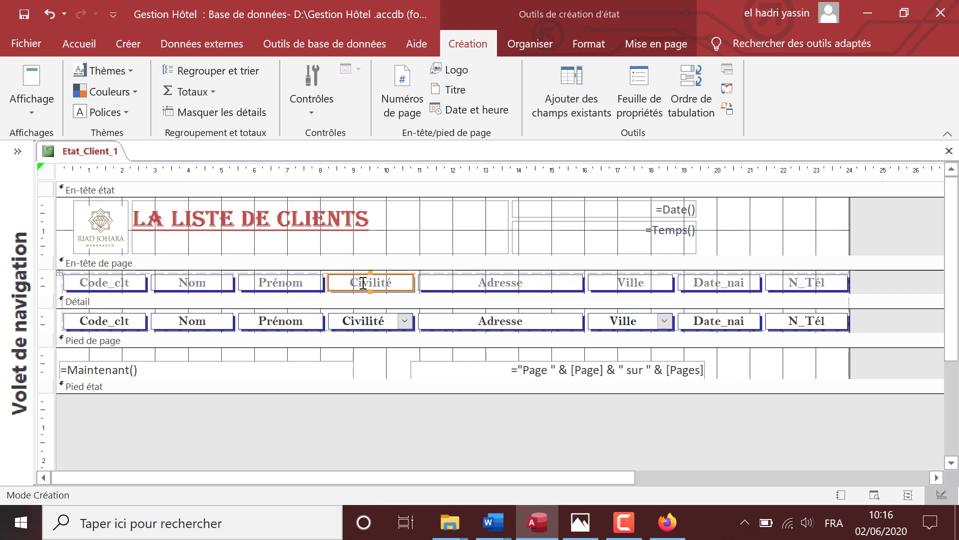
{"action": "left_click", "coordinate": [376, 325], "text": "shift"}
{"action": "left_click_drag", "start_coordinate": [378, 325], "coordinate": [174, 330]}
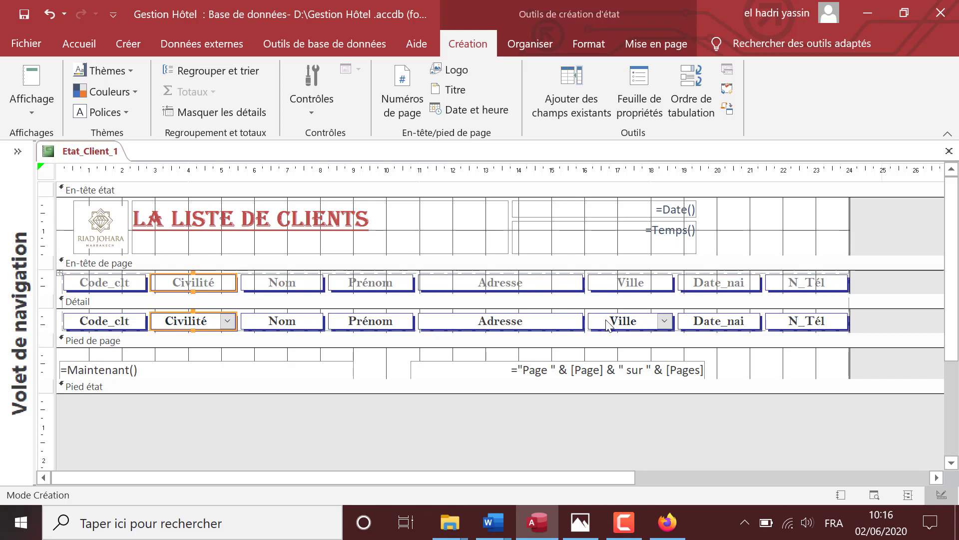
Step: Change the Code_clt column label to N° and narrow the column to fit it
{"action": "left_click", "coordinate": [132, 285]}
{"action": "left_click_drag", "start_coordinate": [138, 285], "coordinate": [58, 286]}
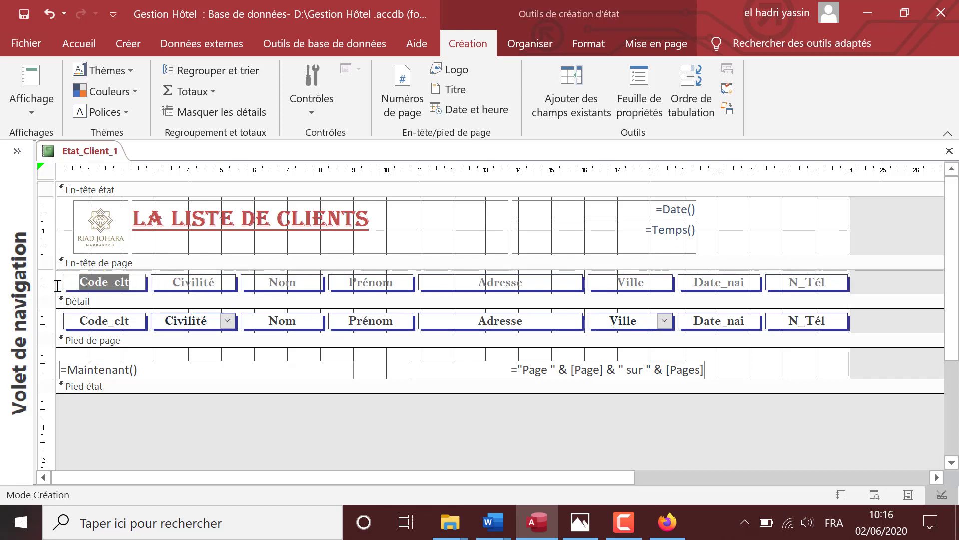
{"action": "type", "text": "N°"}
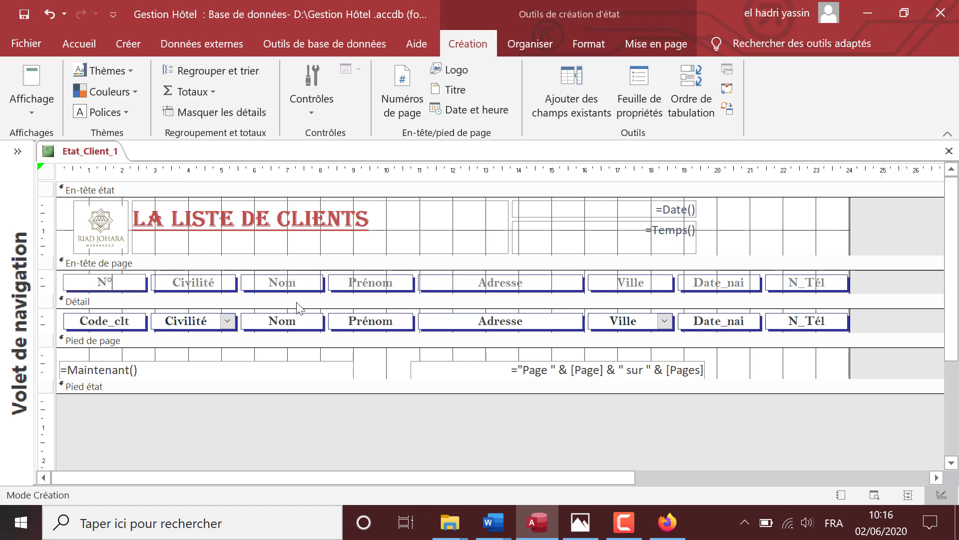
Step: Change the Date_nai column label to Date Naissance and widen the column slightly to fit it
{"action": "left_click", "coordinate": [712, 286]}
{"action": "left_click", "coordinate": [682, 284]}
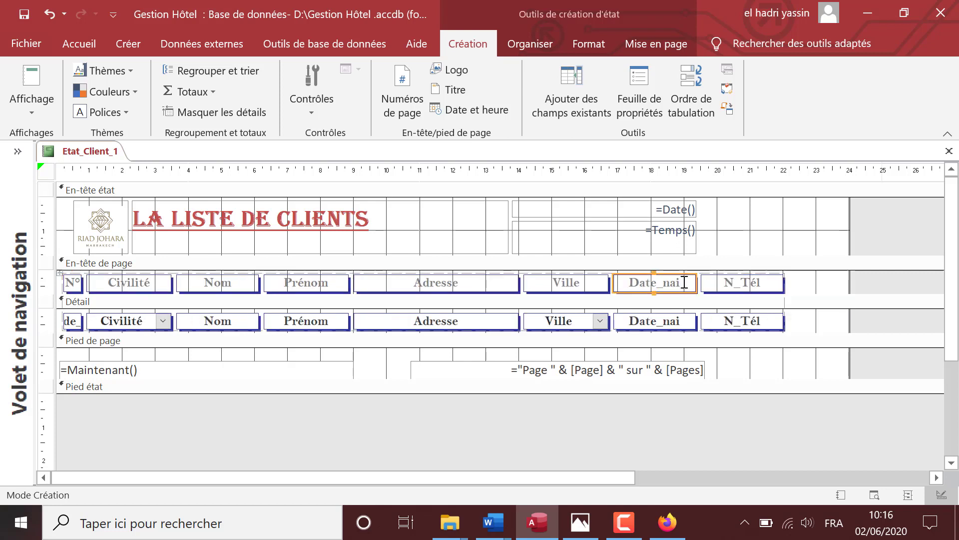
{"action": "left_click_drag", "start_coordinate": [680, 281], "coordinate": [582, 300]}
{"action": "type", "text": "Date"}
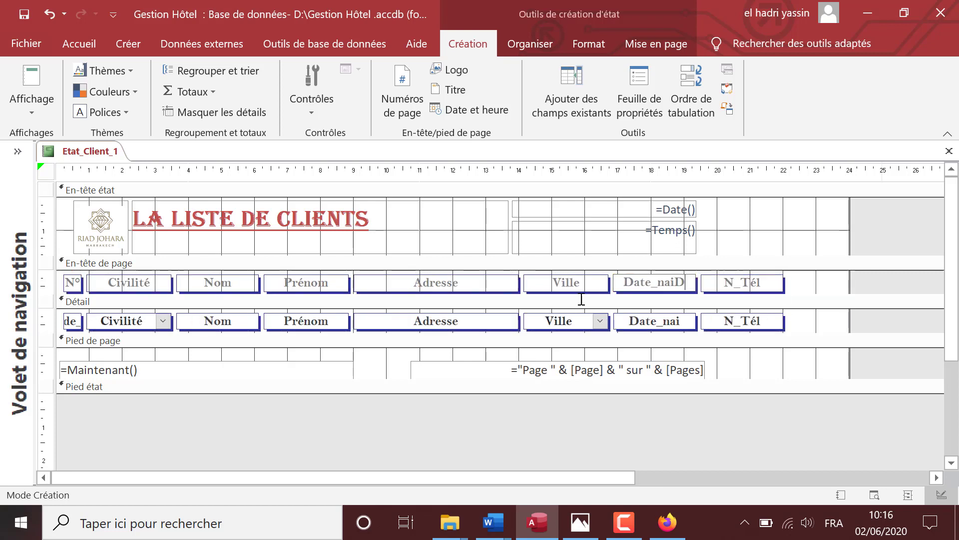
{"action": "key", "text": "BackSpace"}
{"action": "key", "text": "BackSpace"}
{"action": "key", "text": "BackSpace"}
{"action": "key", "text": "BackSpace"}
{"action": "key", "text": "BackSpace"}
{"action": "key", "text": "BackSpace"}
{"action": "key", "text": "BackSpace"}
{"action": "key", "text": "BackSpace"}
{"action": "key", "text": "BackSpace"}
{"action": "key", "text": "BackSpace"}
{"action": "key", "text": "BackSpace"}
{"action": "key", "text": "BackSpace"}
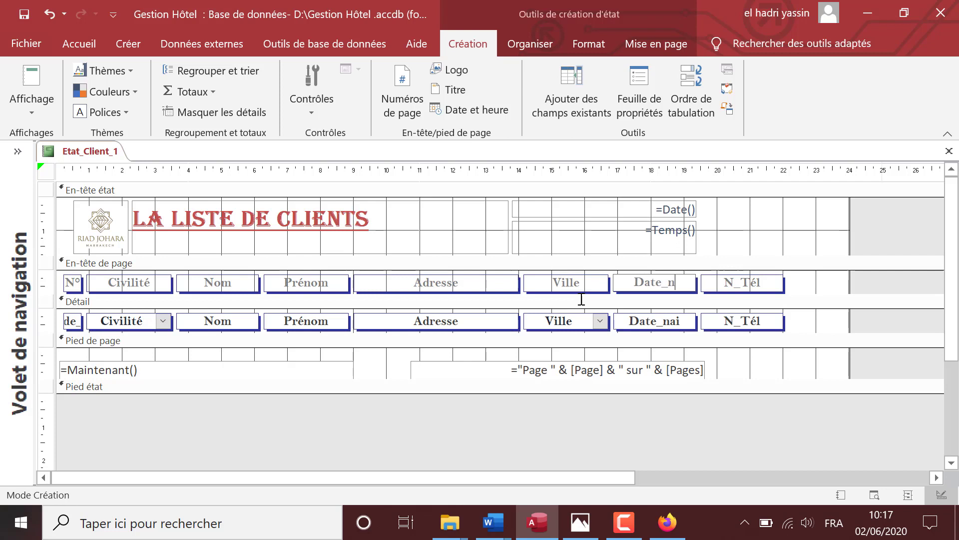
{"action": "type", "text": "Date Nais"}
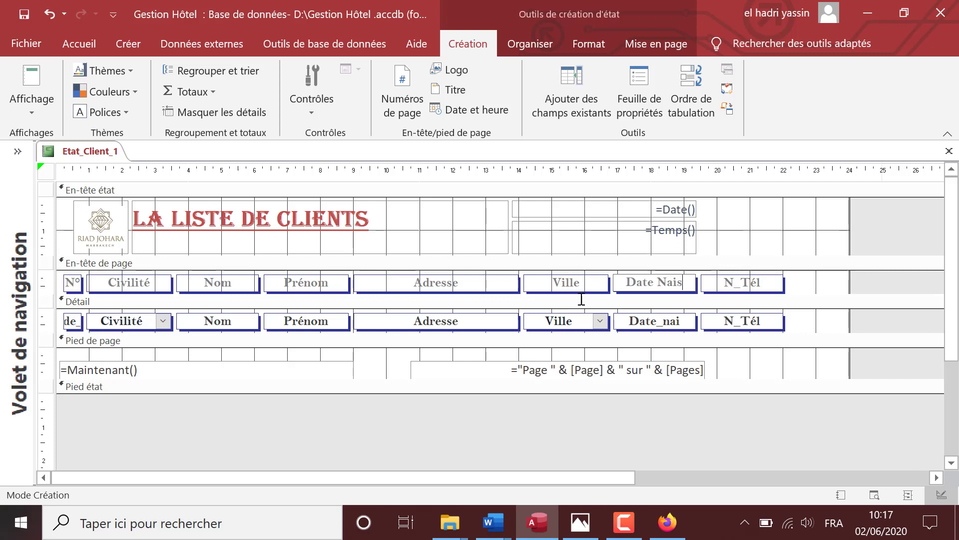
{"action": "type", "text": "sance"}
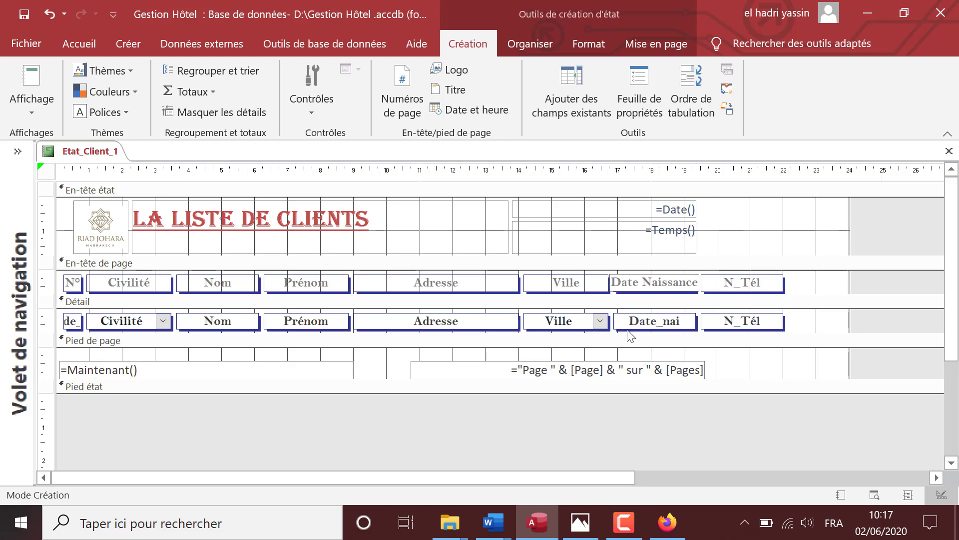
{"action": "left_click", "coordinate": [756, 375]}
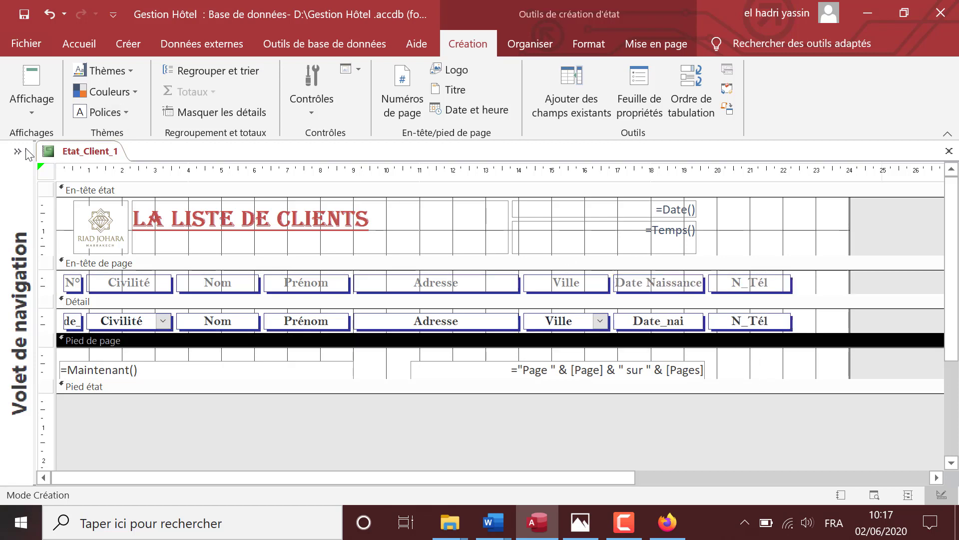
Step: Check the reordered columns in Report view, compare them with Design view and return to Report view
{"action": "left_click", "coordinate": [32, 77]}
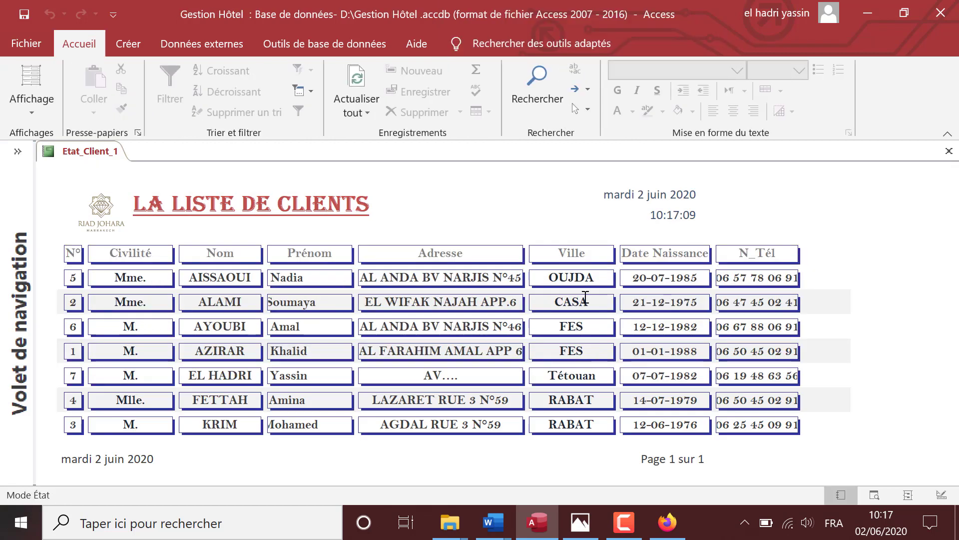
{"action": "left_click", "coordinate": [705, 259]}
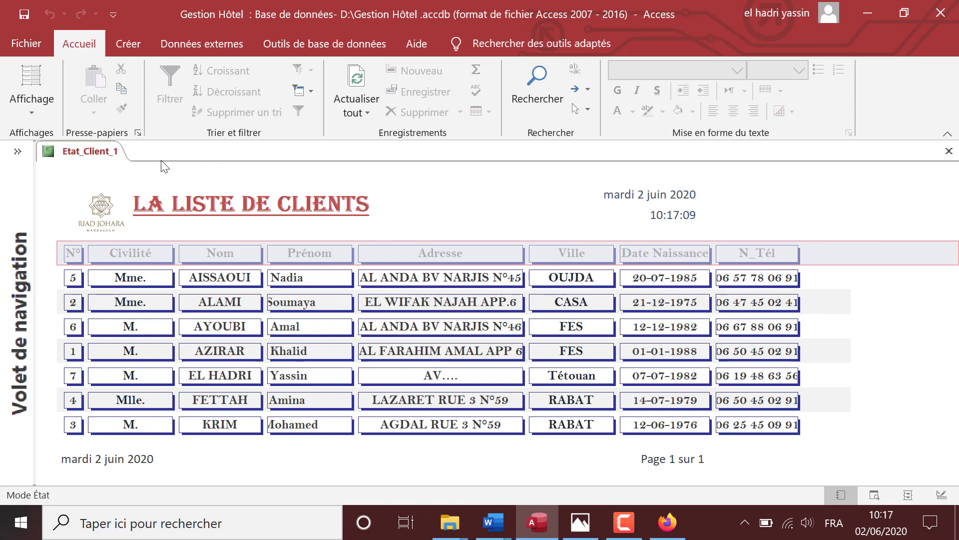
{"action": "right_click", "coordinate": [98, 158]}
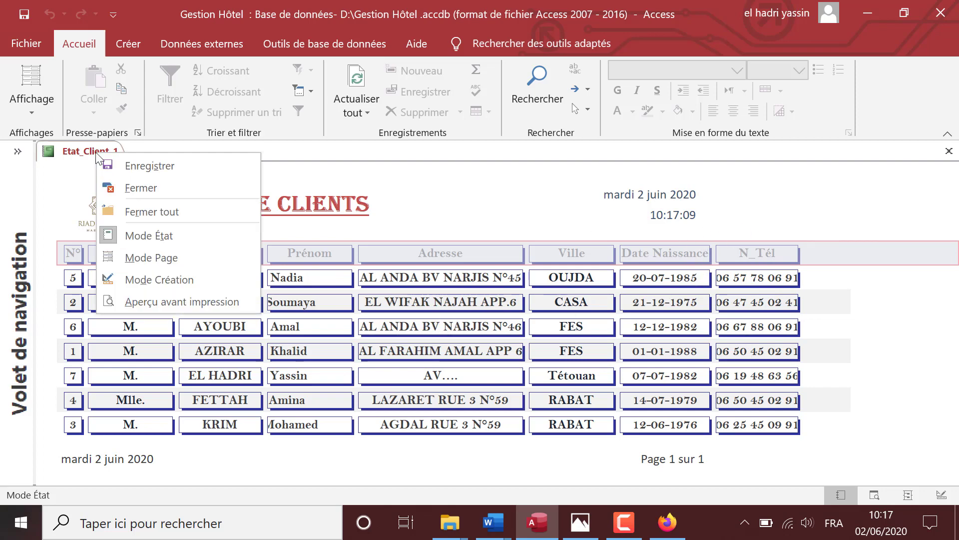
{"action": "left_click", "coordinate": [167, 279]}
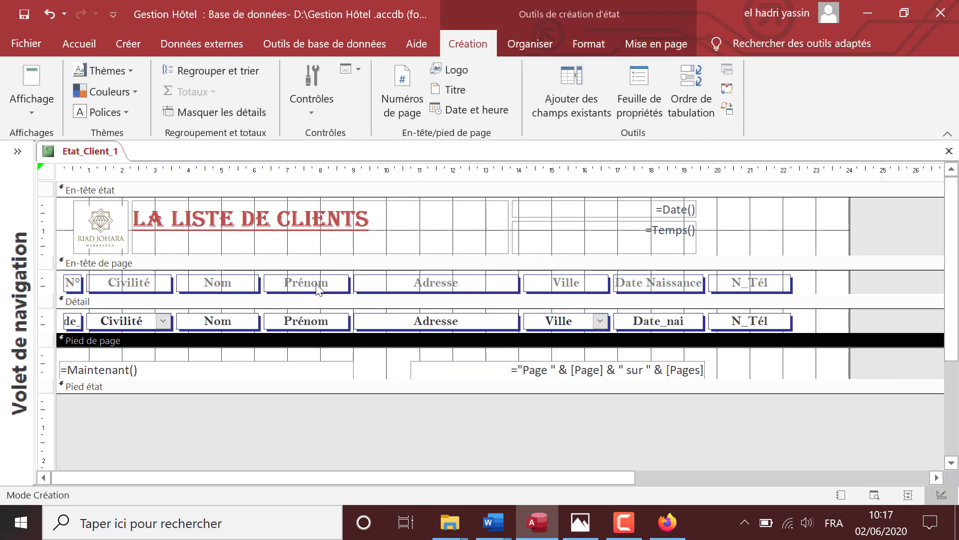
{"action": "right_click", "coordinate": [78, 155]}
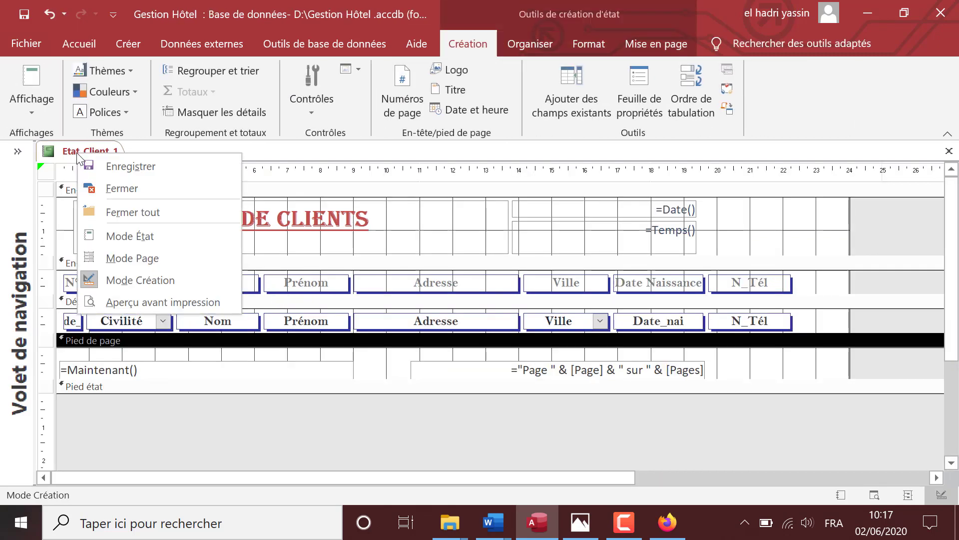
{"action": "left_click", "coordinate": [124, 238]}
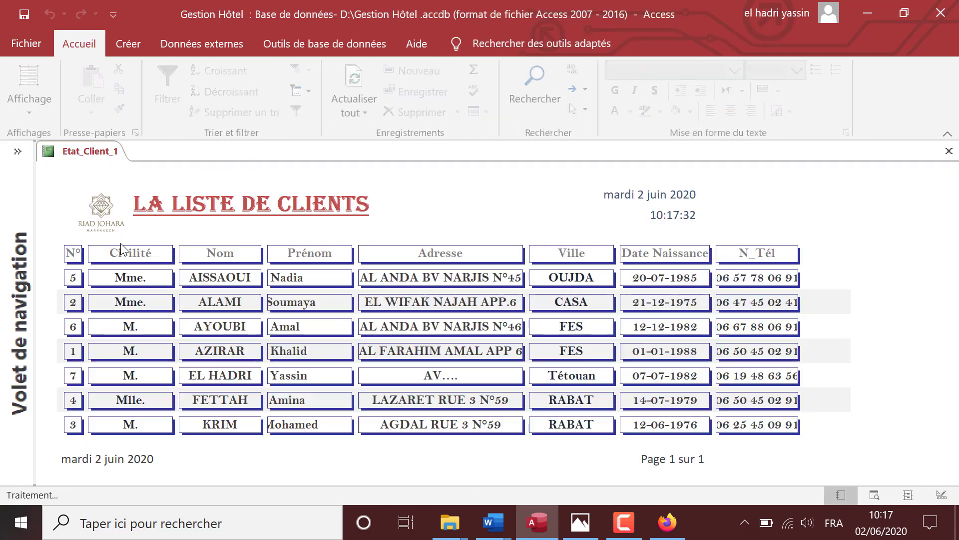
Step: Switch the report to Layout view and narrow the Civilité column, label and data together
{"action": "right_click", "coordinate": [100, 155]}
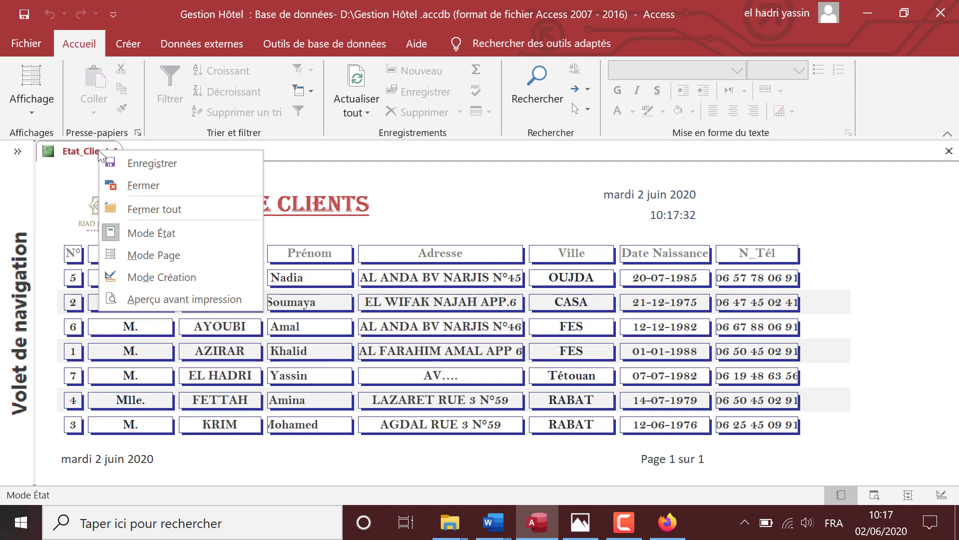
{"action": "left_click", "coordinate": [159, 255]}
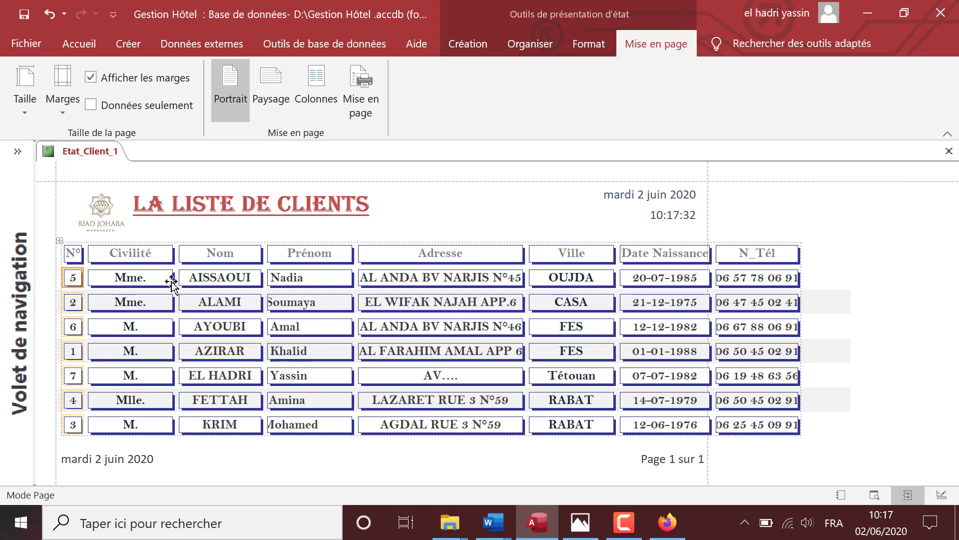
{"action": "left_click", "coordinate": [167, 254]}
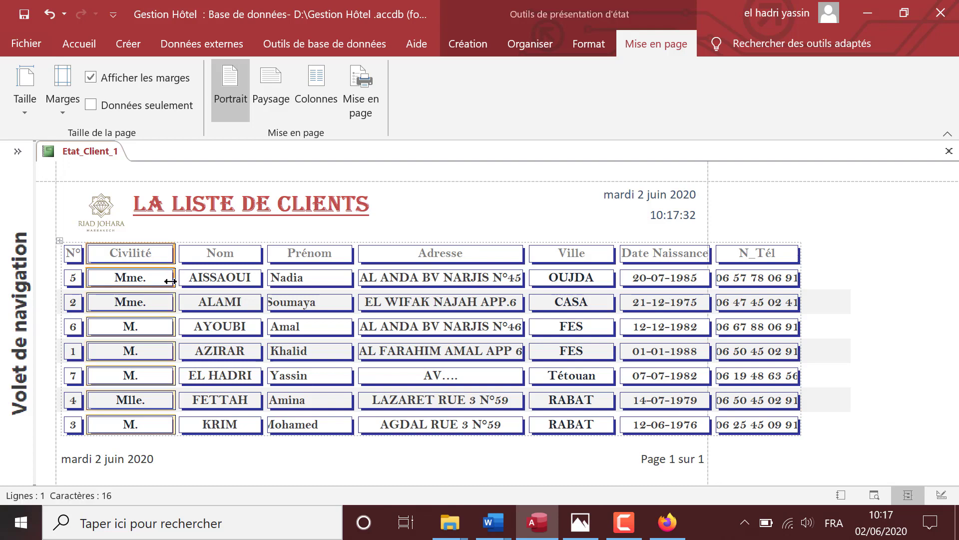
{"action": "left_click_drag", "start_coordinate": [169, 278], "coordinate": [146, 281]}
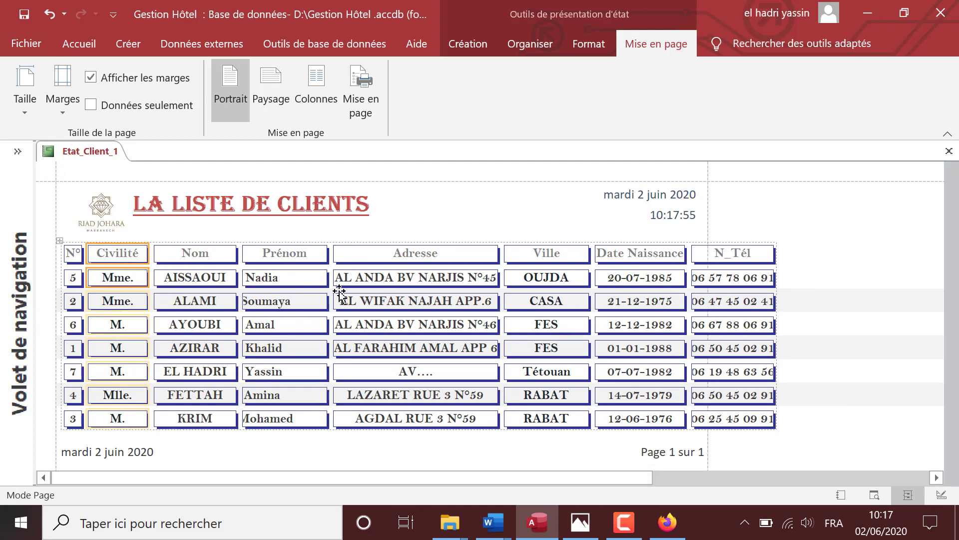
Step: Narrow the Ville column's label and data together, keeping the city names readable
{"action": "left_click", "coordinate": [578, 256]}
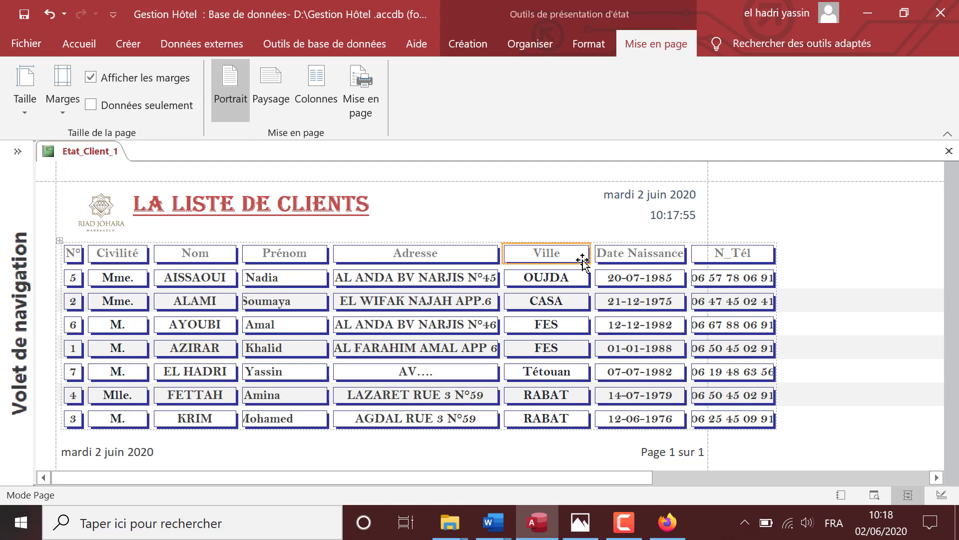
{"action": "left_click", "coordinate": [584, 282]}
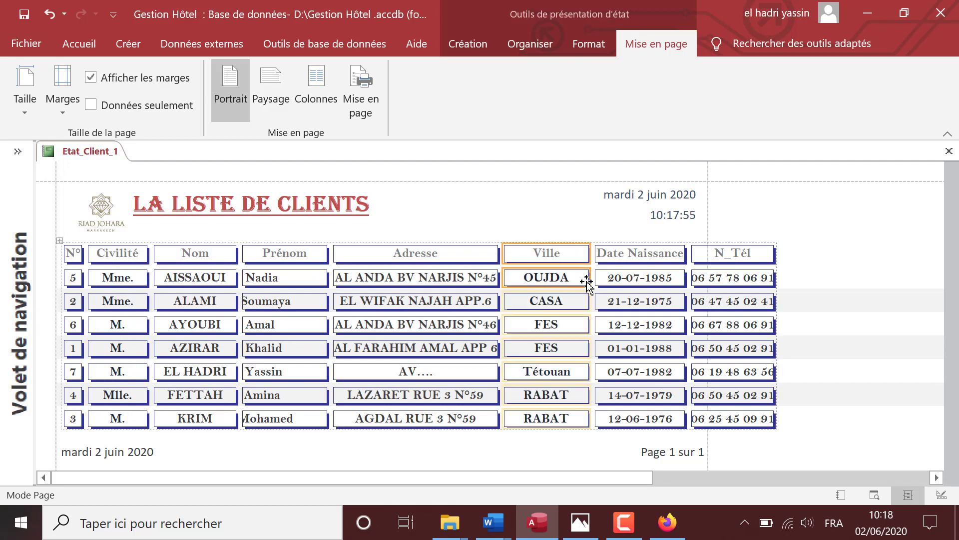
{"action": "left_click_drag", "start_coordinate": [590, 278], "coordinate": [568, 279]}
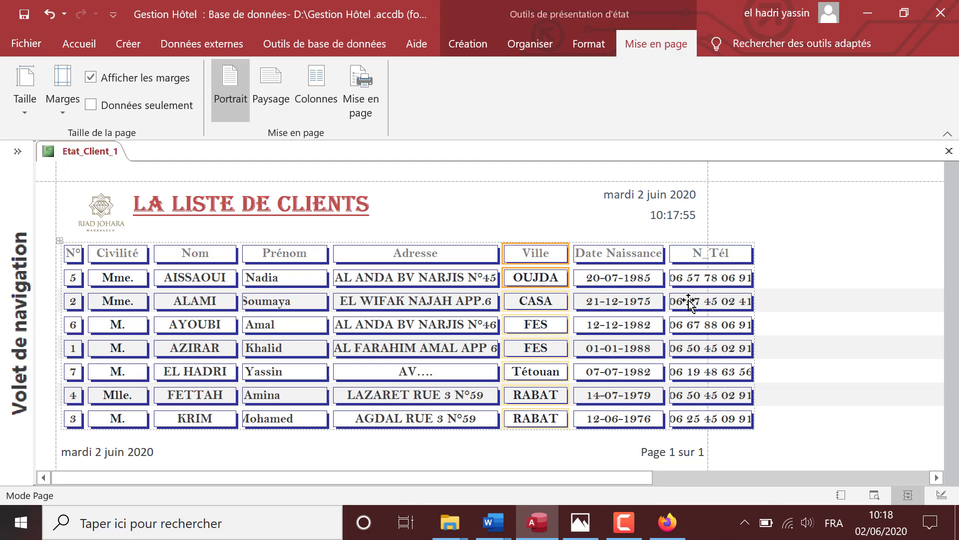
Step: Narrow the Prénom column to fit the longest first name and left-align its label and data
{"action": "left_click", "coordinate": [319, 255]}
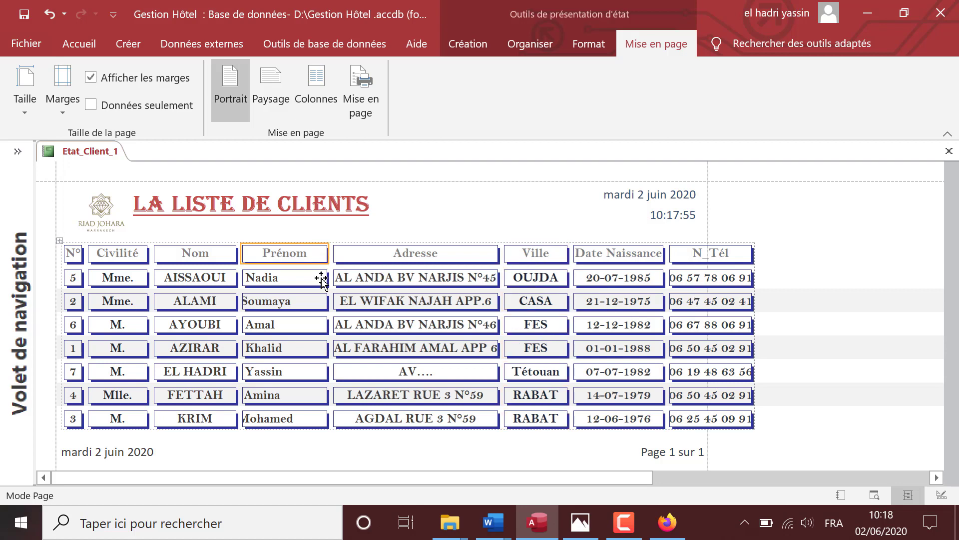
{"action": "left_click_drag", "start_coordinate": [329, 281], "coordinate": [309, 280]}
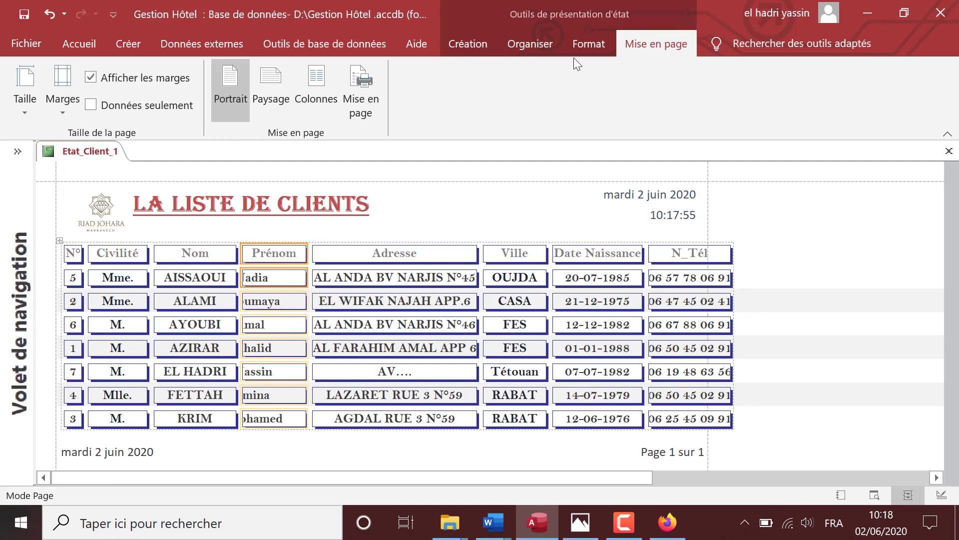
{"action": "left_click", "coordinate": [586, 45]}
{"action": "left_click", "coordinate": [283, 103]}
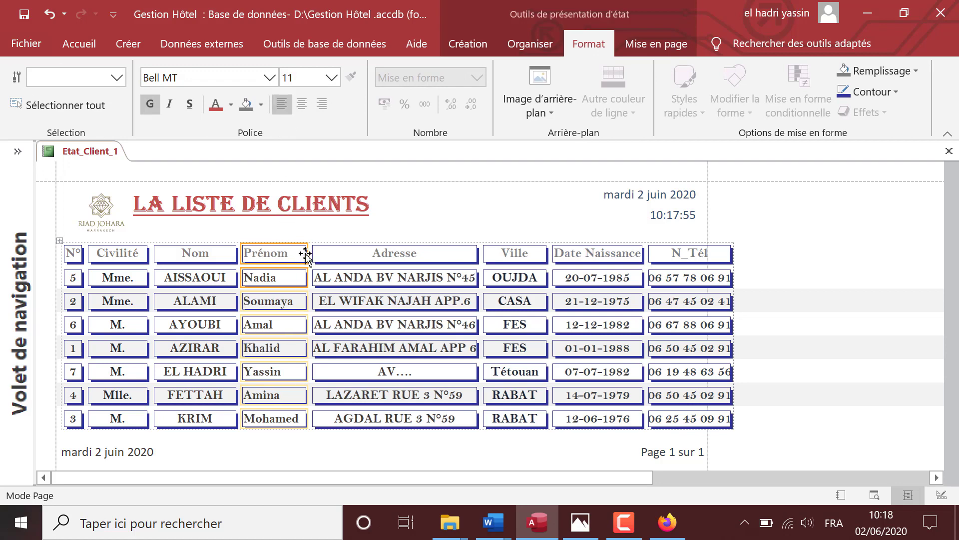
{"action": "left_click_drag", "start_coordinate": [306, 254], "coordinate": [301, 254]}
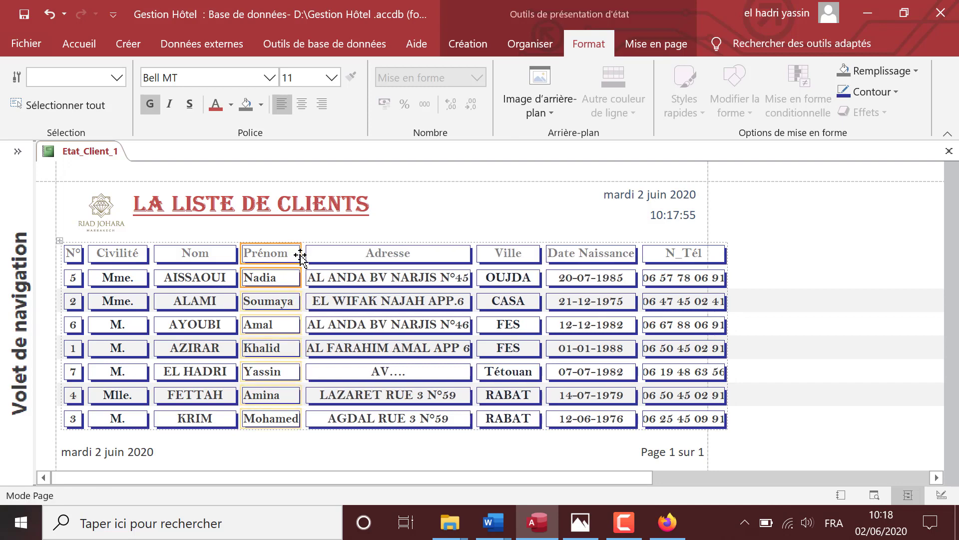
Step: Shorten the Civilité column label to Civ. and narrow the column so the table fits within the page margin
{"action": "left_click", "coordinate": [134, 254]}
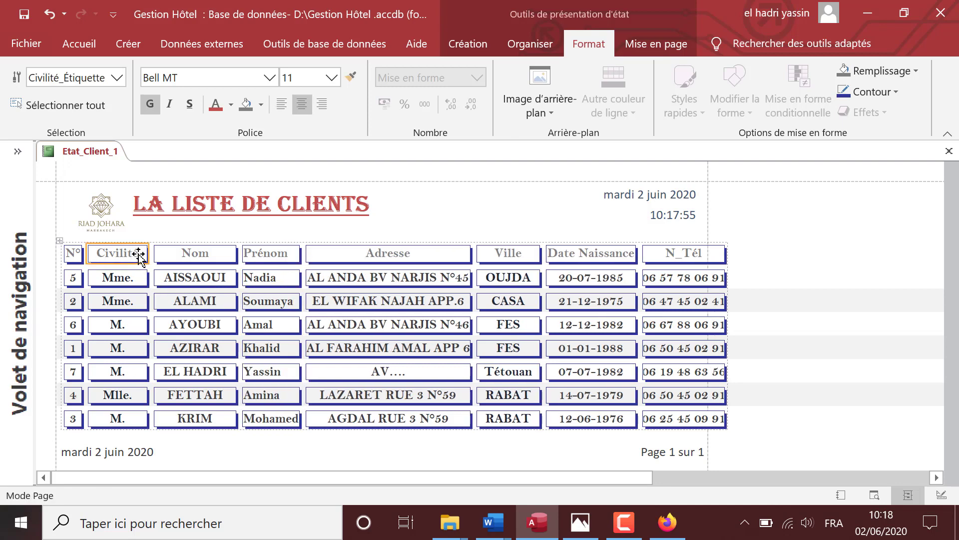
{"action": "left_click", "coordinate": [130, 254]}
{"action": "double_click", "coordinate": [124, 254]}
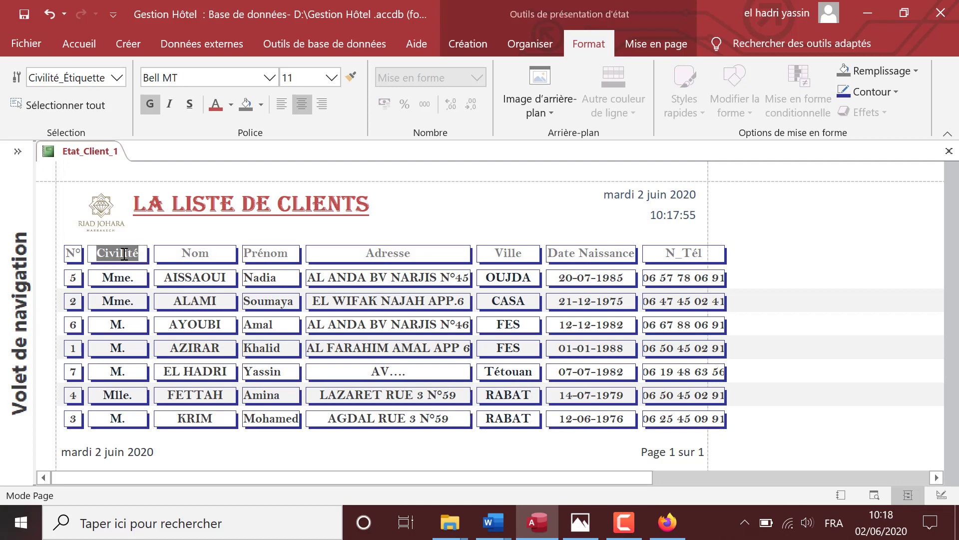
{"action": "type", "text": "Civ."}
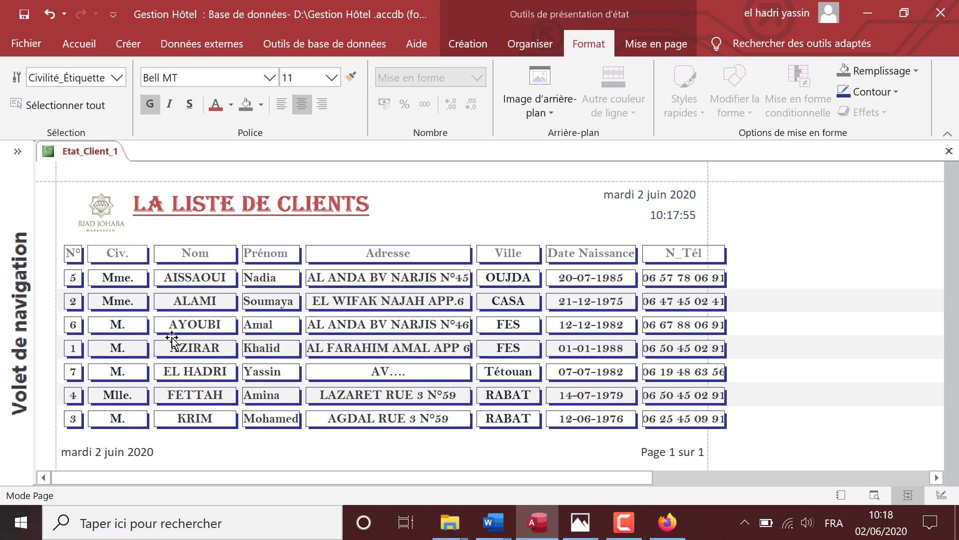
{"action": "left_click", "coordinate": [159, 351]}
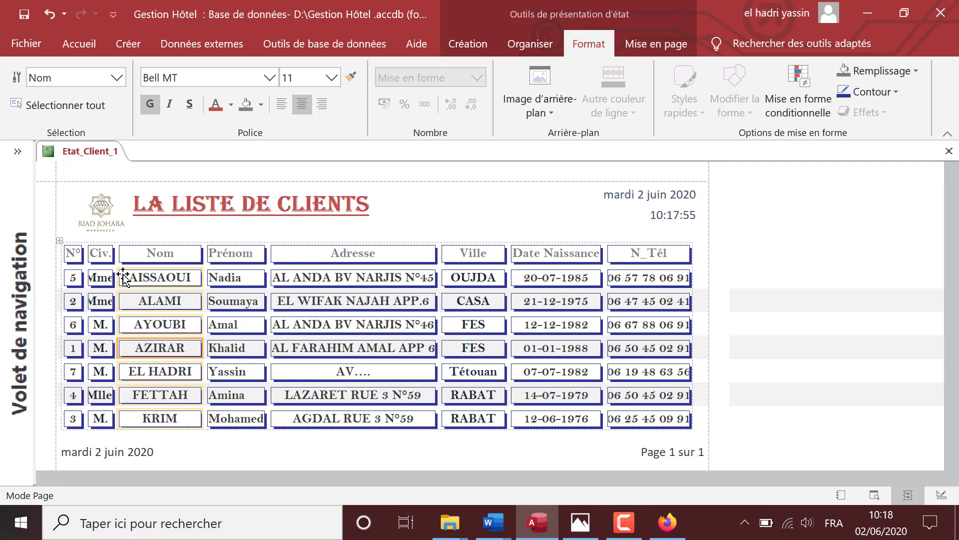
Step: Widen the Civ. column slightly so its titles fit, and switch the report to Report view
{"action": "left_click", "coordinate": [107, 254]}
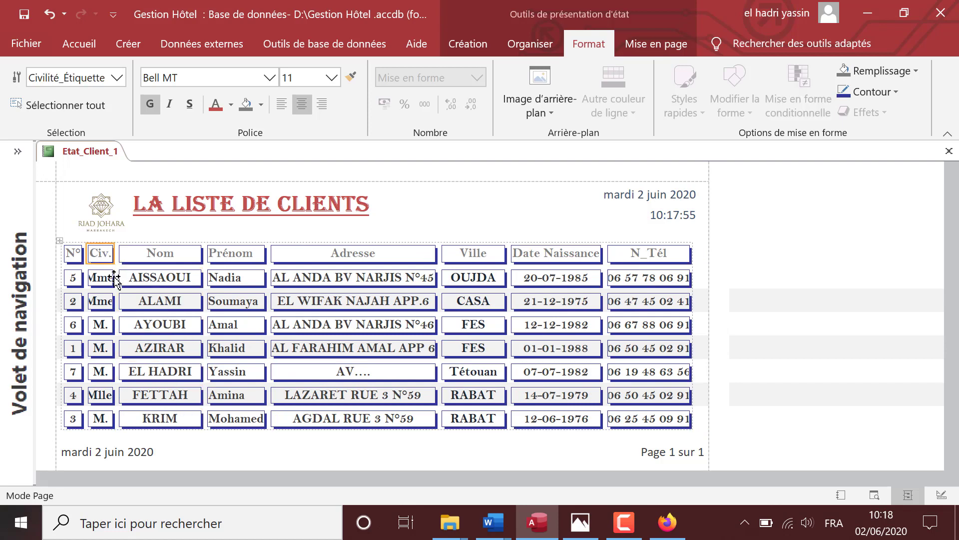
{"action": "left_click", "coordinate": [110, 278], "text": "ctrl"}
{"action": "left_click_drag", "start_coordinate": [114, 277], "coordinate": [125, 277]}
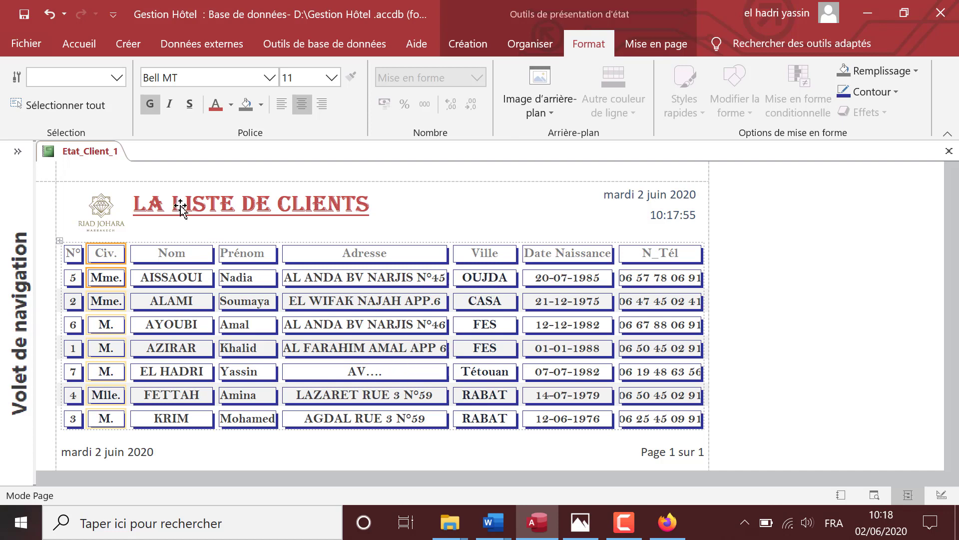
{"action": "right_click", "coordinate": [99, 157]}
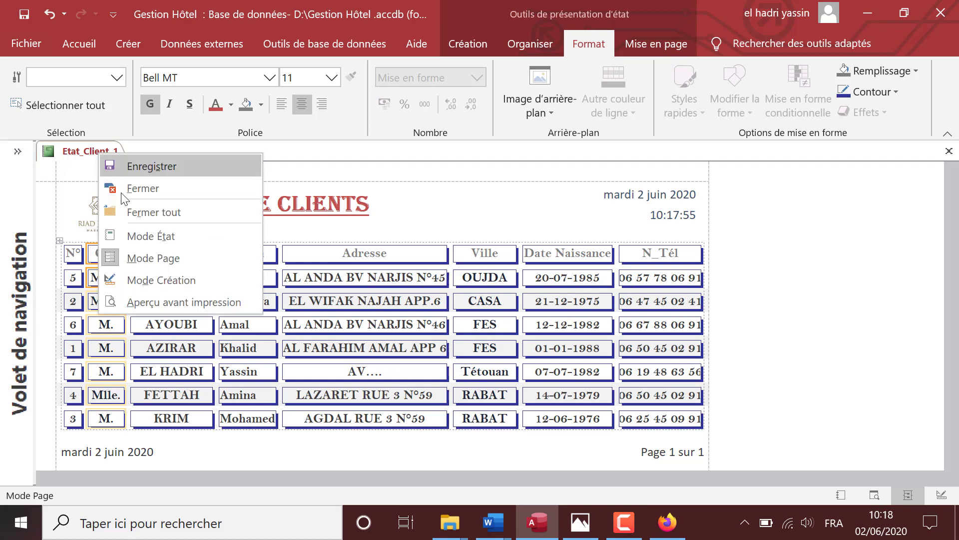
{"action": "left_click", "coordinate": [158, 241]}
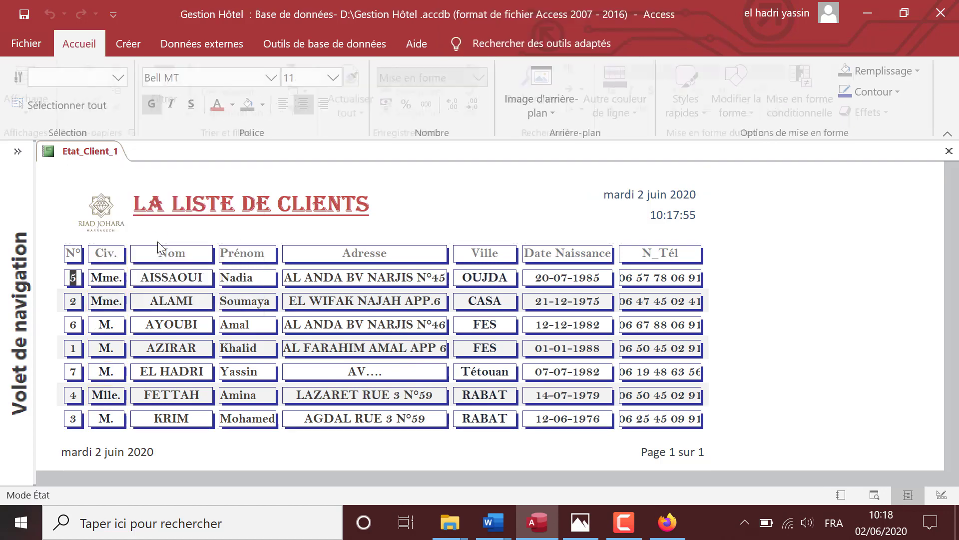
Step: Examine the client list report in print preview, including the print settings and the page from title to footer
{"action": "right_click", "coordinate": [444, 191]}
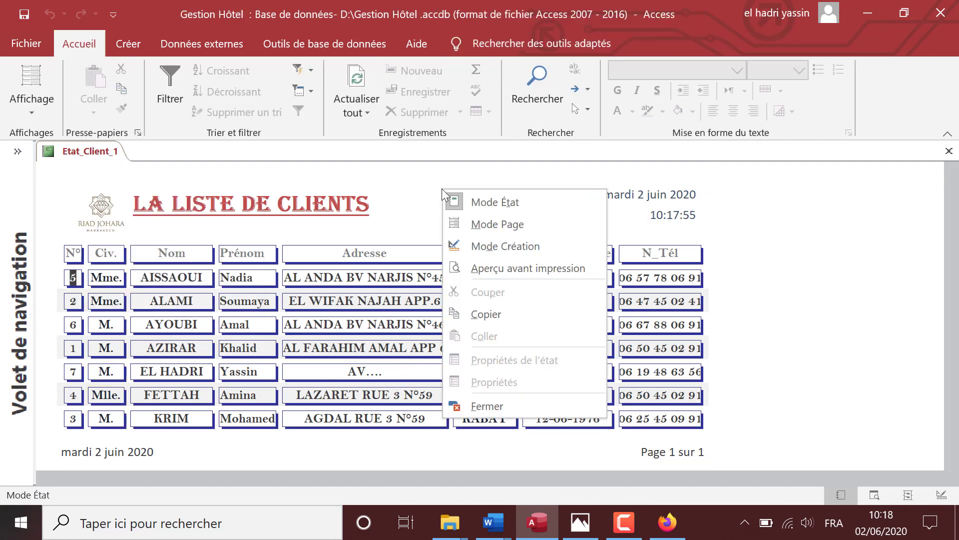
{"action": "left_click", "coordinate": [520, 268]}
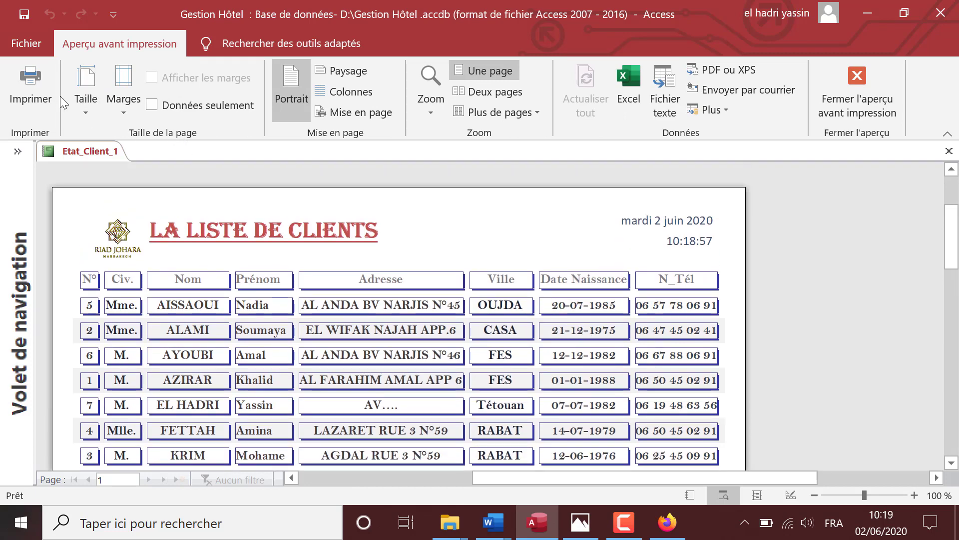
{"action": "left_click", "coordinate": [23, 78]}
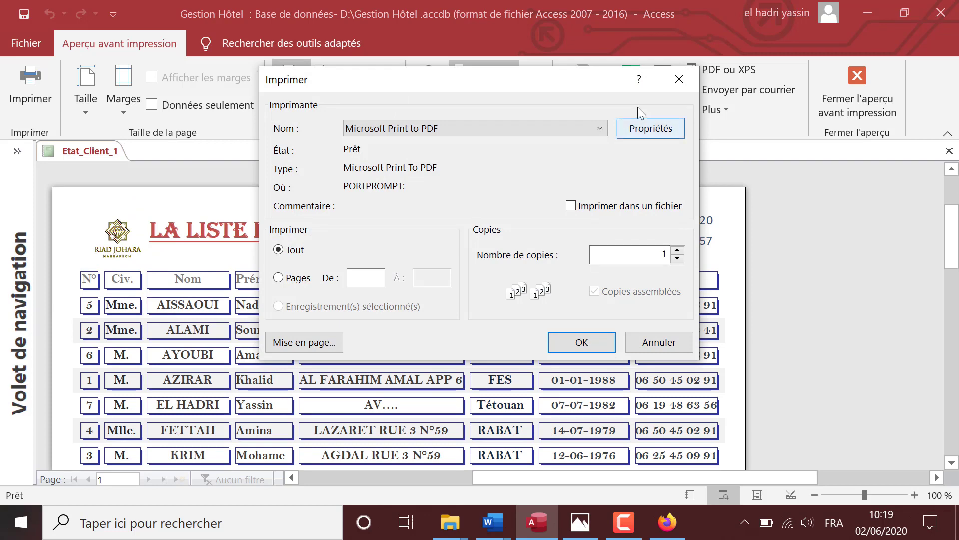
{"action": "left_click", "coordinate": [680, 77]}
{"action": "scroll", "coordinate": [640, 351], "scroll_direction": "down", "scroll_amount": 3}
{"action": "scroll", "coordinate": [649, 375], "scroll_direction": "down", "scroll_amount": 10}
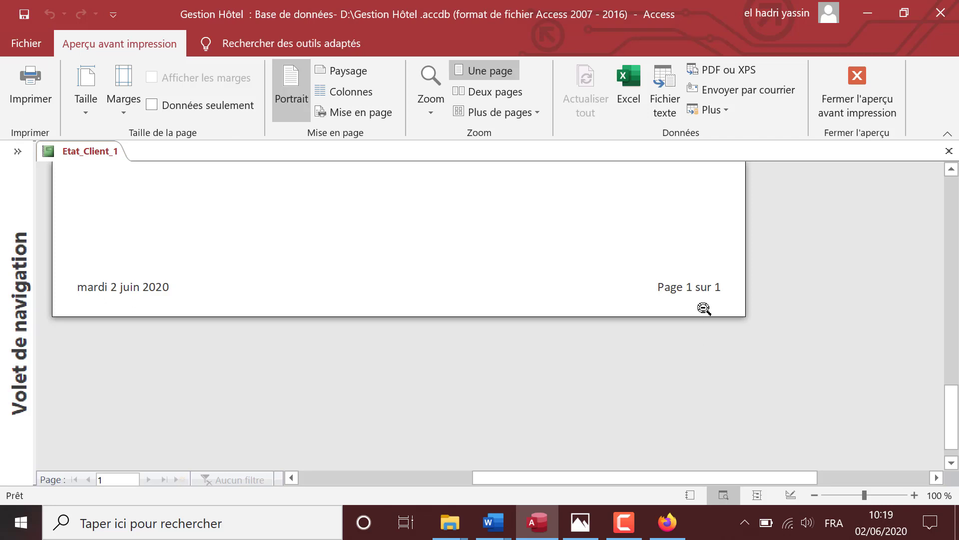
{"action": "scroll", "coordinate": [690, 305], "scroll_direction": "up", "scroll_amount": 5}
{"action": "scroll", "coordinate": [667, 302], "scroll_direction": "up", "scroll_amount": 8}
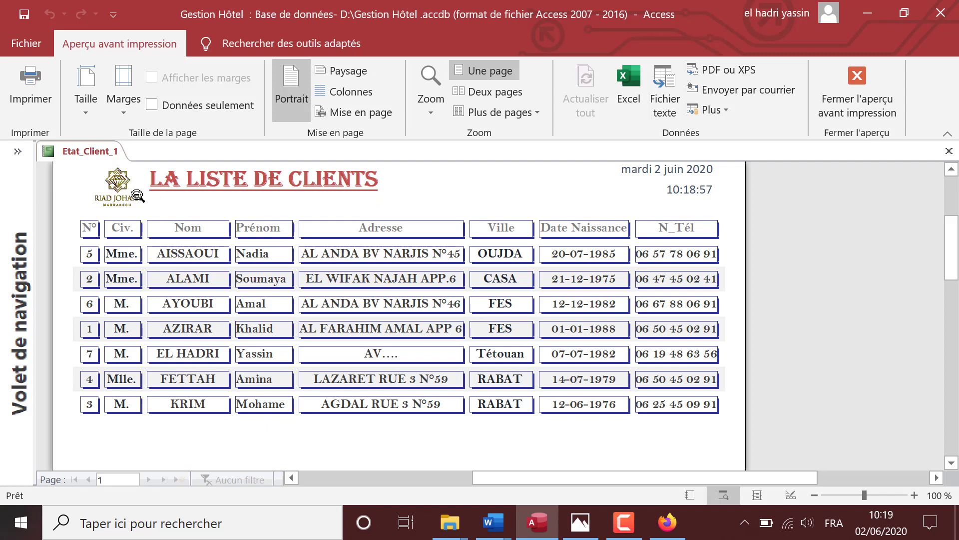
Step: In Design view, set the upper and lower inner margins of all column labels and data fields to 0 cm
{"action": "right_click", "coordinate": [92, 154]}
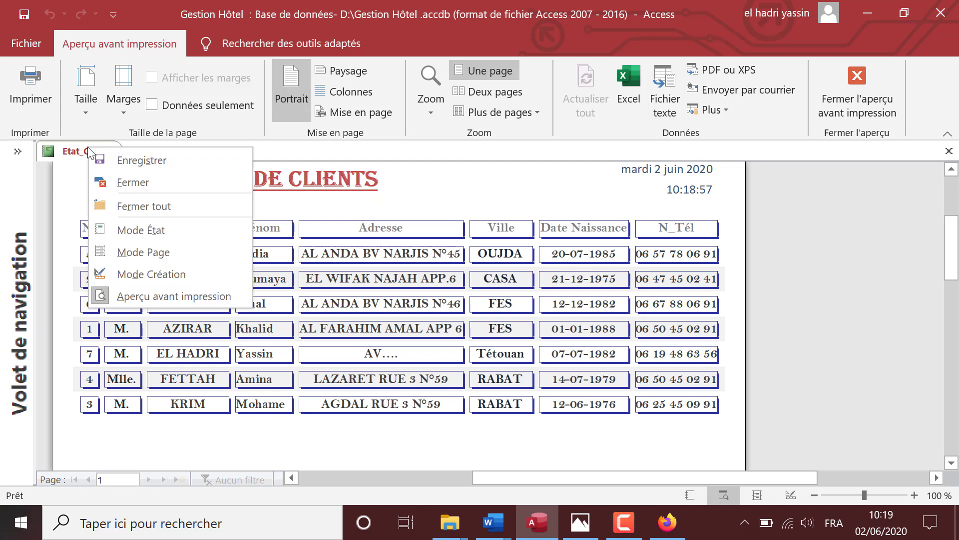
{"action": "left_click", "coordinate": [150, 272]}
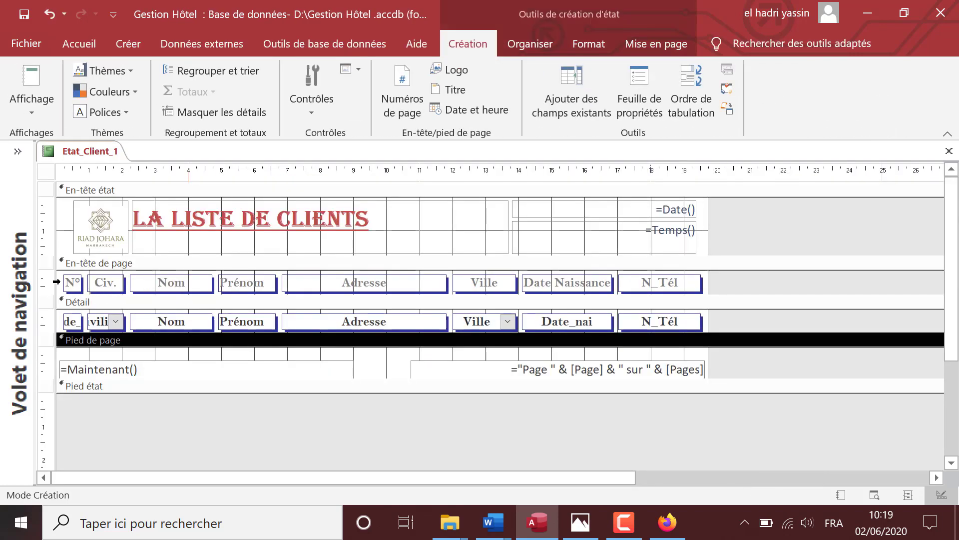
{"action": "left_click_drag", "start_coordinate": [55, 280], "coordinate": [55, 293]}
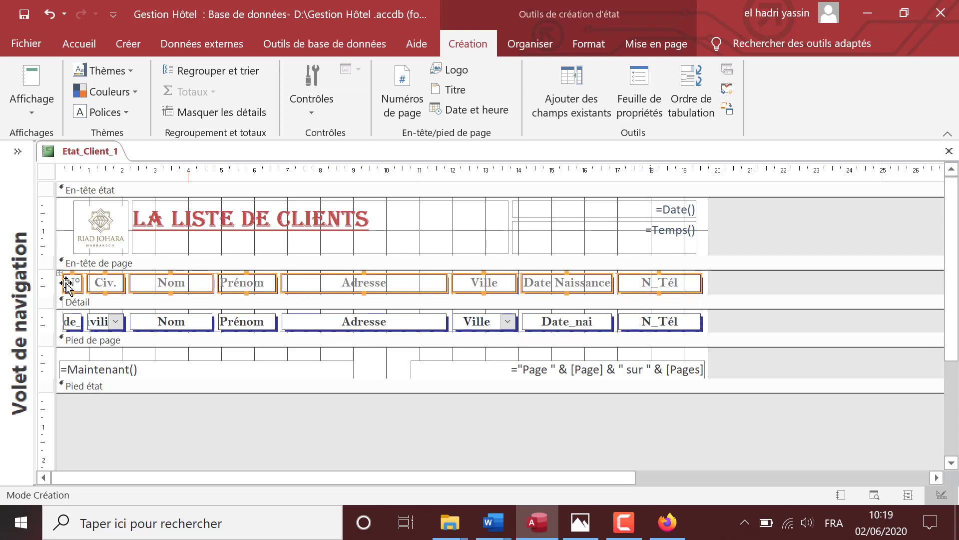
{"action": "left_click", "coordinate": [59, 327]}
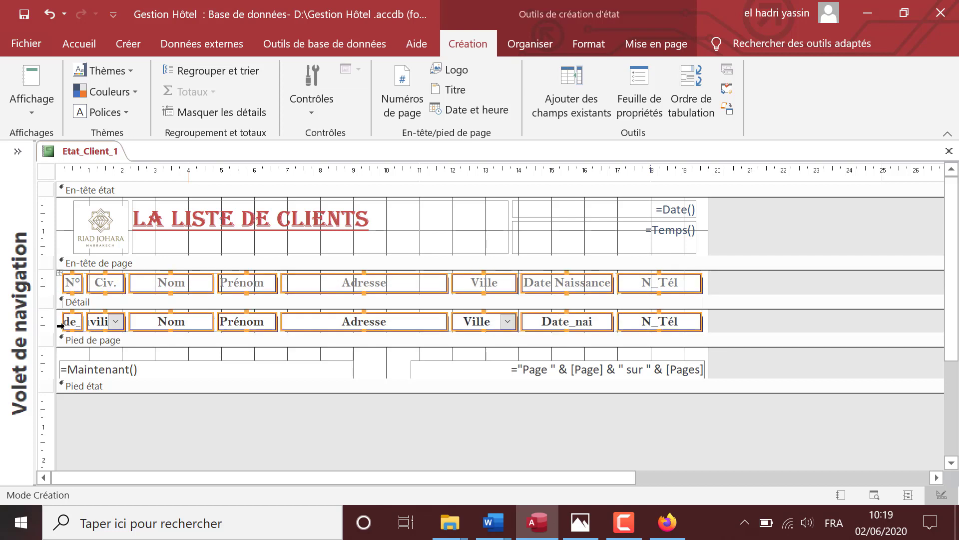
{"action": "right_click", "coordinate": [295, 319]}
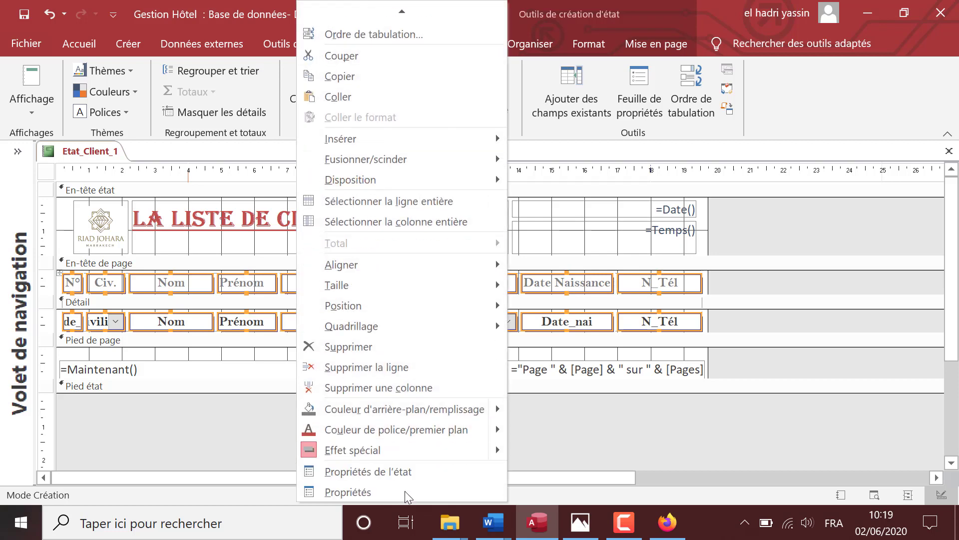
{"action": "left_click", "coordinate": [399, 491]}
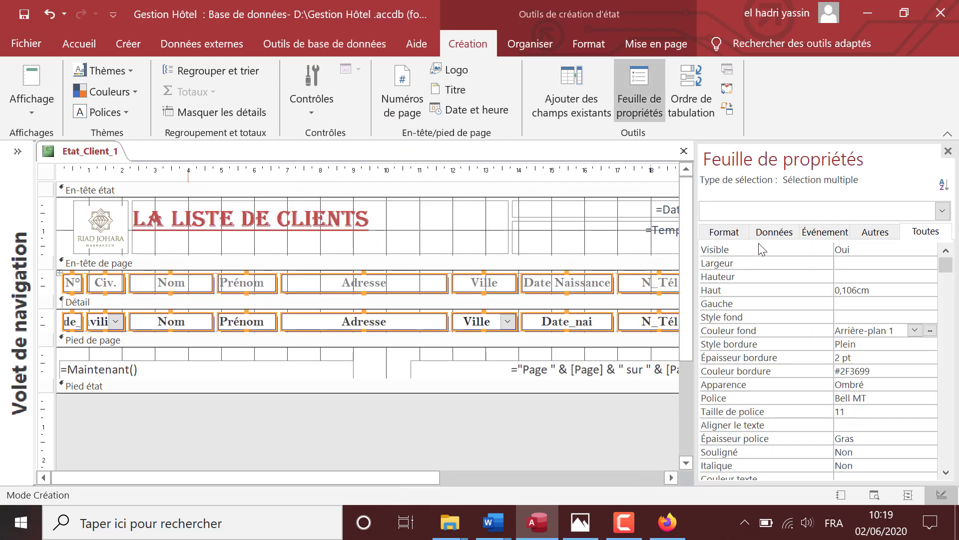
{"action": "left_click", "coordinate": [925, 232]}
{"action": "scroll", "coordinate": [889, 372], "scroll_direction": "down", "scroll_amount": 10}
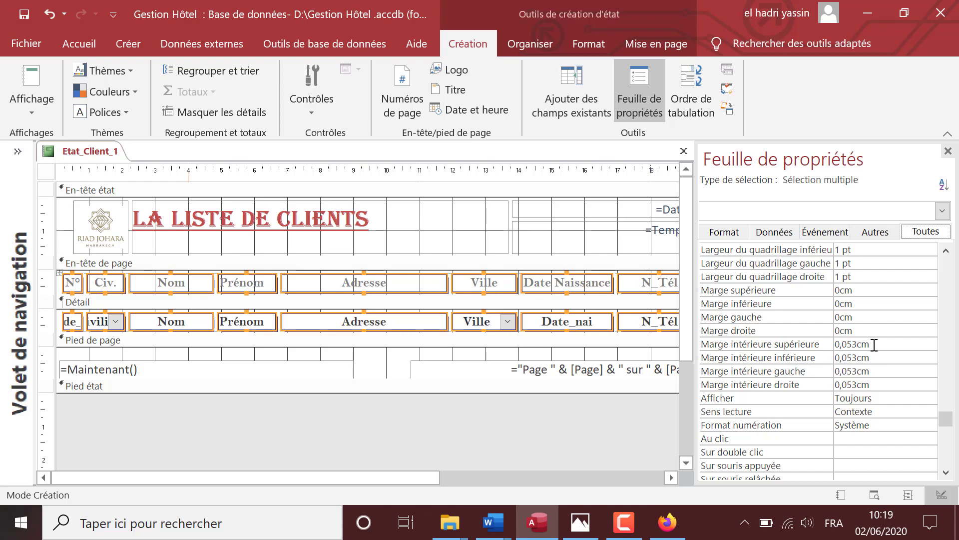
{"action": "left_click", "coordinate": [799, 344]}
{"action": "type", "text": "0"}
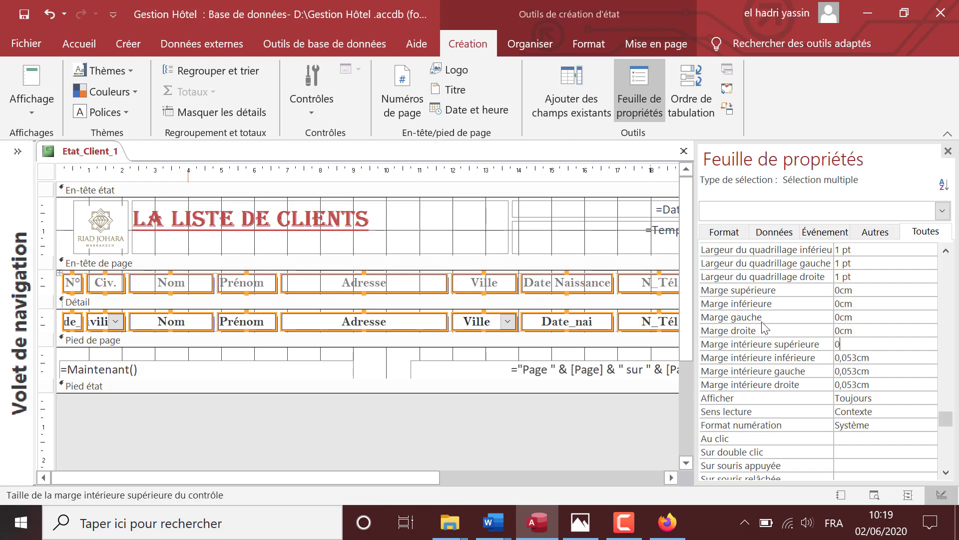
{"action": "key", "text": "Return"}
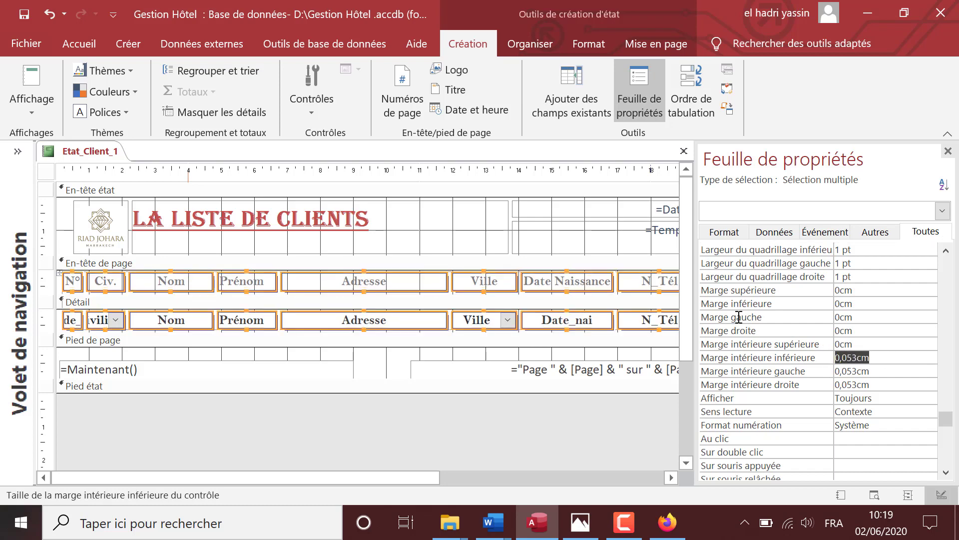
{"action": "type", "text": "0"}
{"action": "key", "text": "Return"}
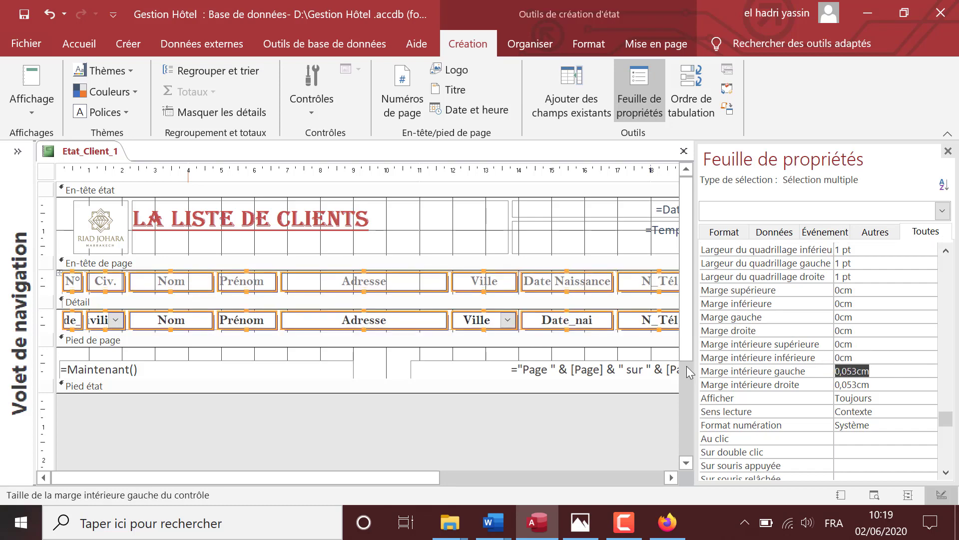
Step: Set the left and right inner margins of all column labels and data fields to 0 cm, and show the report in Report view
{"action": "type", "text": "0"}
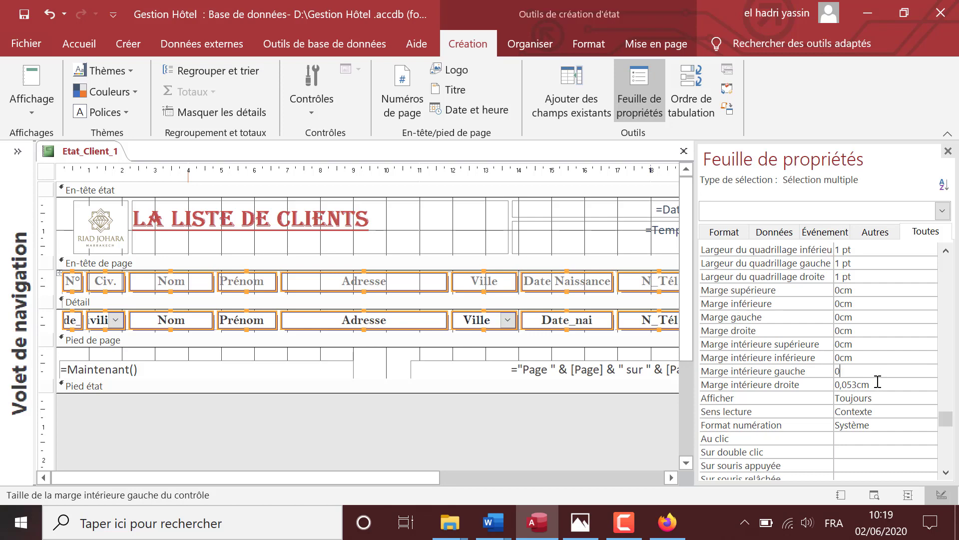
{"action": "key", "text": "Return"}
{"action": "type", "text": "0"}
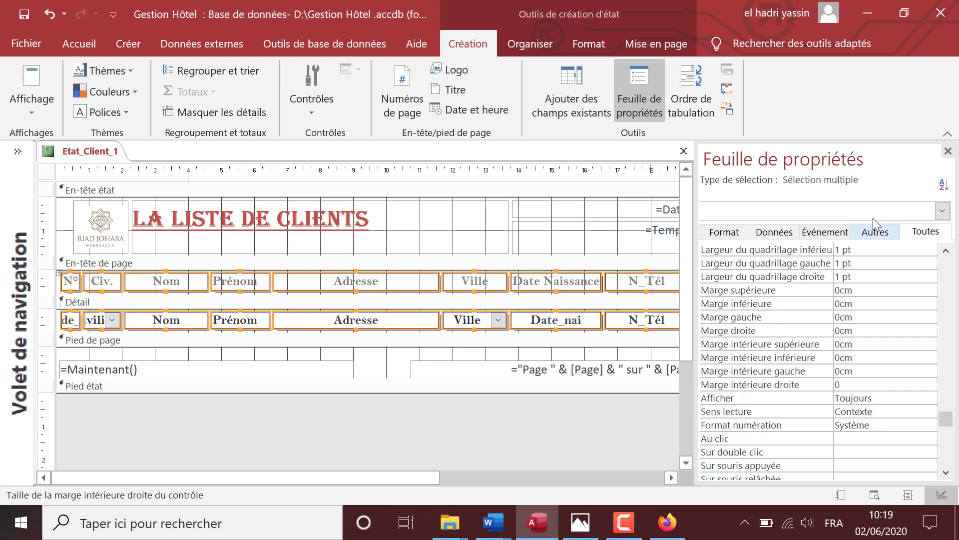
{"action": "left_click", "coordinate": [28, 82]}
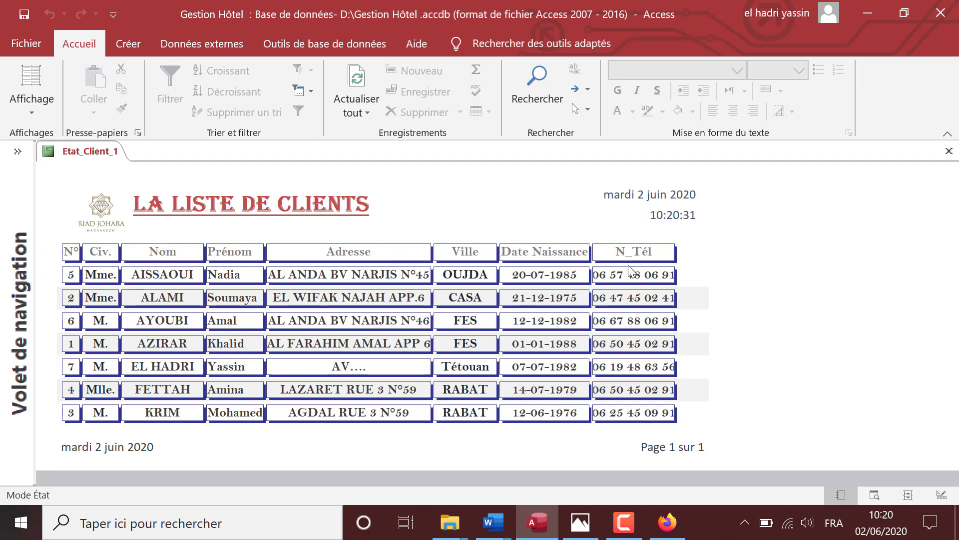
Step: Try the chiseled special effect on all column labels and data fields, and preview it in Report view
{"action": "right_click", "coordinate": [88, 160]}
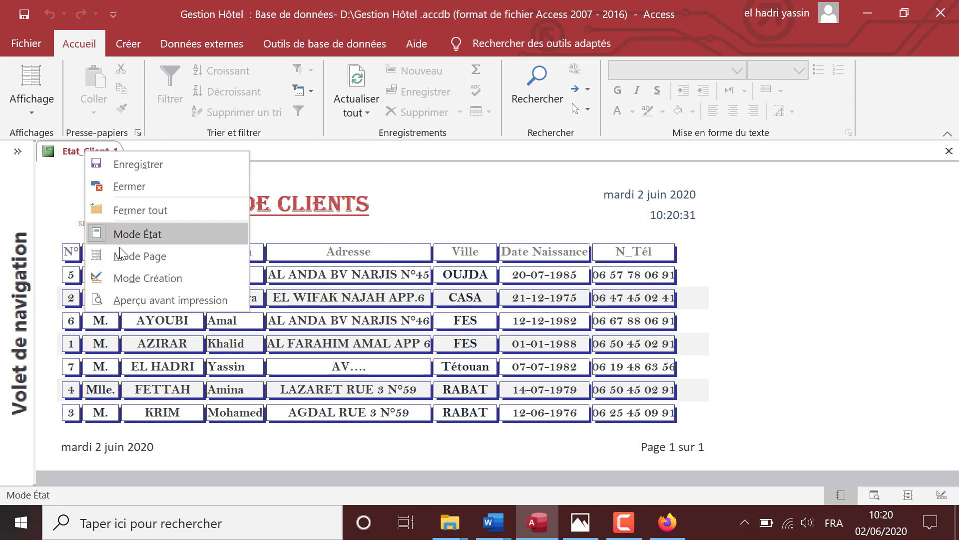
{"action": "left_click", "coordinate": [136, 277]}
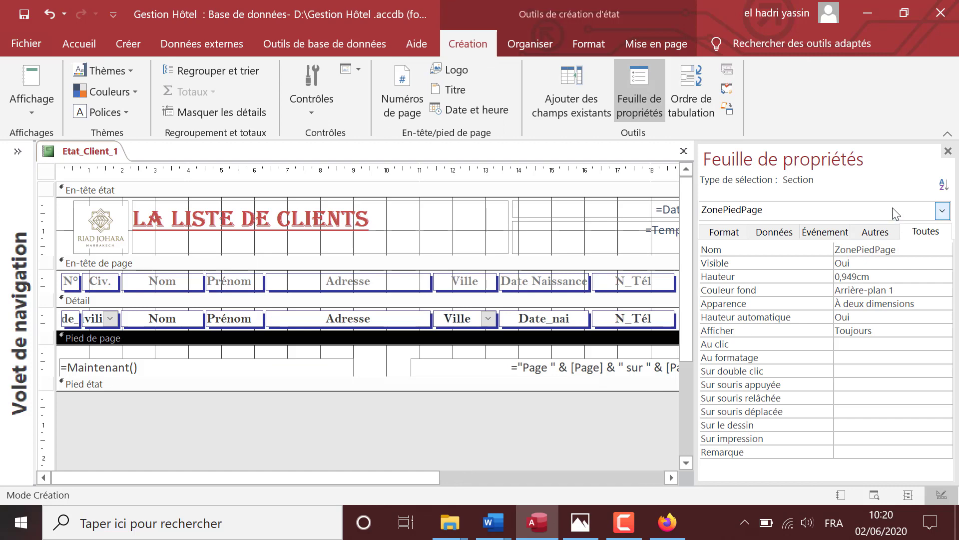
{"action": "left_click", "coordinate": [948, 151]}
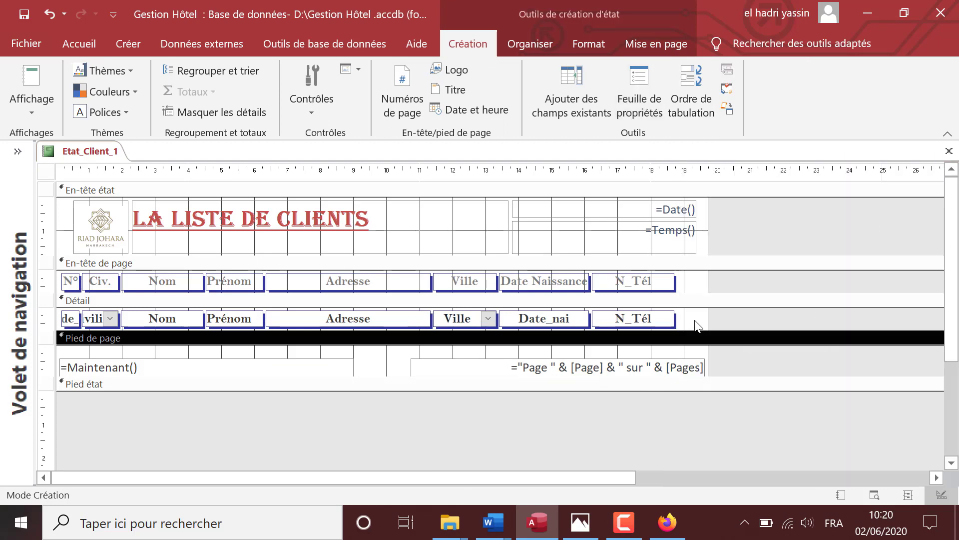
{"action": "left_click_drag", "start_coordinate": [700, 322], "coordinate": [59, 273]}
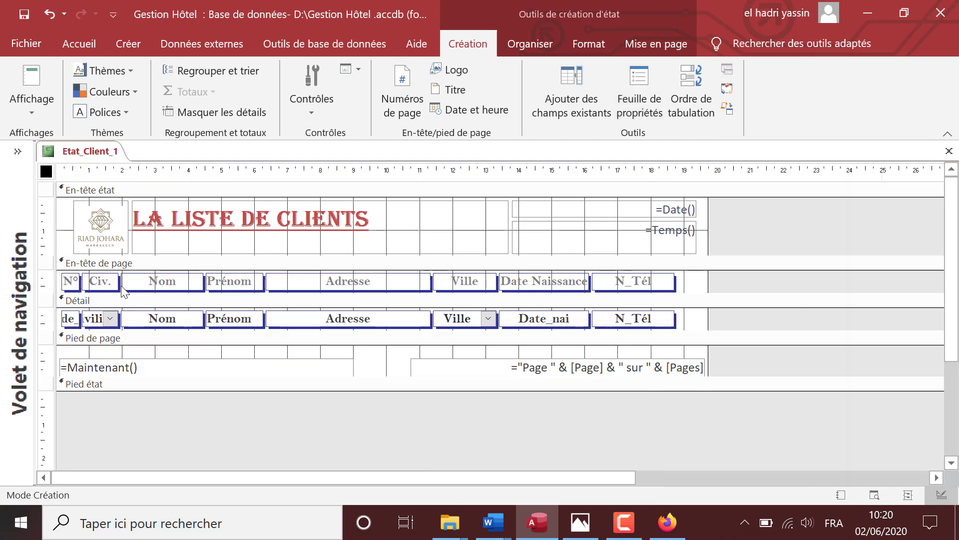
{"action": "right_click", "coordinate": [187, 280]}
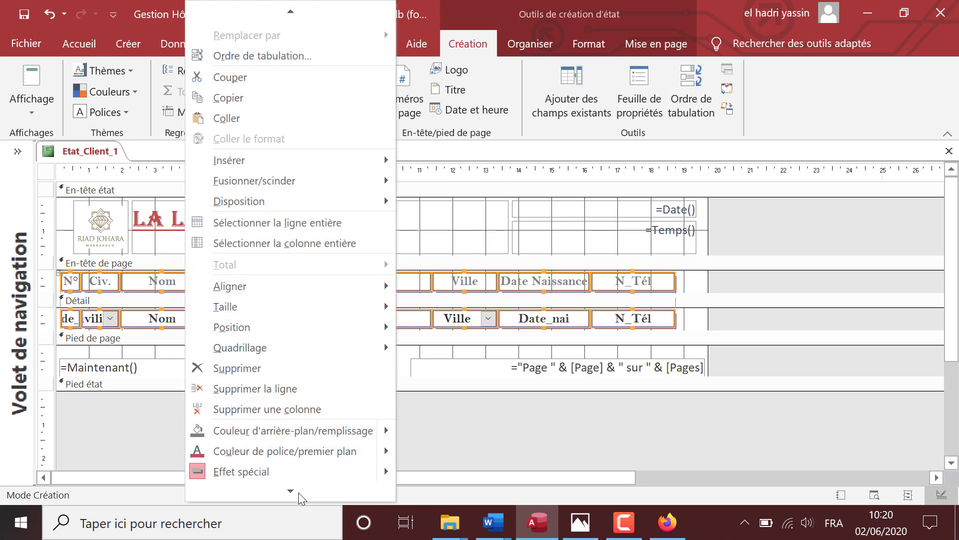
{"action": "mouse_move", "coordinate": [317, 456]}
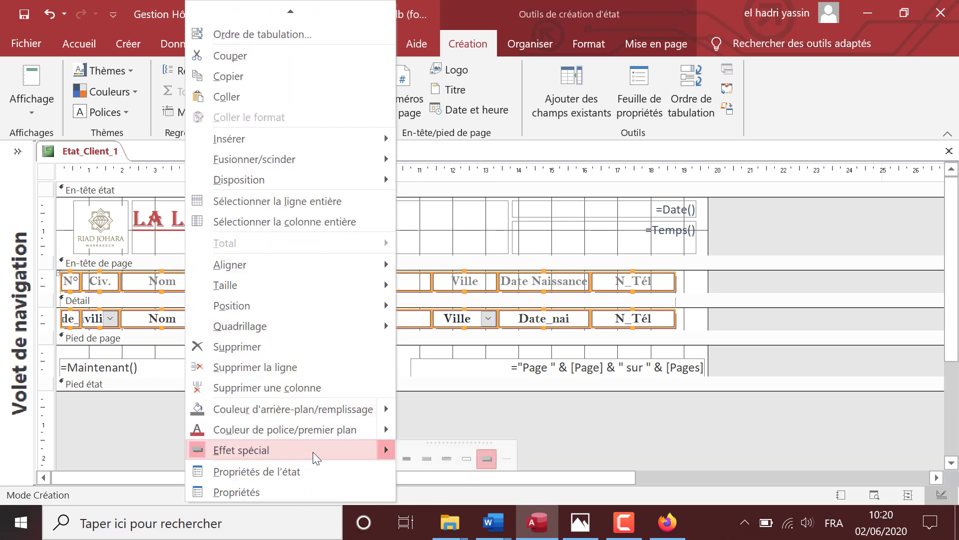
{"action": "left_click", "coordinate": [506, 460]}
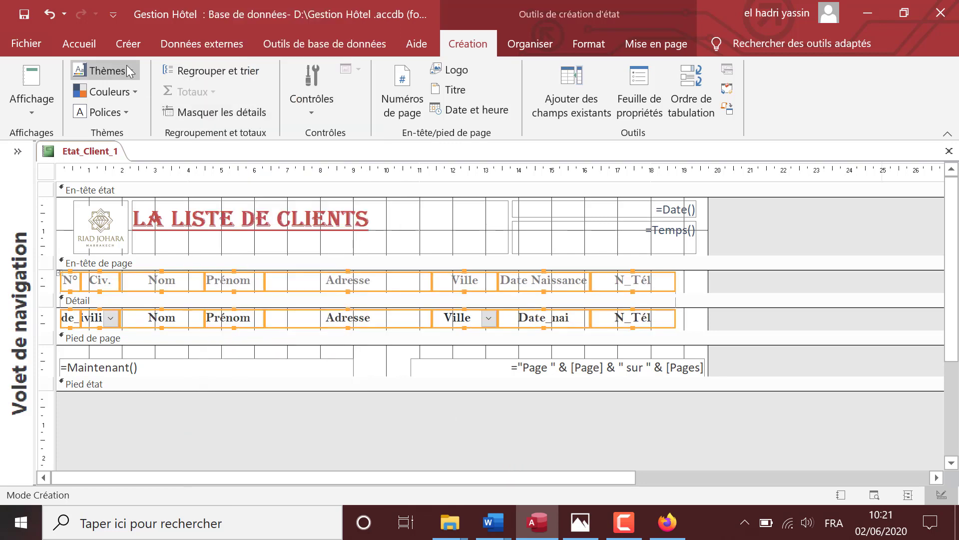
{"action": "left_click", "coordinate": [23, 79]}
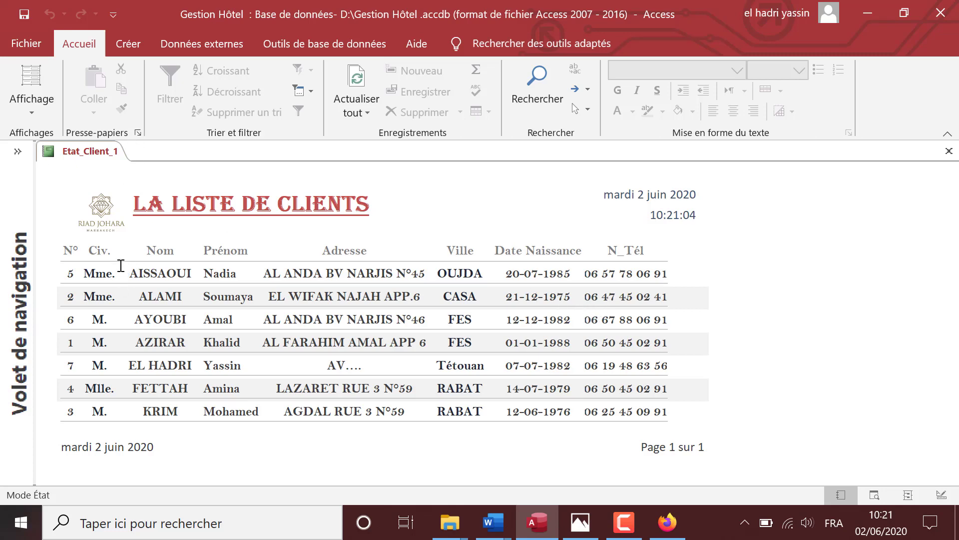
Step: Return to Design view and apply the shadowed special effect to all column labels and data fields
{"action": "right_click", "coordinate": [89, 154]}
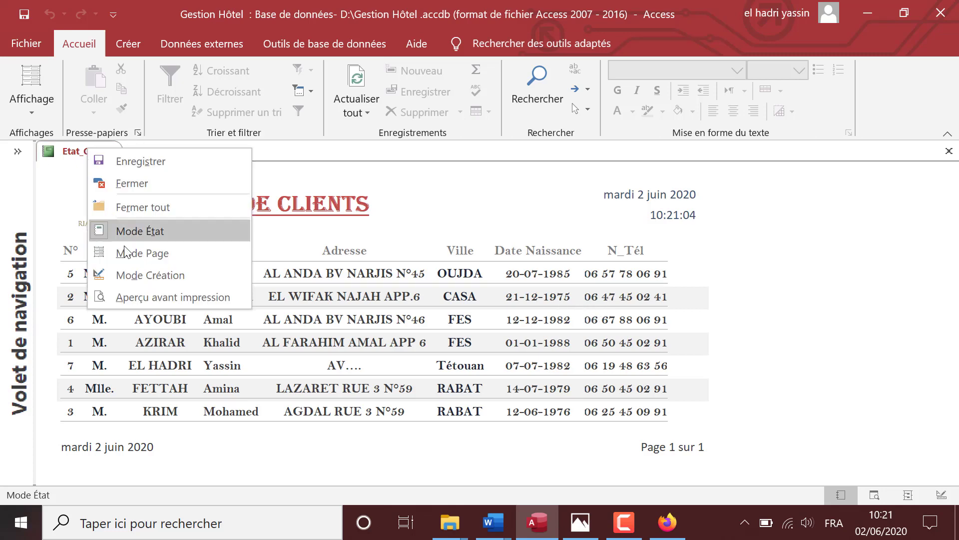
{"action": "left_click", "coordinate": [142, 272]}
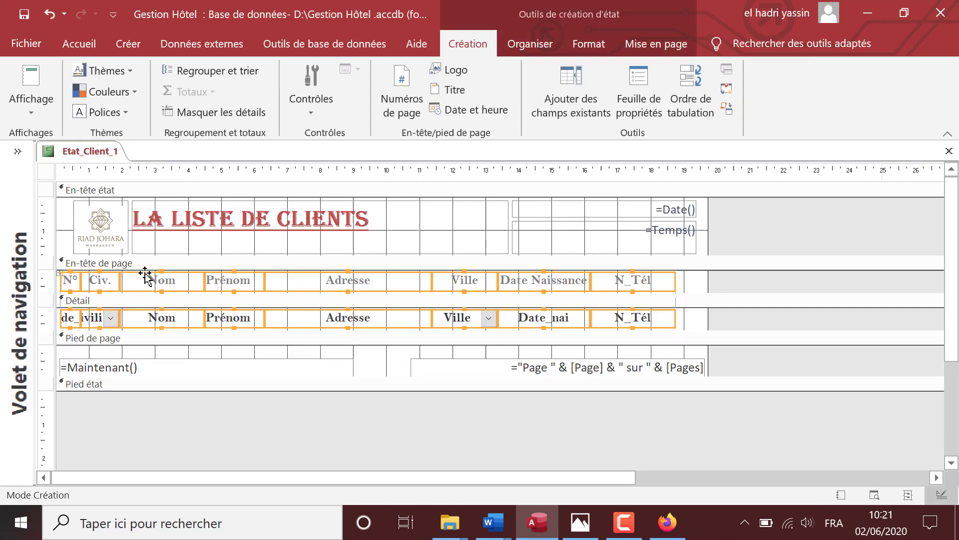
{"action": "right_click", "coordinate": [617, 321]}
{"action": "mouse_move", "coordinate": [680, 489]}
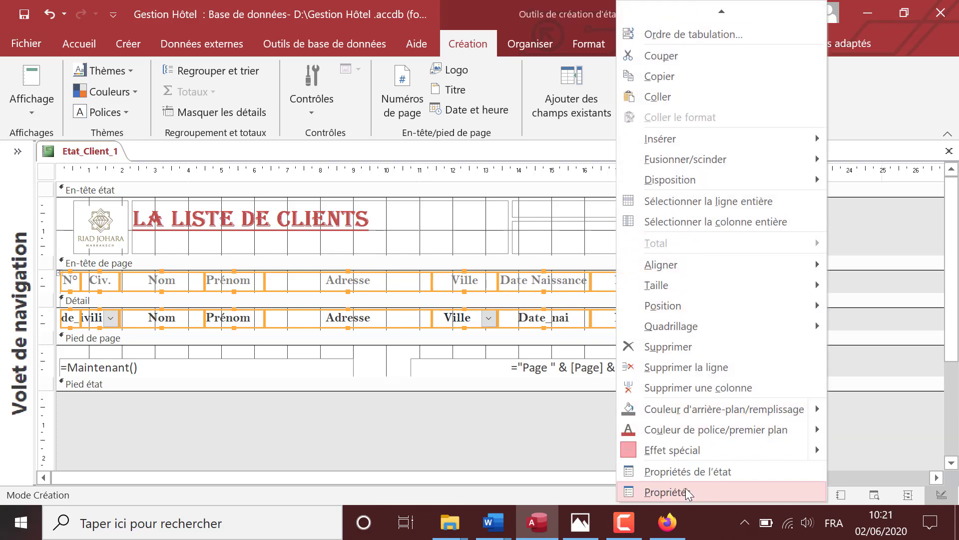
{"action": "mouse_move", "coordinate": [669, 453]}
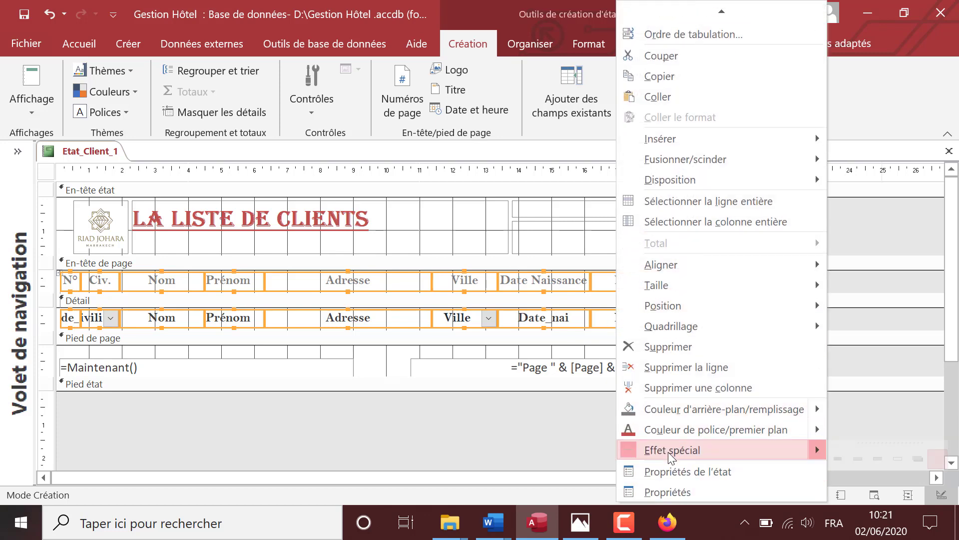
{"action": "left_click", "coordinate": [920, 458]}
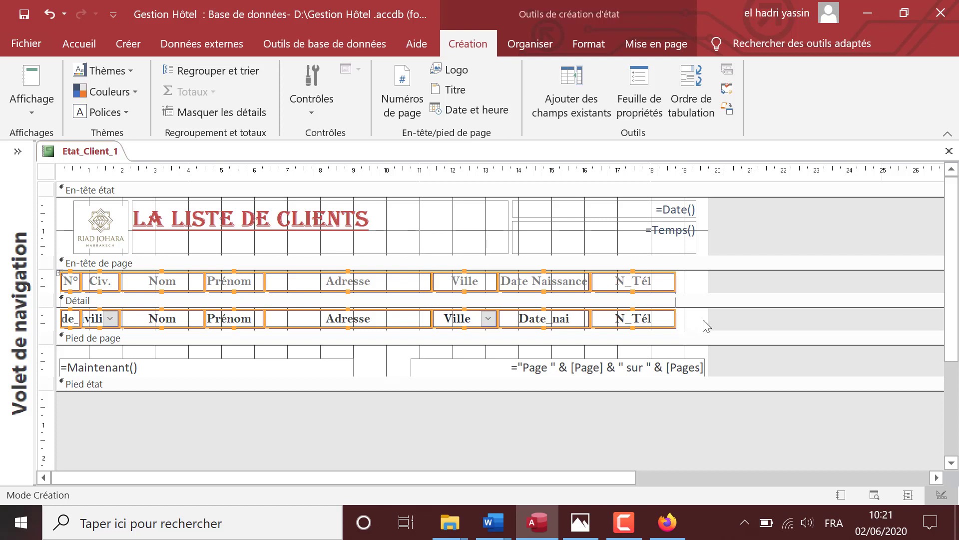
Step: Reduce the page header section's height to about 0.635 cm so it fits the column labels, and check the section's properties
{"action": "left_click_drag", "start_coordinate": [700, 292], "coordinate": [701, 291]}
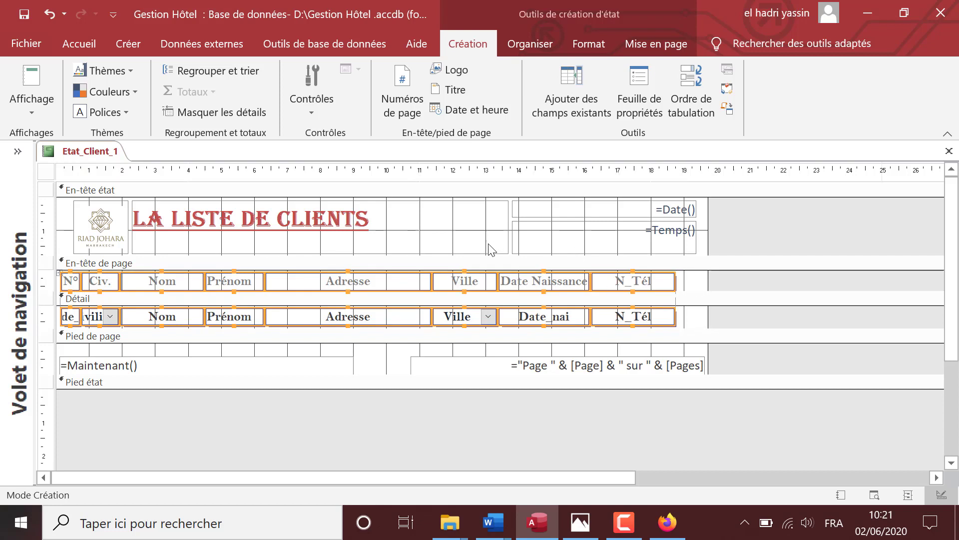
{"action": "left_click", "coordinate": [697, 290]}
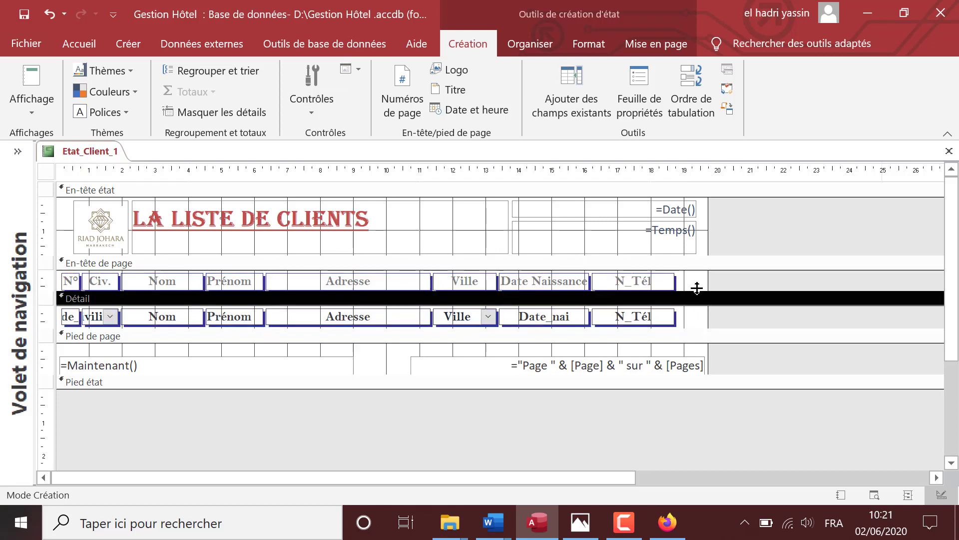
{"action": "right_click", "coordinate": [698, 286]}
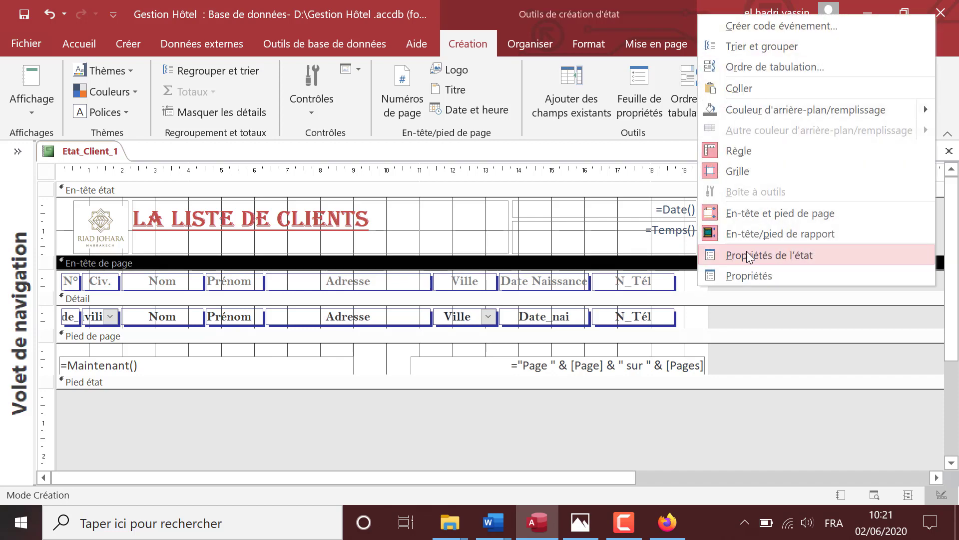
{"action": "left_click", "coordinate": [759, 274]}
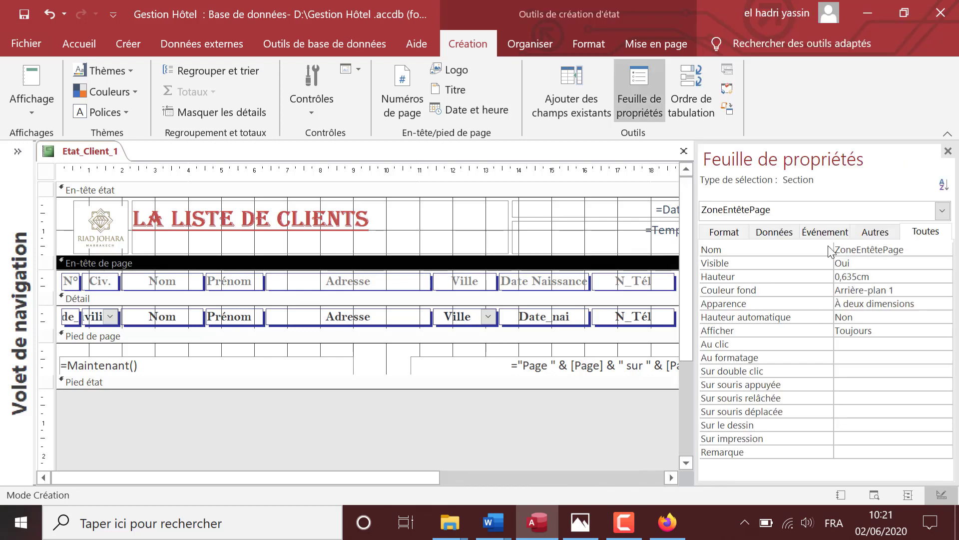
{"action": "left_click", "coordinate": [916, 243]}
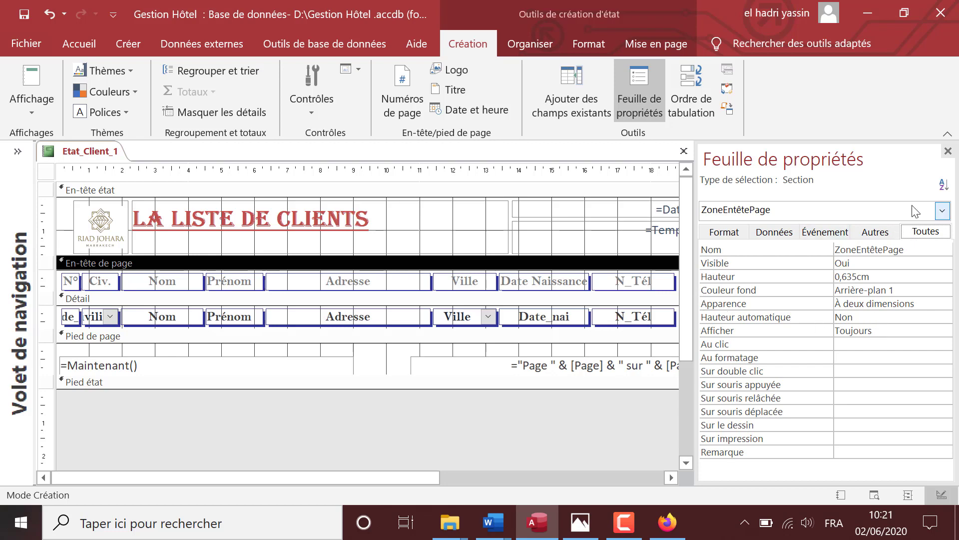
{"action": "left_click", "coordinate": [948, 151]}
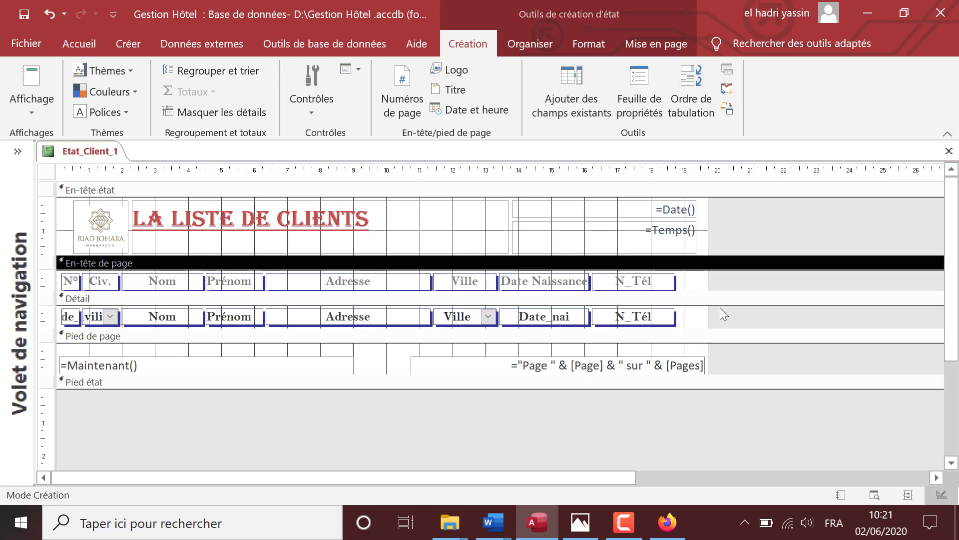
Step: Try a light blue background colour (#A4D5E2) on the page header section
{"action": "left_click", "coordinate": [698, 278]}
{"action": "right_click", "coordinate": [705, 275]}
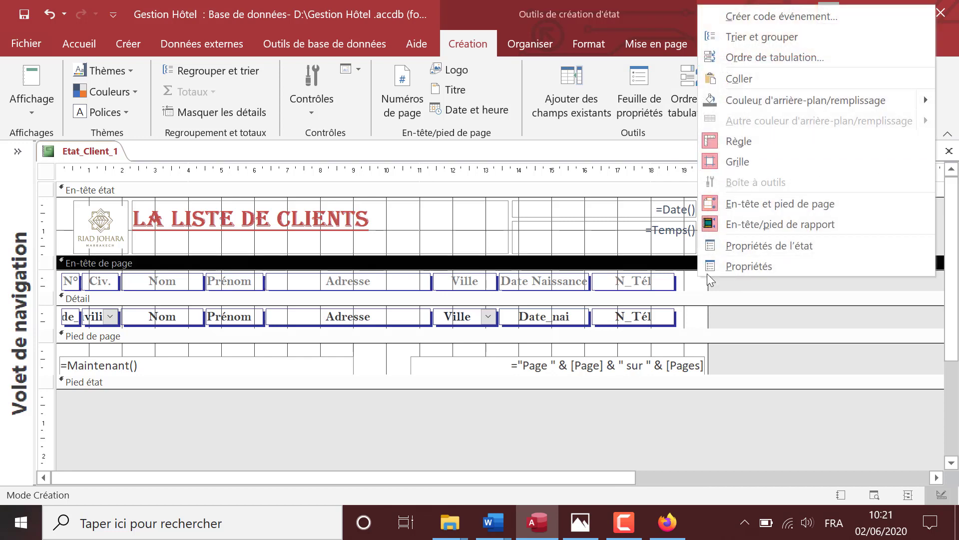
{"action": "left_click", "coordinate": [754, 267]}
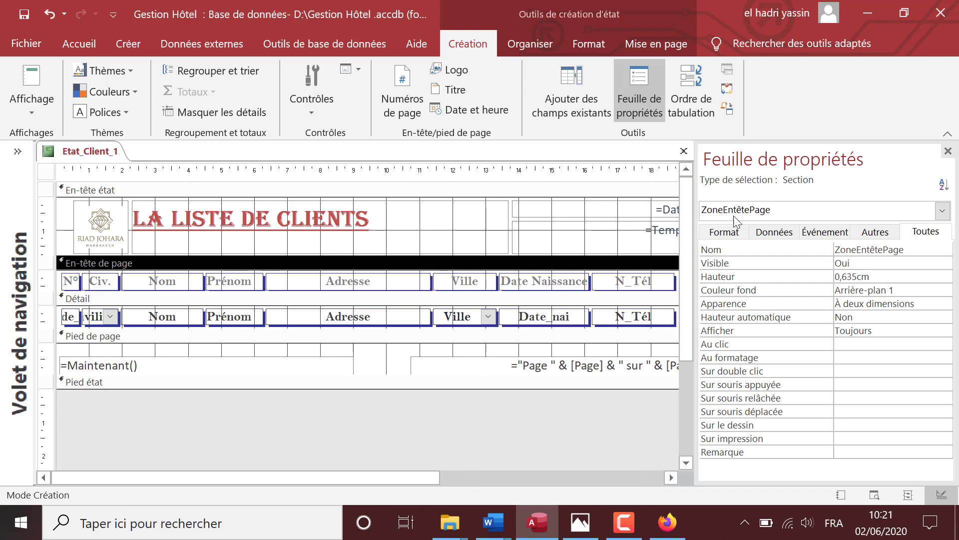
{"action": "left_click", "coordinate": [894, 287]}
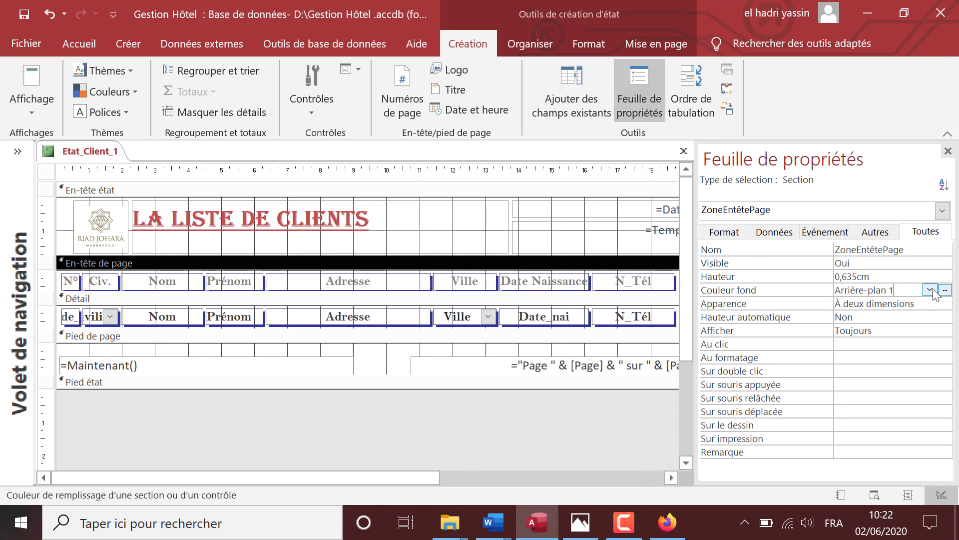
{"action": "left_click", "coordinate": [930, 290]}
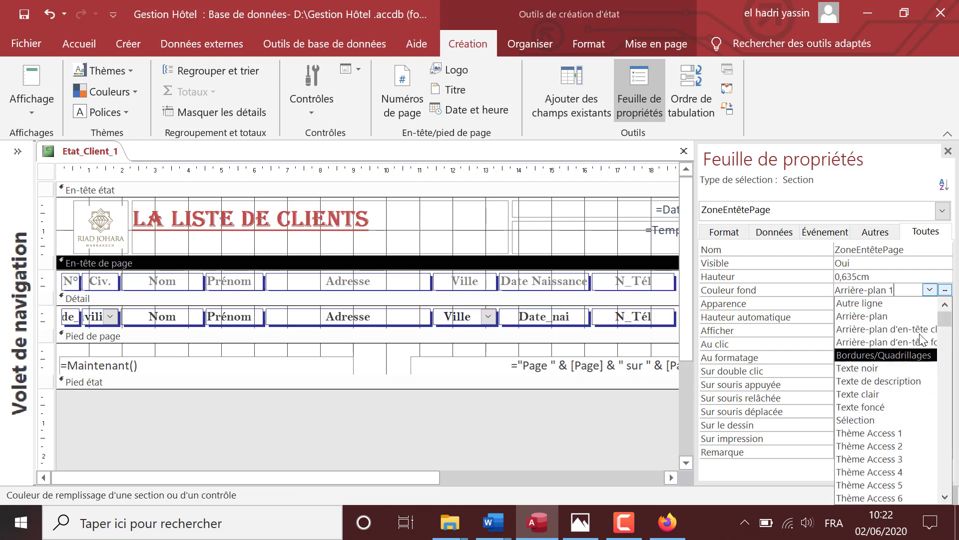
{"action": "left_click", "coordinate": [945, 291]}
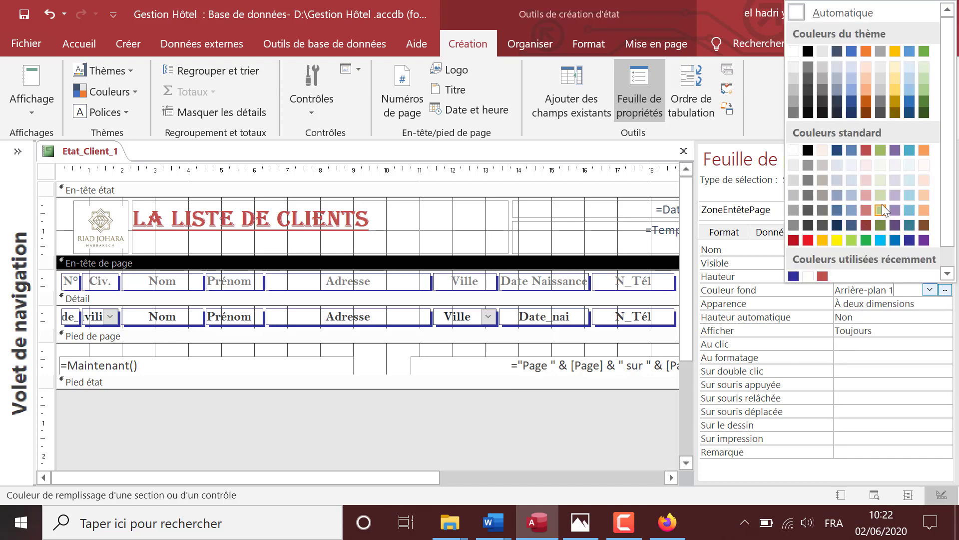
{"action": "left_click", "coordinate": [908, 195]}
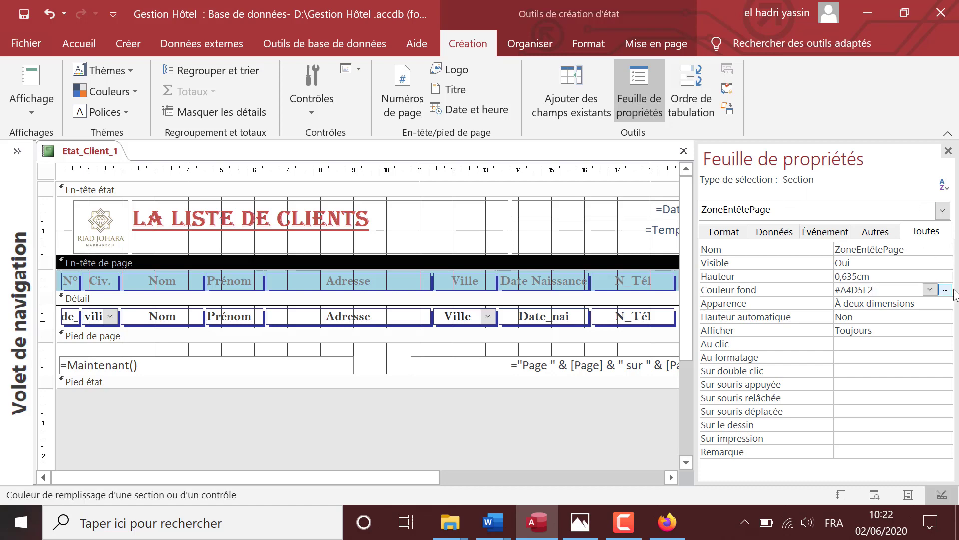
Step: Set the page header section's background colour to light green (#E6EDD7) and show the report in Report view
{"action": "left_click", "coordinate": [930, 290]}
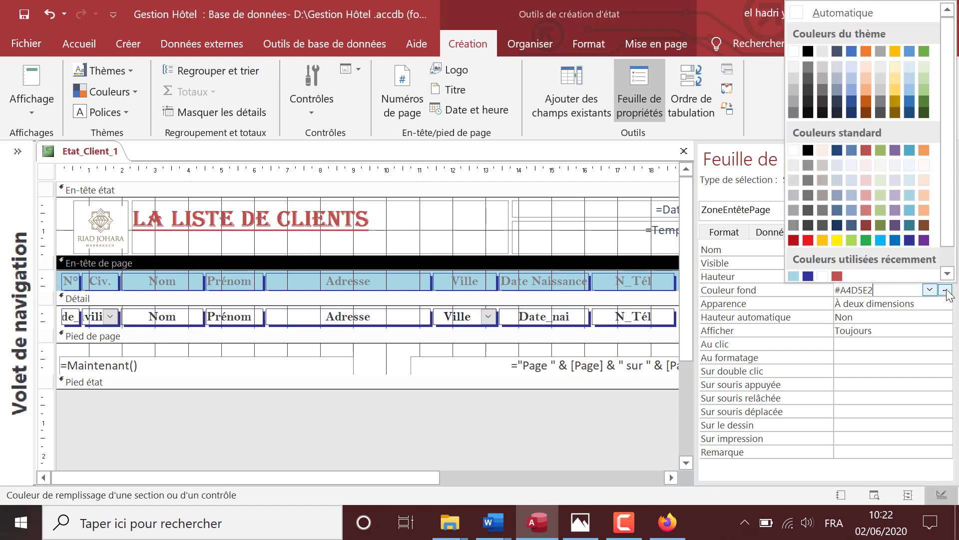
{"action": "left_click", "coordinate": [880, 180]}
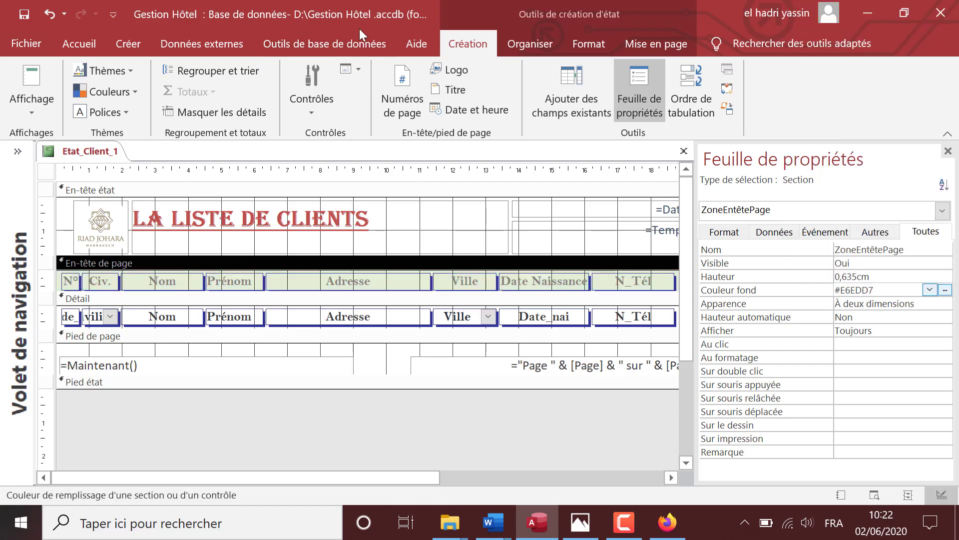
{"action": "left_click", "coordinate": [31, 79]}
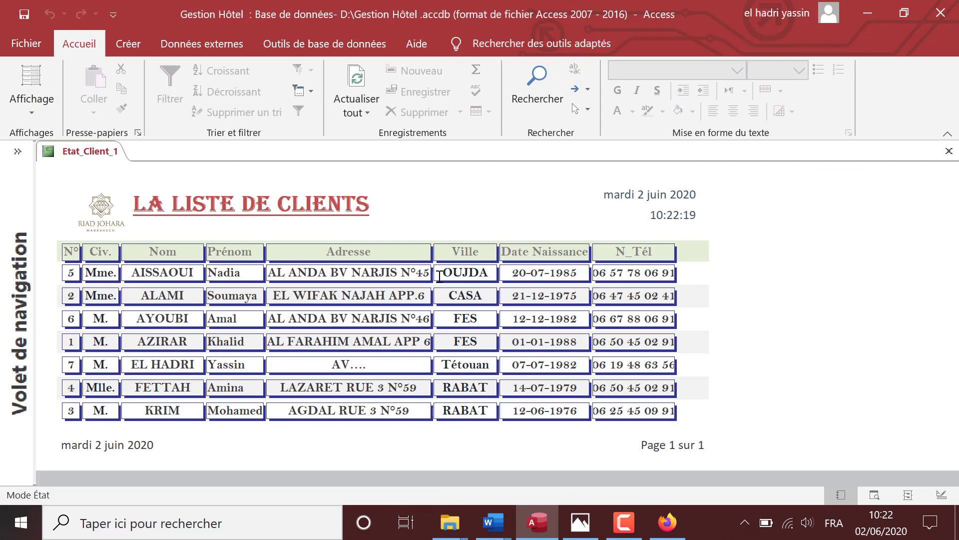